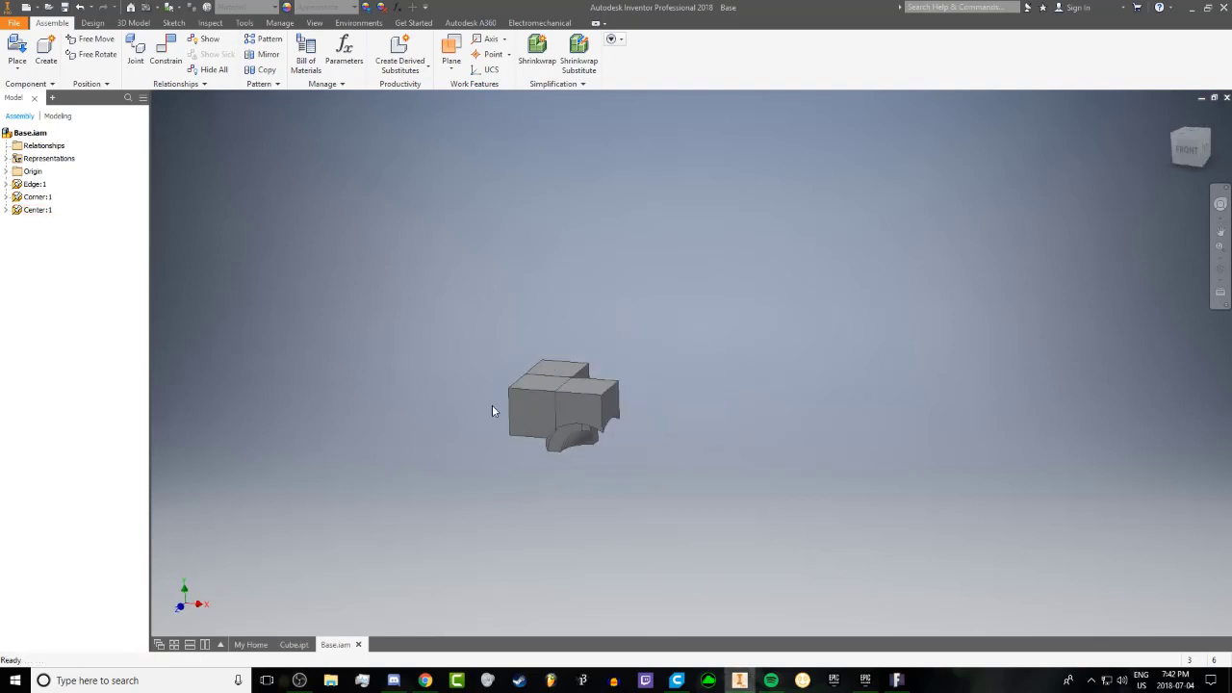
Examine the assembled Edge, Corner and Center pieces and their curved undersides from several directions
scroll(499, 422, down, 5)
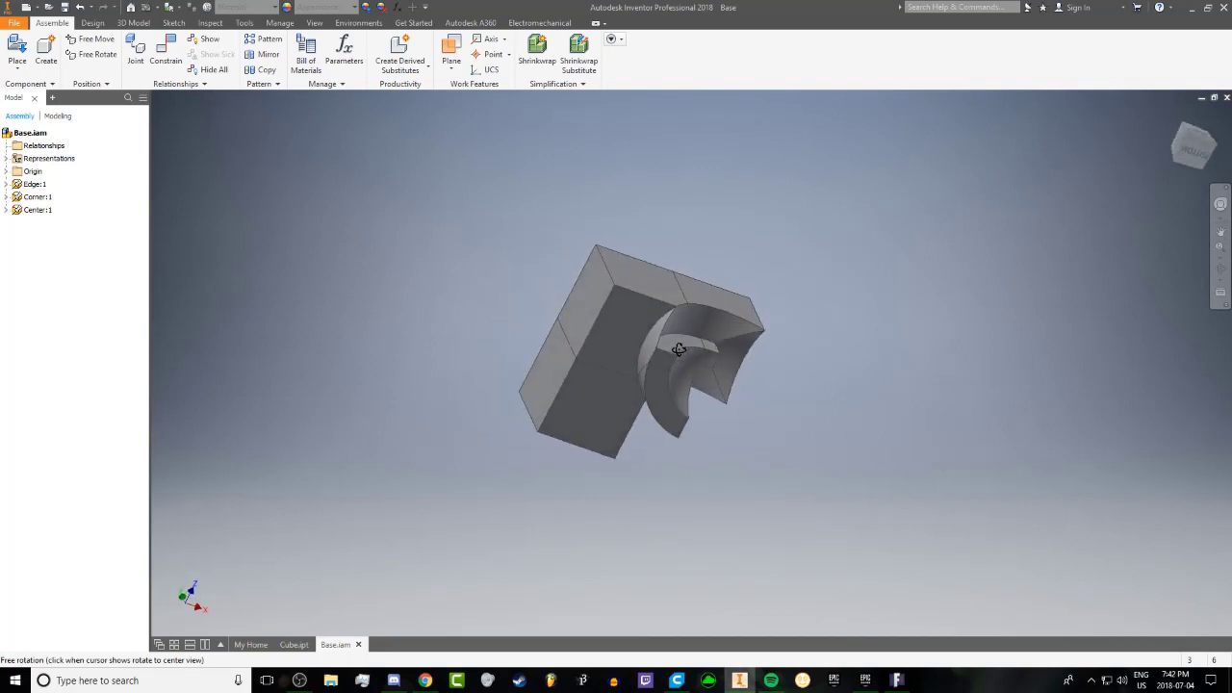
scroll(669, 356, up, 3)
shift+middle_drag(450, 205, 478, 336)
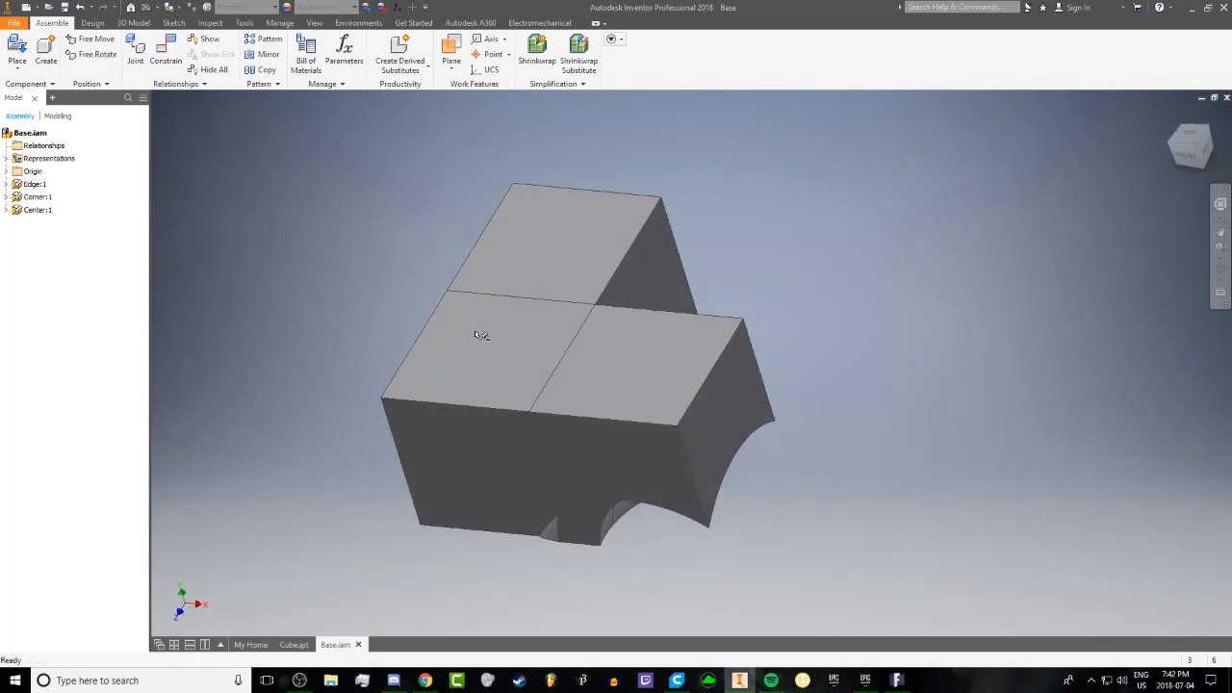
shift+middle_drag(498, 405, 610, 337)
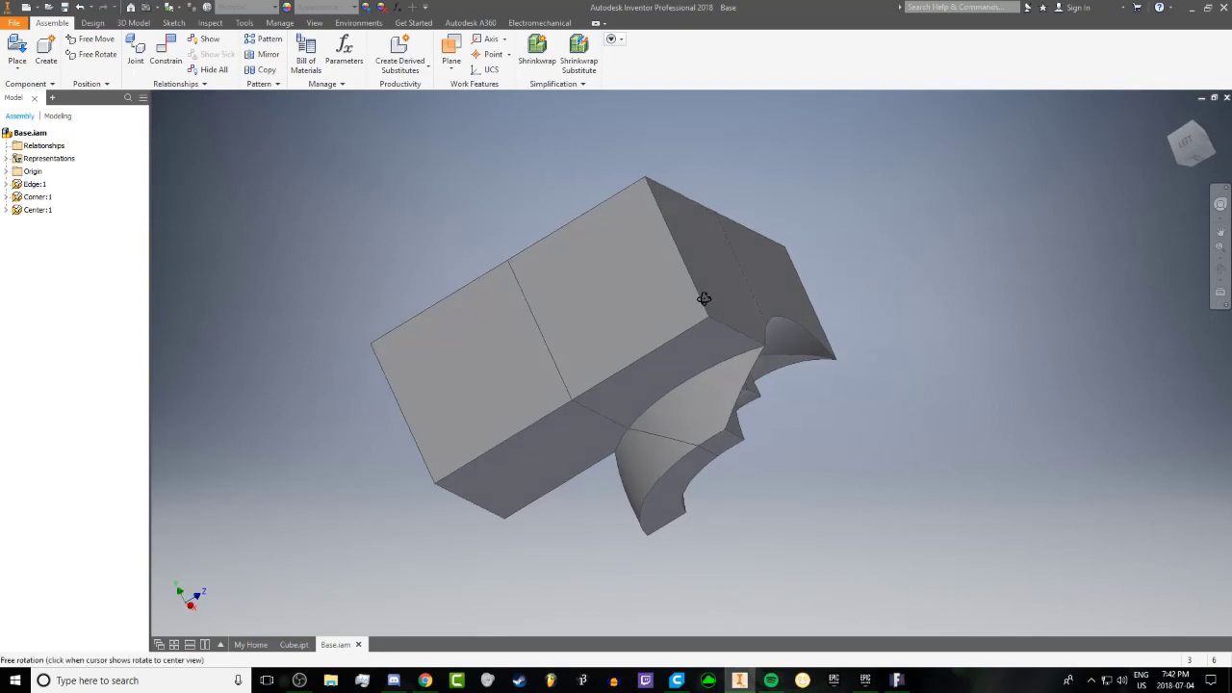
shift+middle_drag(704, 297, 612, 295)
scroll(580, 318, up, 3)
scroll(612, 295, down, 2)
shift+middle_drag(590, 240, 668, 294)
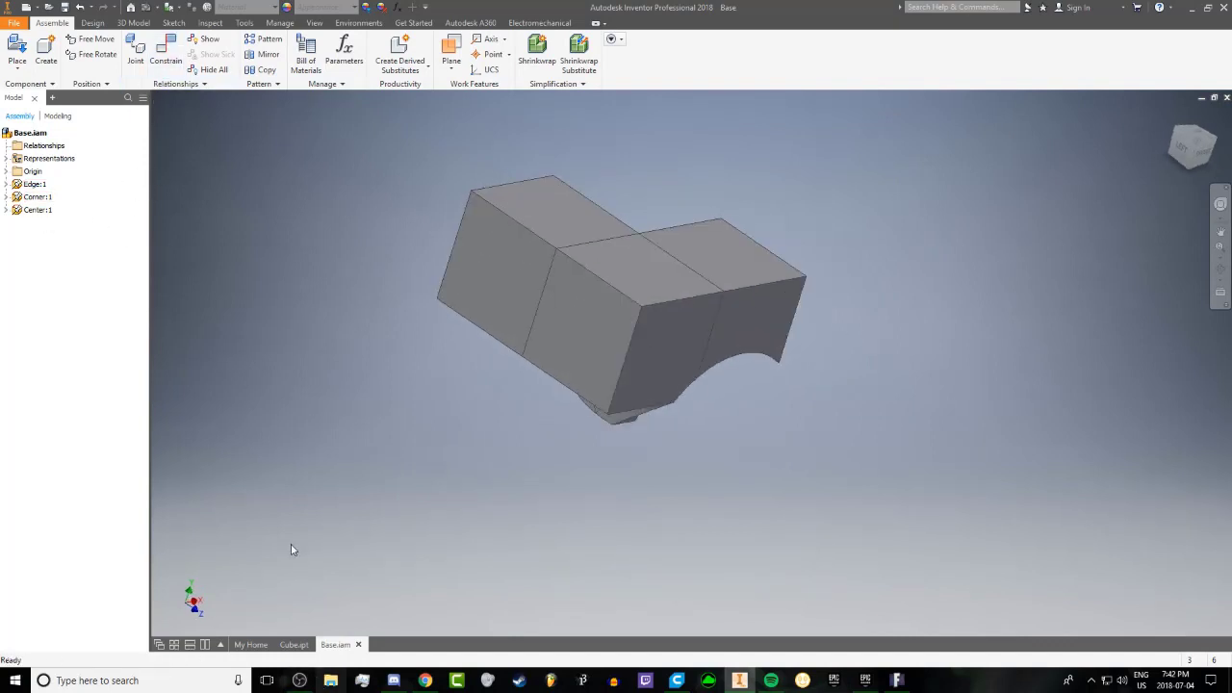
Open the Edge component of the Base assembly as its own part document
click(36, 185)
right_click(36, 185)
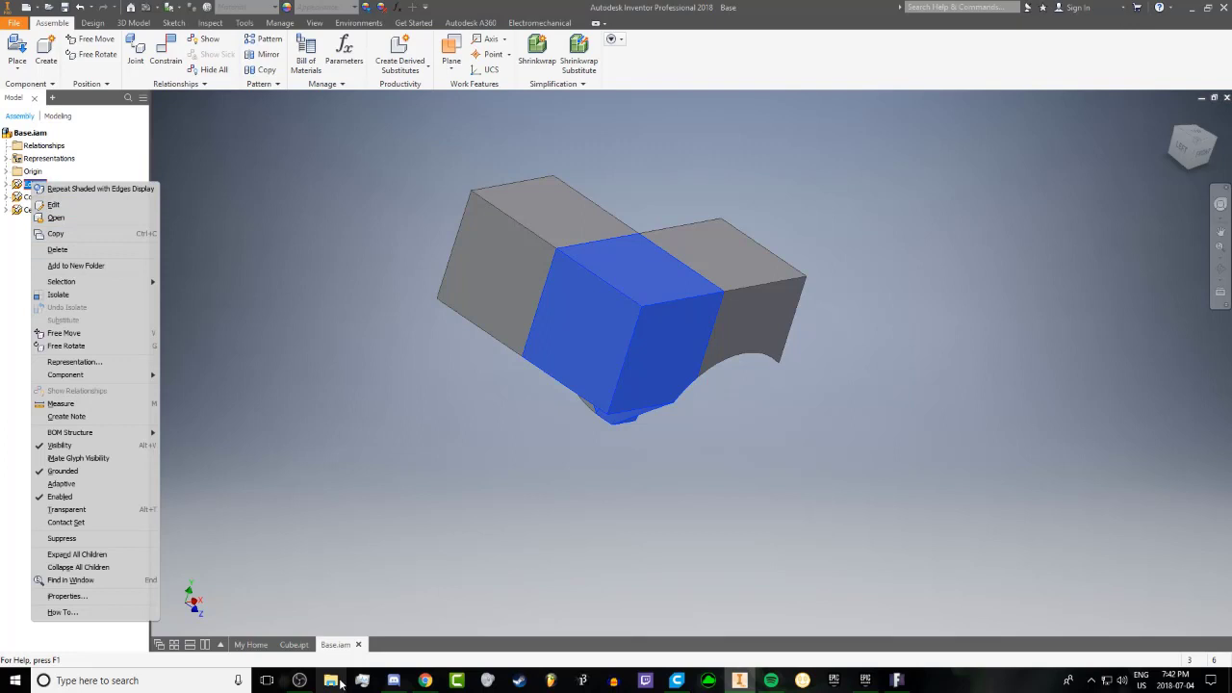
click(78, 219)
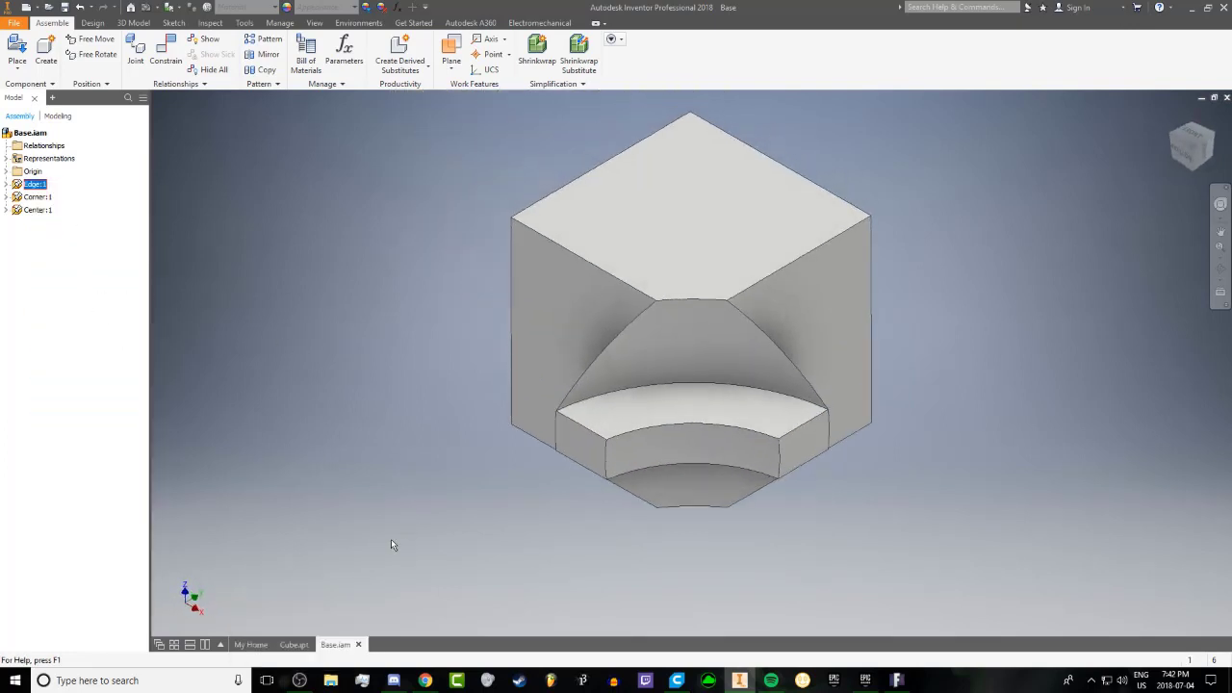
scroll(487, 482, down, 5)
scroll(487, 482, up, 4)
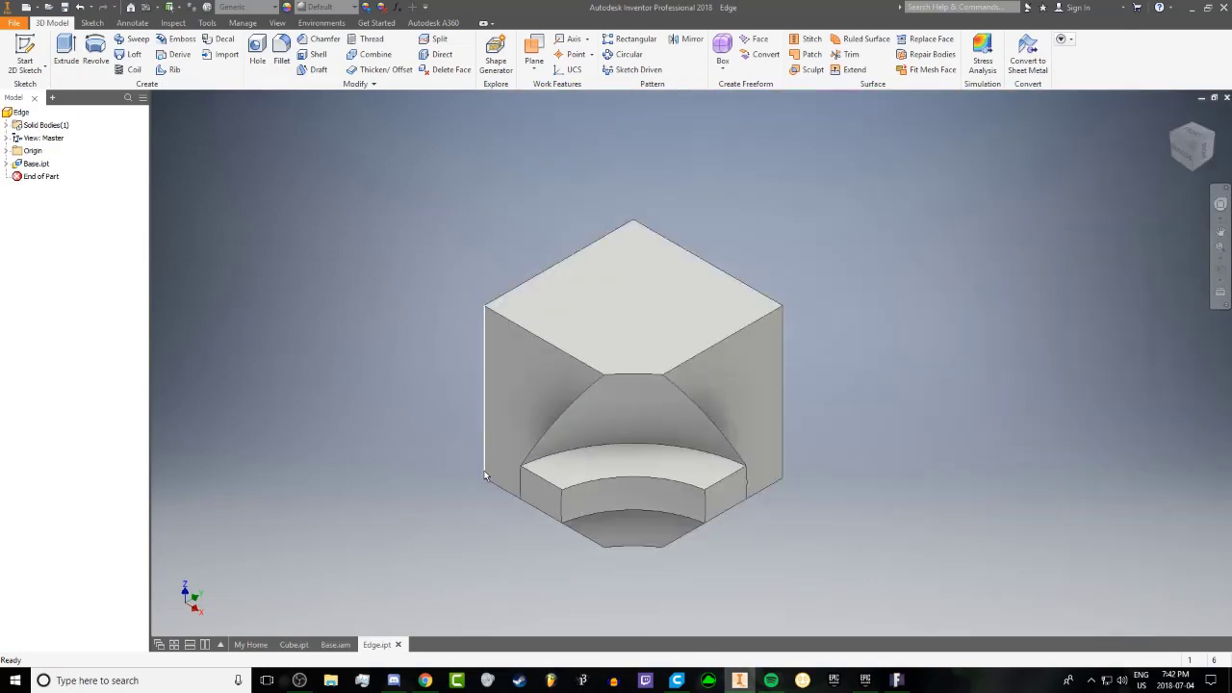
Compare the Edge piece's position in the Base assembly with the separate Edge part to identify its inner edges
click(327, 646)
shift+middle_drag(456, 437, 205, 383)
click(544, 423)
shift+middle_drag(544, 423, 424, 528)
click(378, 645)
shift+middle_drag(683, 402, 502, 365)
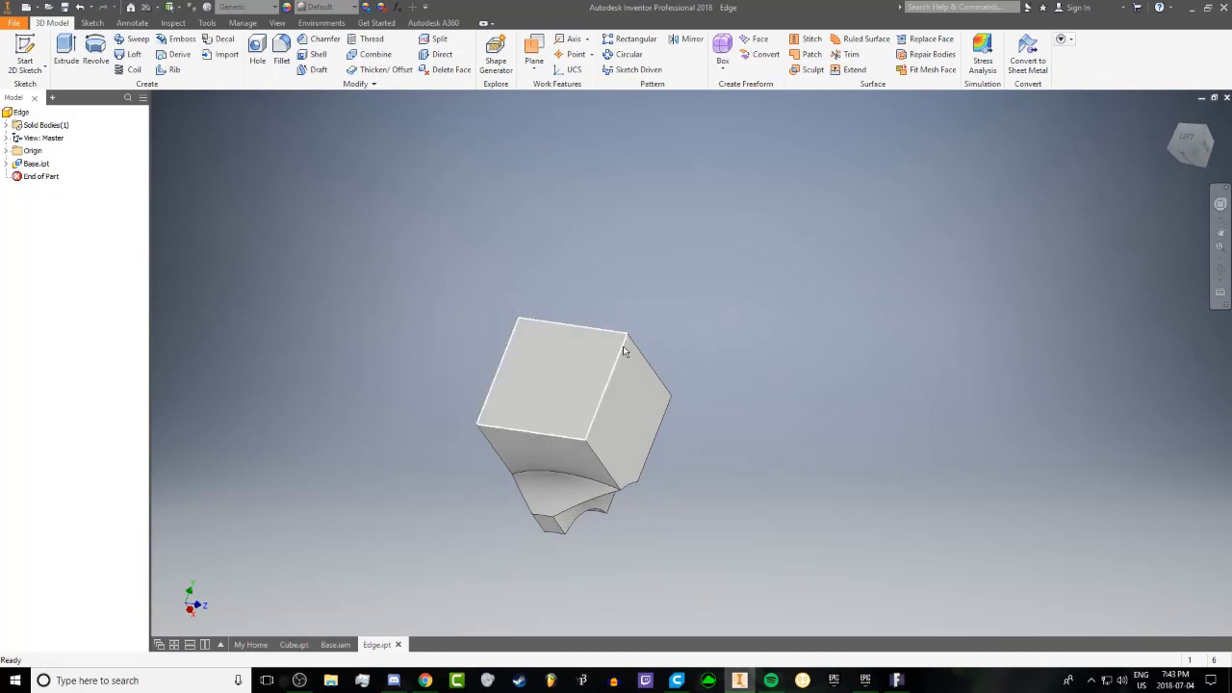
shift+middle_drag(646, 298, 660, 318)
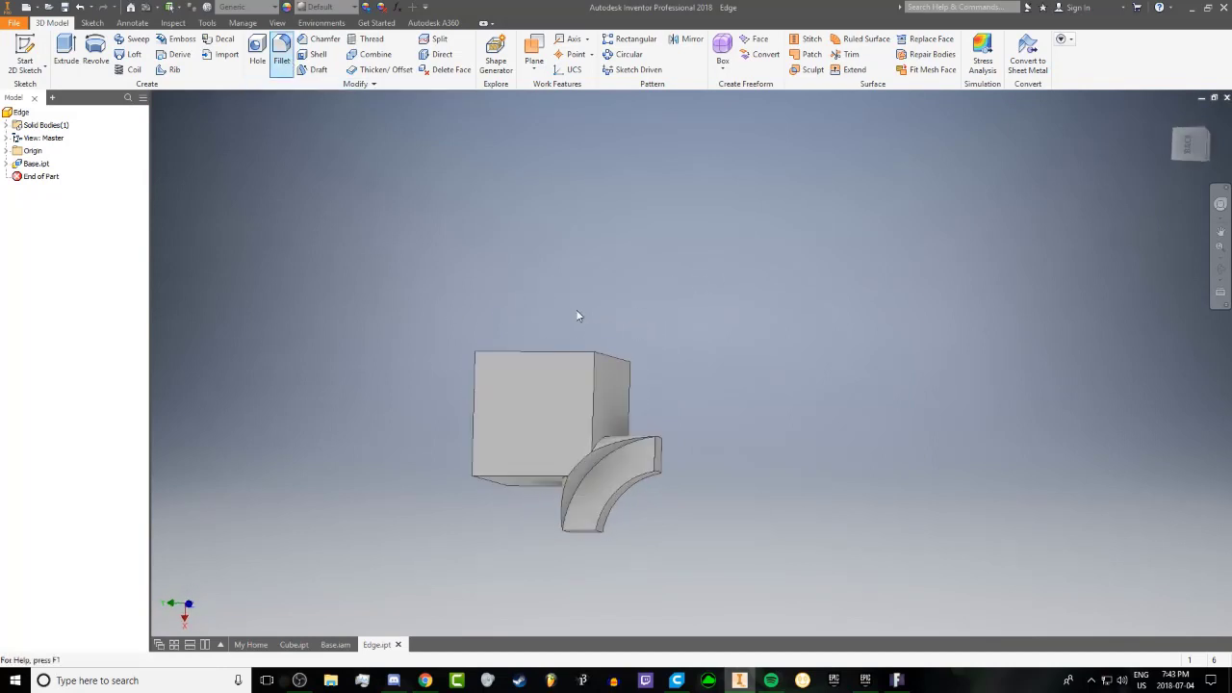
scroll(707, 340, up, 3)
scroll(704, 339, down, 2)
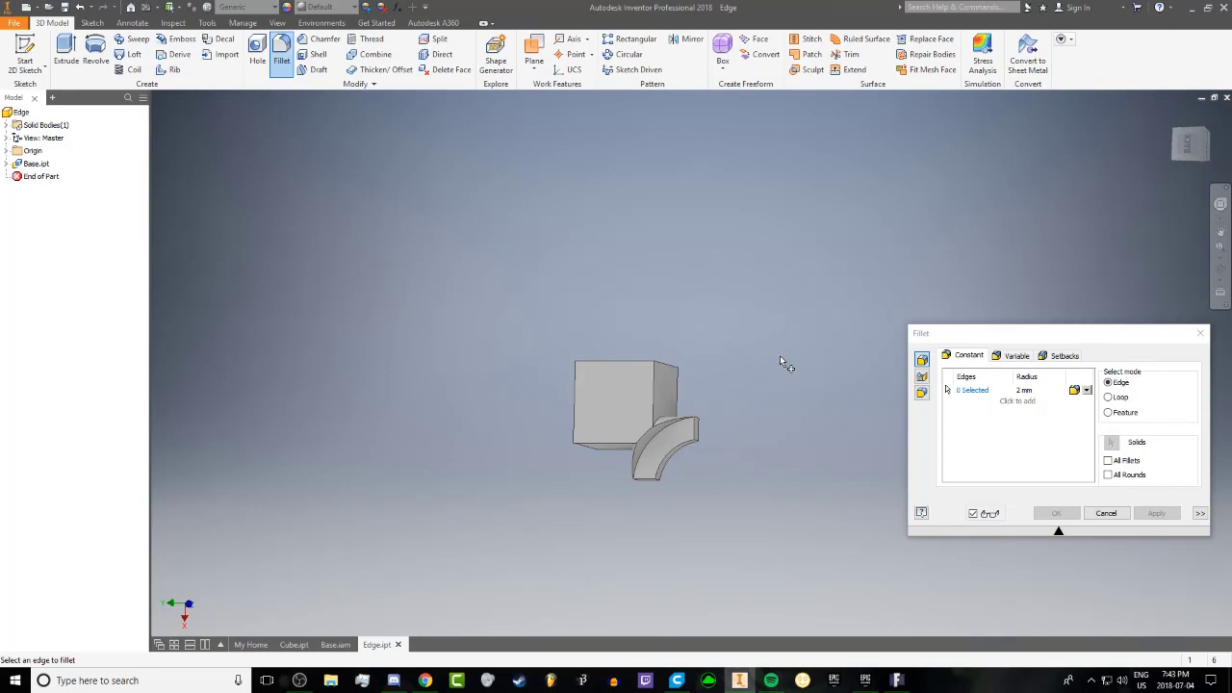
shift+middle_drag(663, 369, 634, 379)
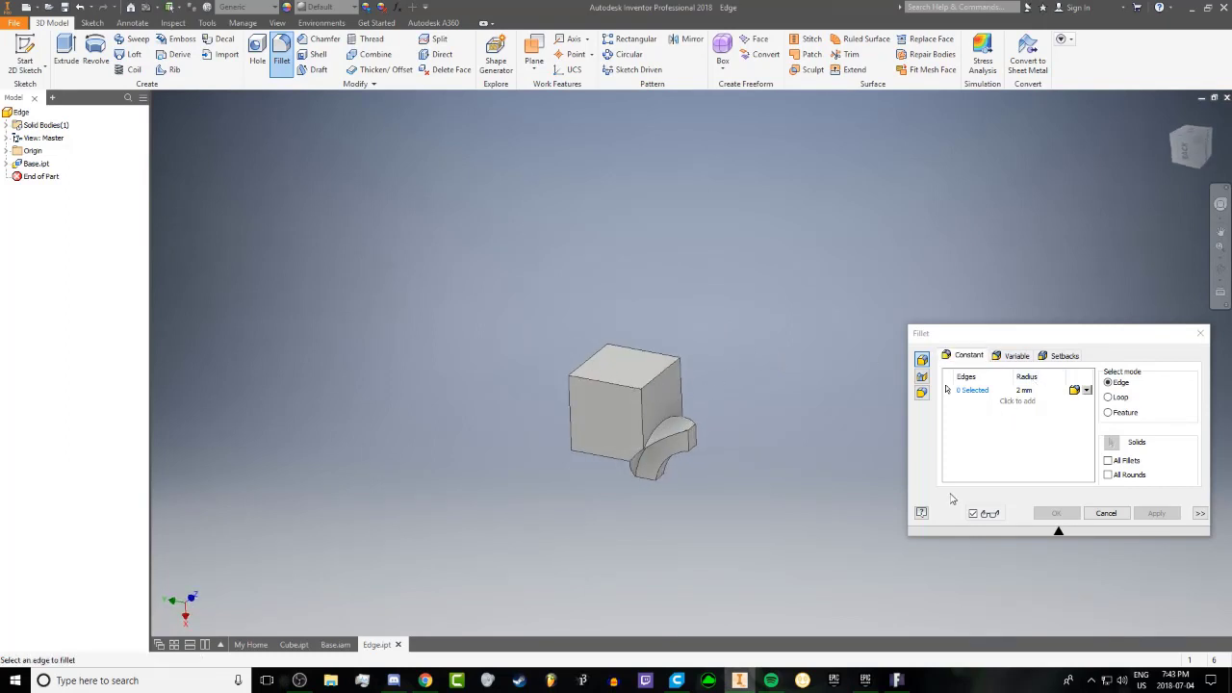
click(681, 382)
click(682, 385)
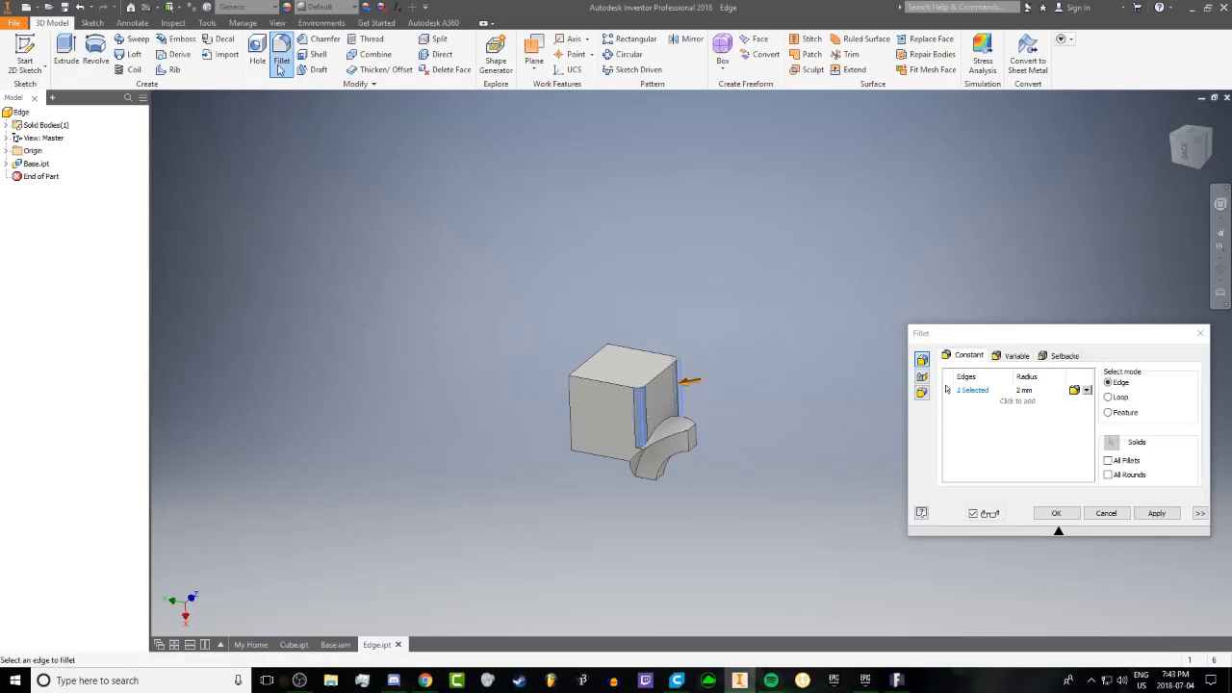
shift+middle_drag(569, 349, 603, 433)
click(603, 433)
click(589, 444)
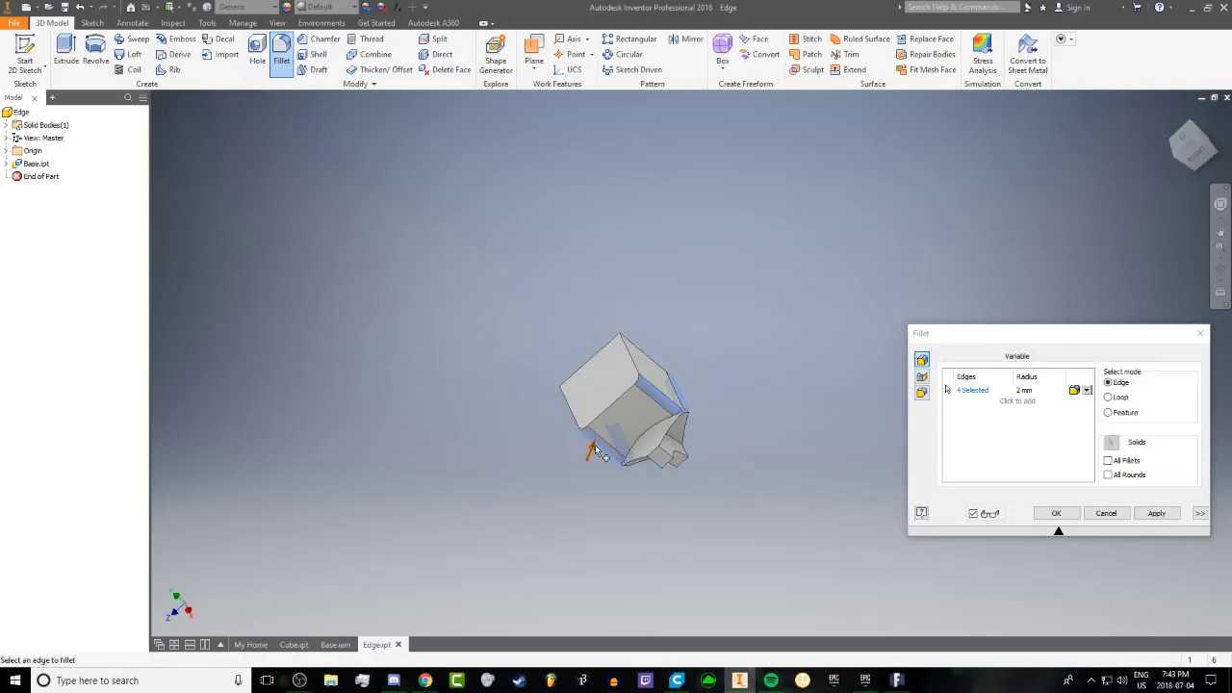
shift+middle_drag(543, 359, 697, 344)
shift+middle_drag(687, 440, 584, 424)
shift+middle_drag(663, 399, 574, 423)
scroll(663, 415, down, 2)
click(1023, 390)
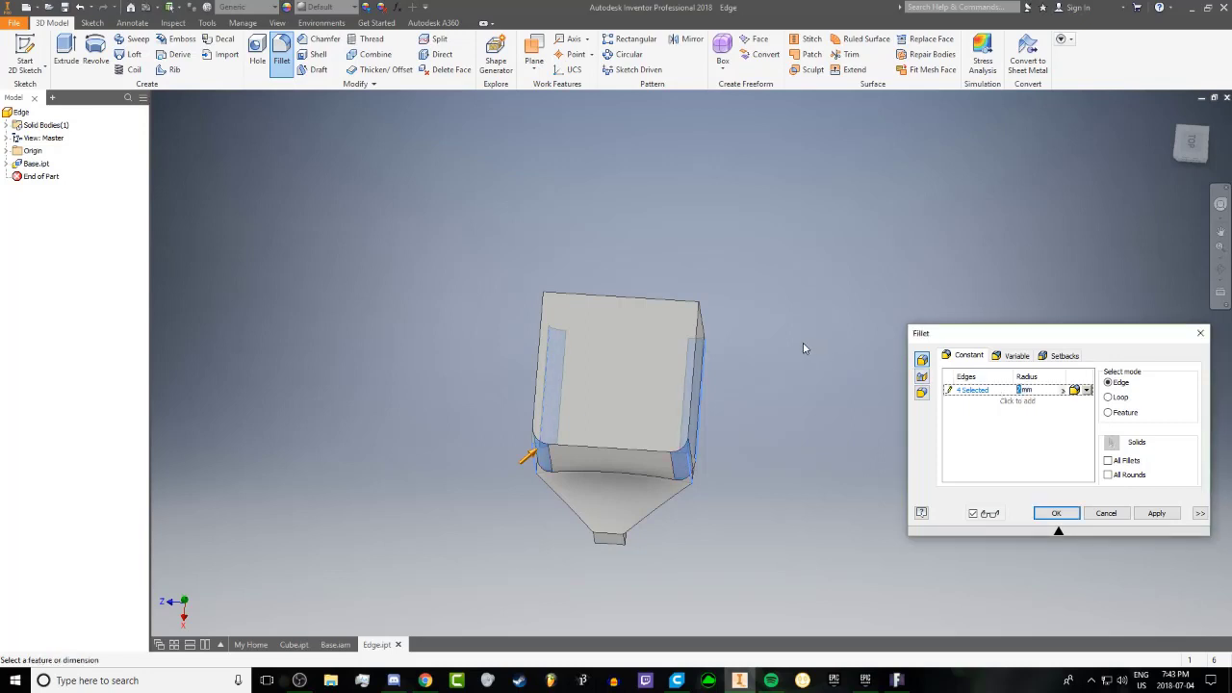
shift+middle_drag(565, 461, 706, 440)
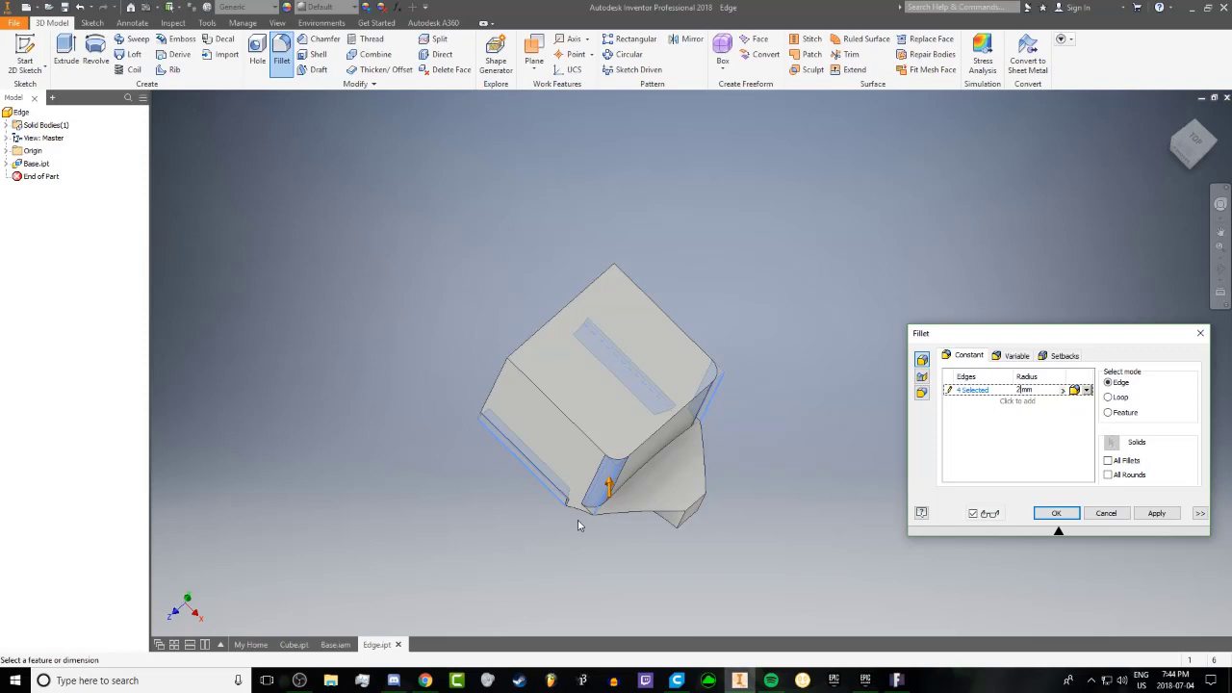
scroll(611, 517, up, 5)
middle_drag(692, 476, 578, 454)
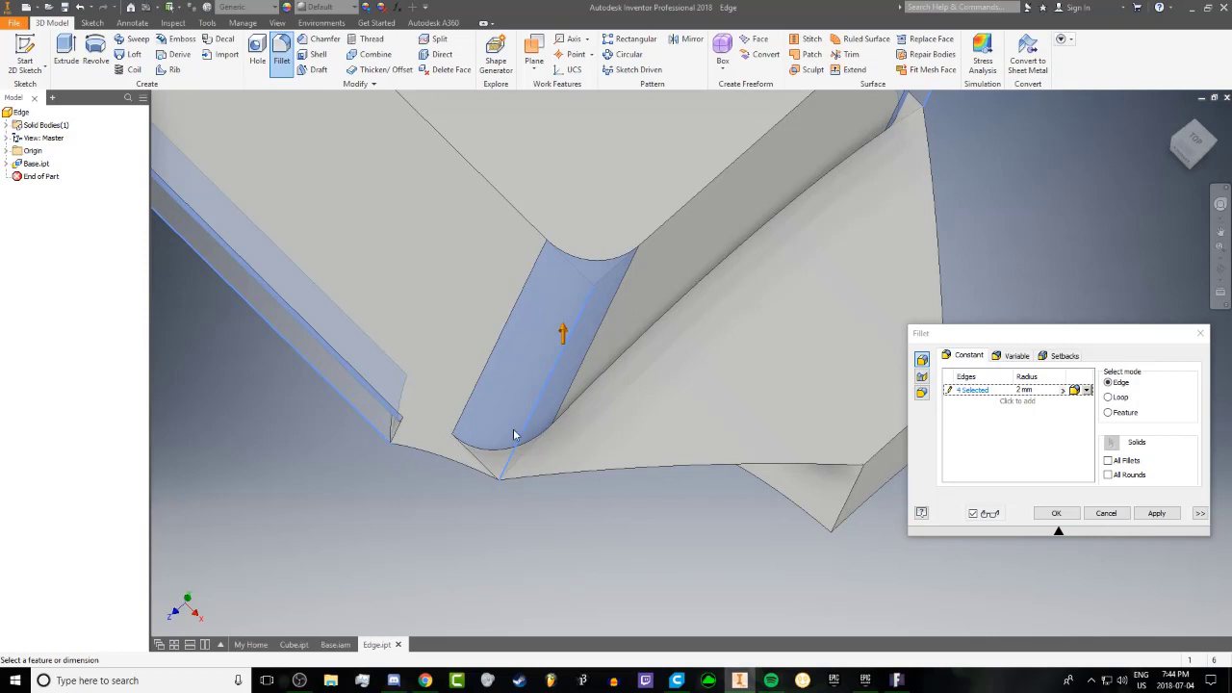
scroll(513, 435, down, 6)
scroll(509, 434, up, 3)
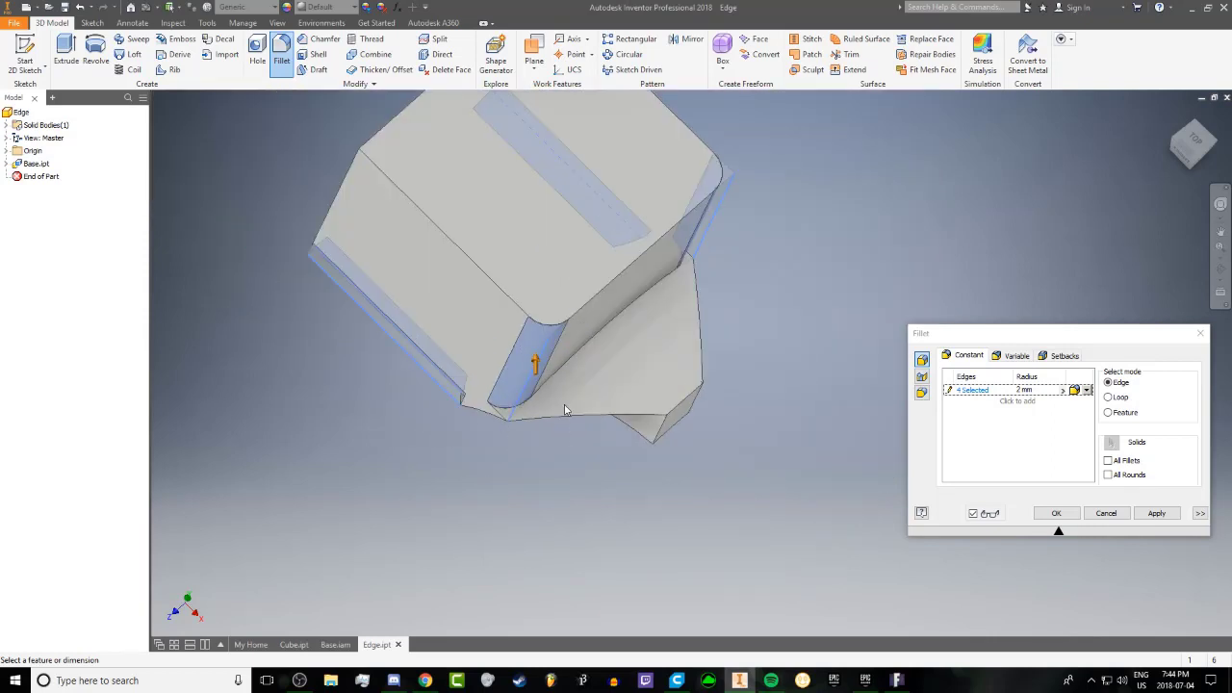
shift+middle_drag(399, 391, 640, 295)
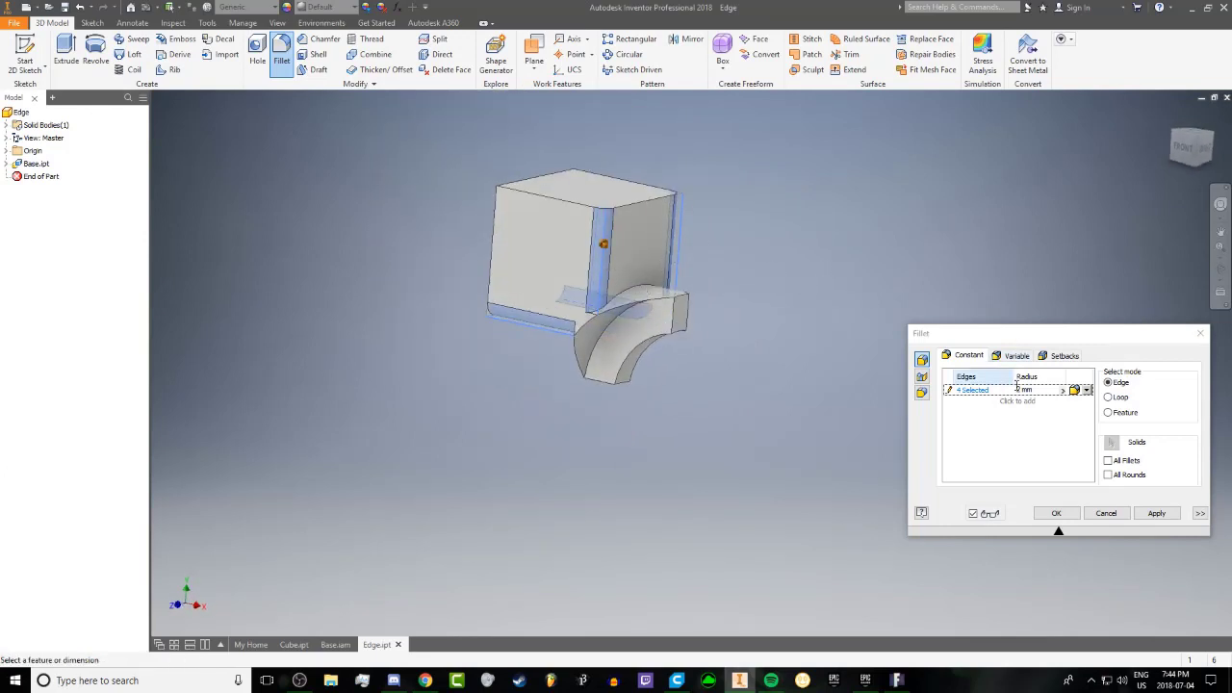
click(969, 391)
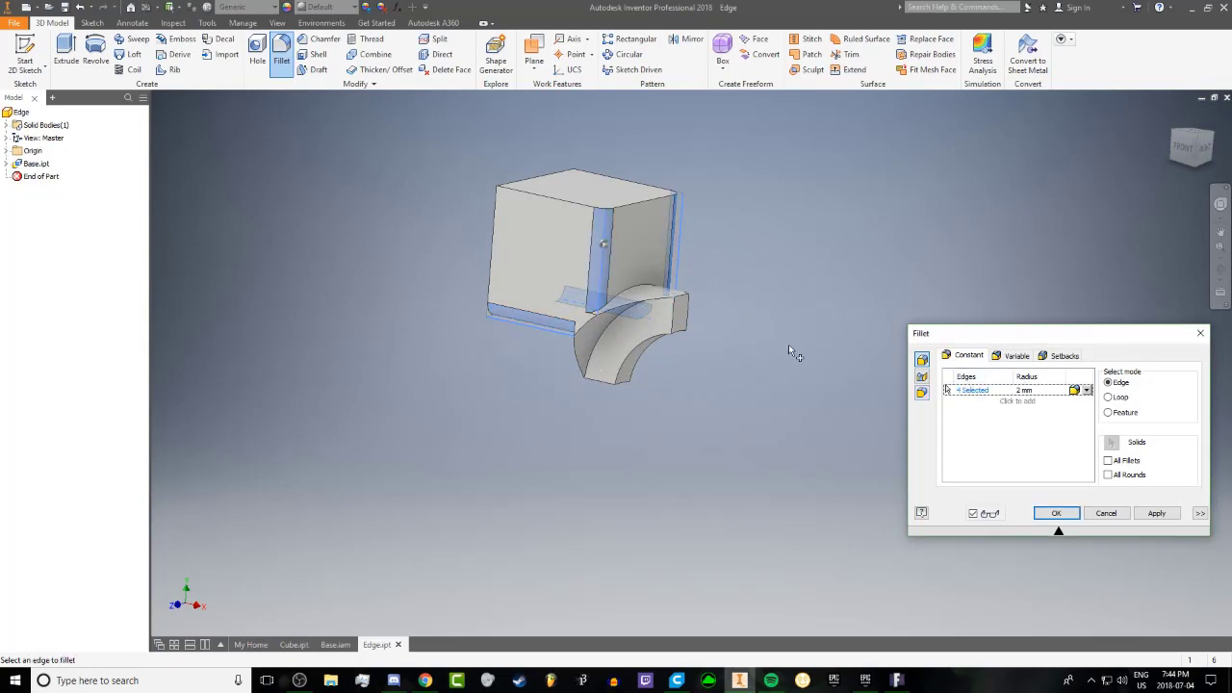
Add a variable-radius fillet to the block's vertical edge above the curved foot, with an end radius of 1 mm
click(1016, 356)
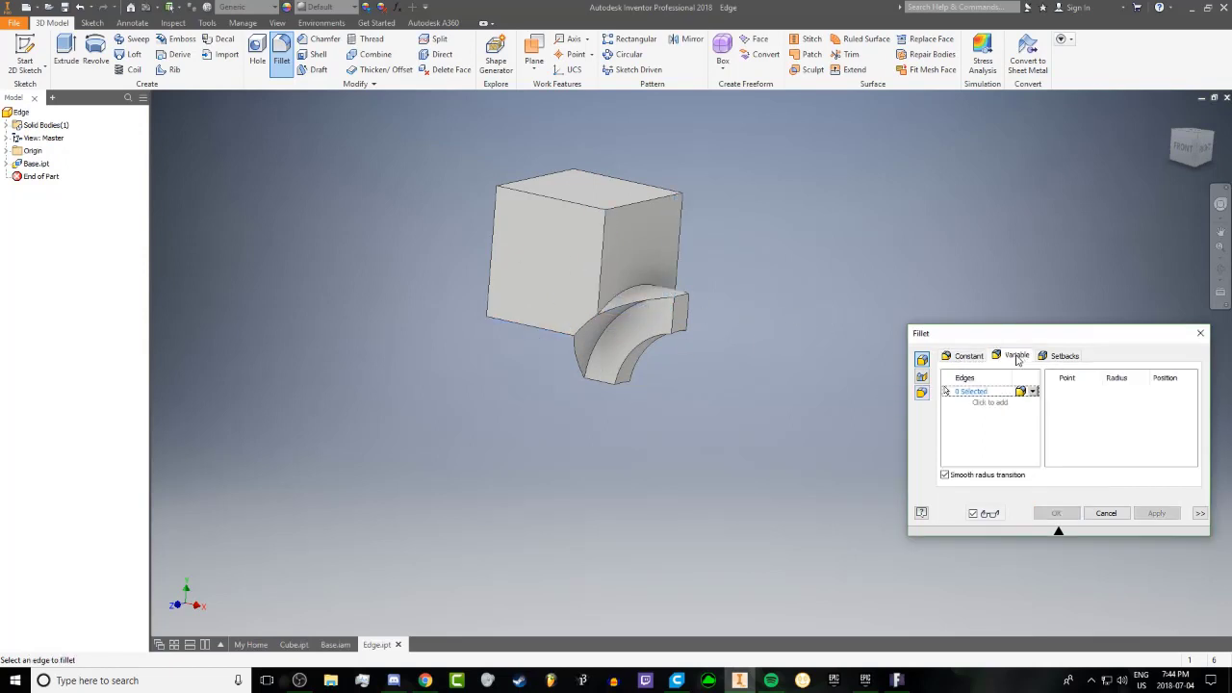
click(602, 237)
shift+middle_drag(850, 334, 751, 305)
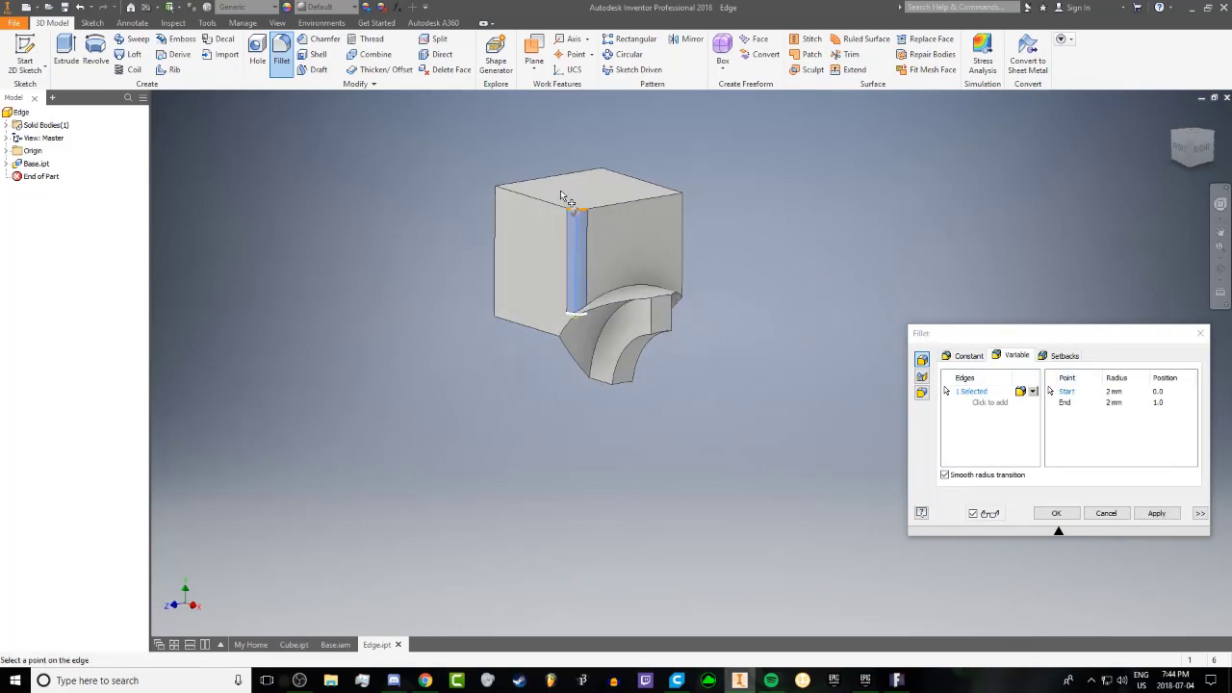
click(1062, 403)
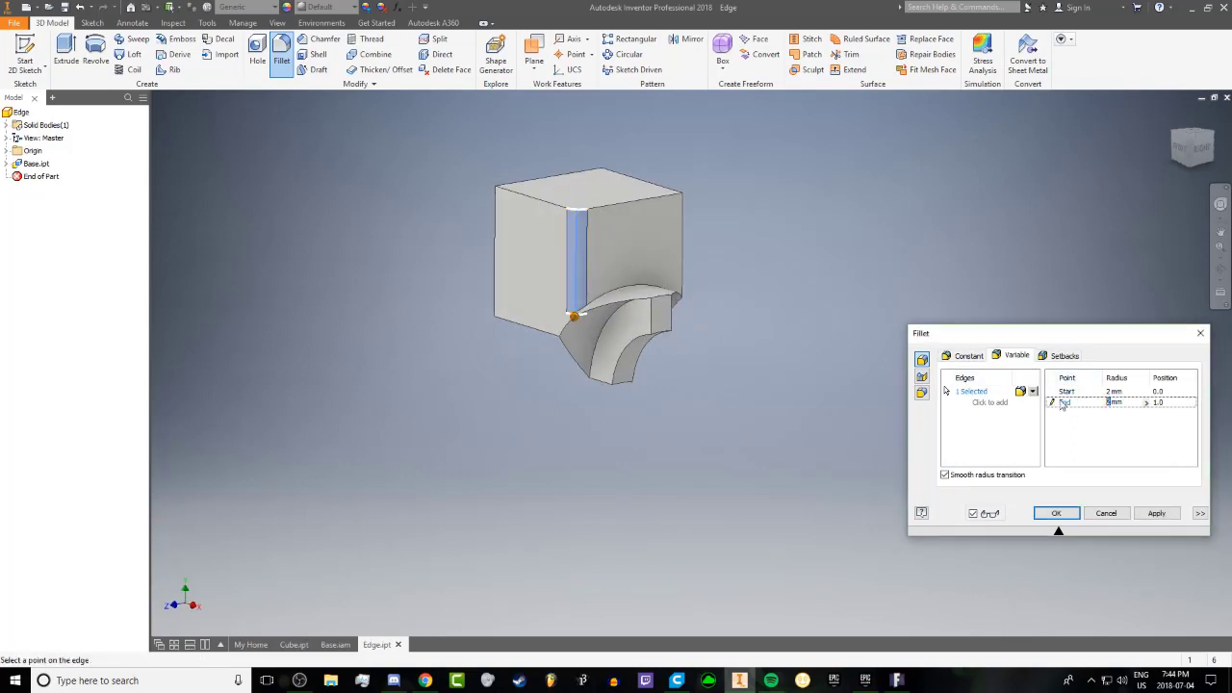
text(1)
shift+middle_drag(803, 321, 619, 341)
scroll(624, 317, down, 3)
scroll(675, 332, up, 2)
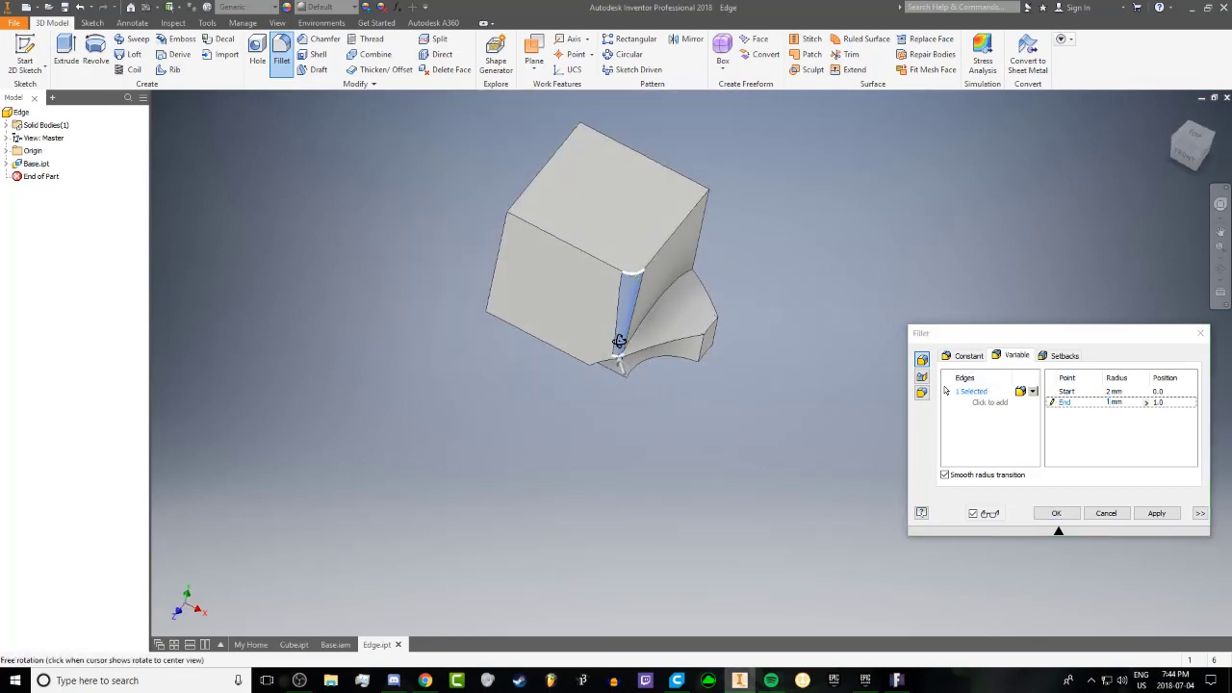
Turn off the smooth radius transition and set the first edge's start radius to 5 mm
click(946, 475)
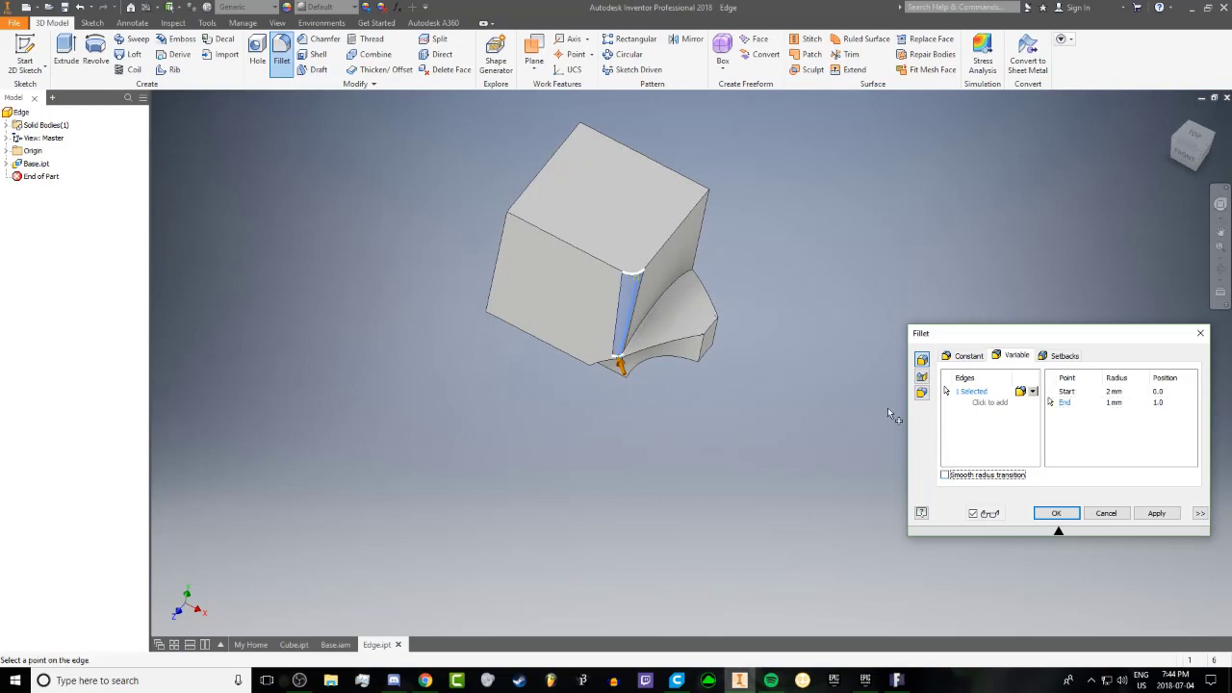
mouse_move(795, 331)
shift+middle_down()
mouse_move(762, 313)
mouse_move(859, 341)
shift+middle_up()
click(1114, 392)
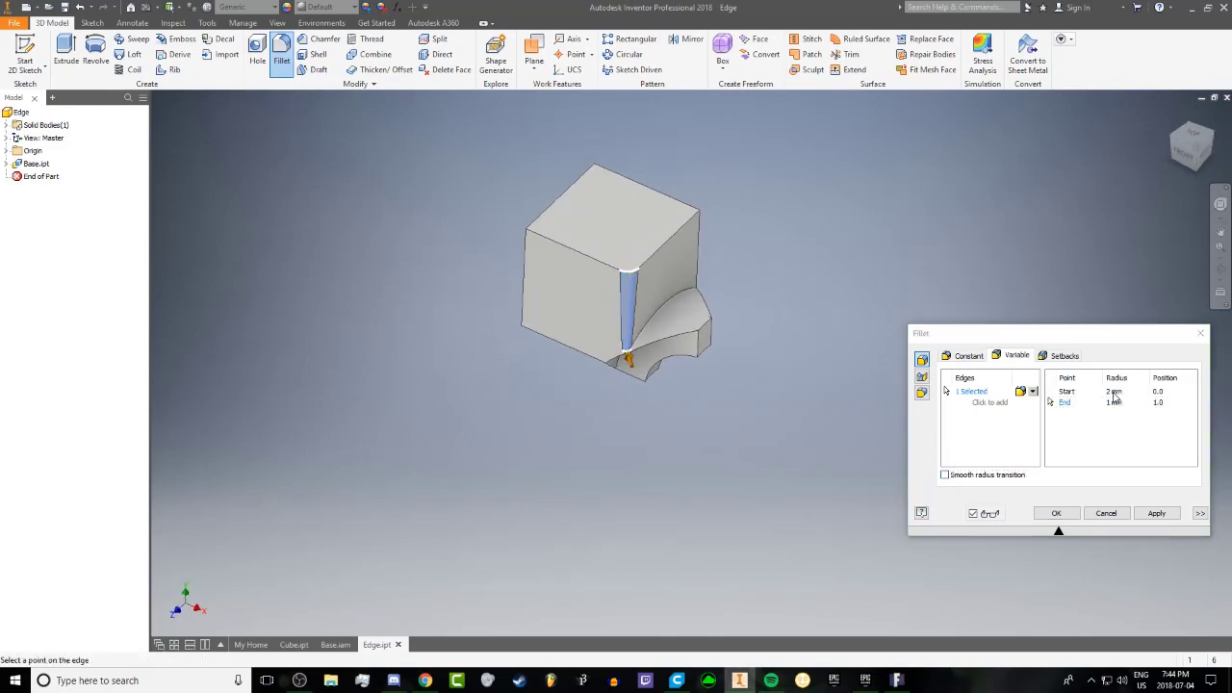
text(4)
key(Return)
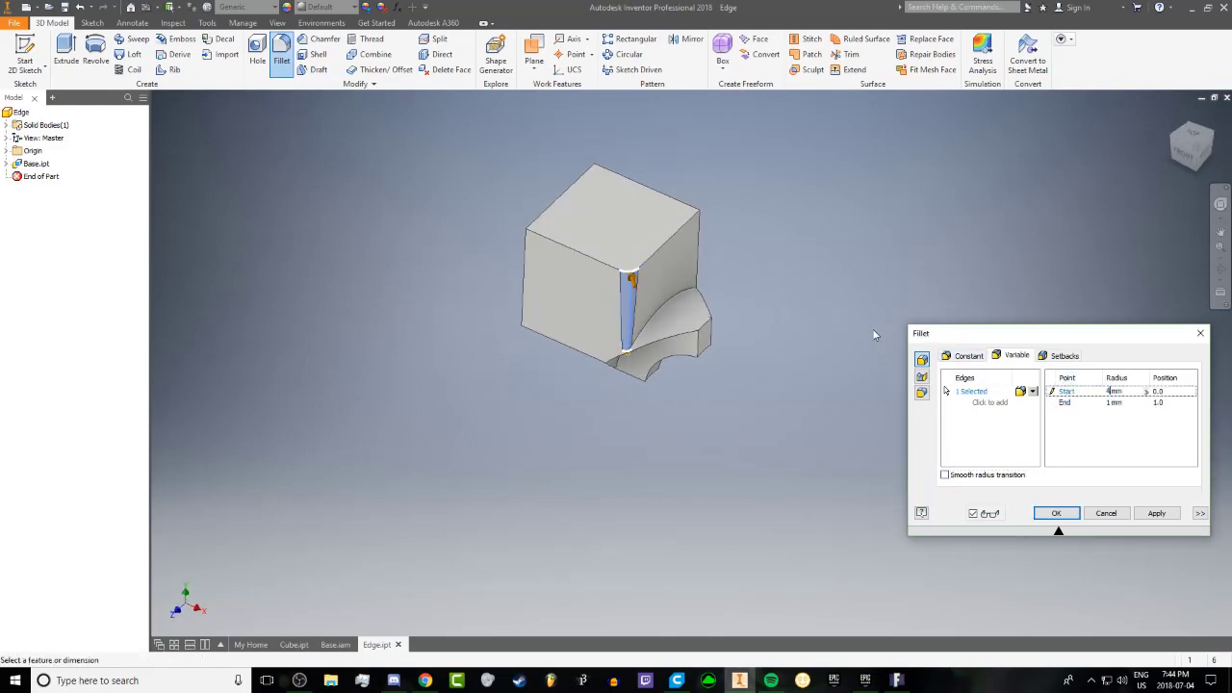
scroll(657, 264, up, 2)
scroll(726, 293, down, 2)
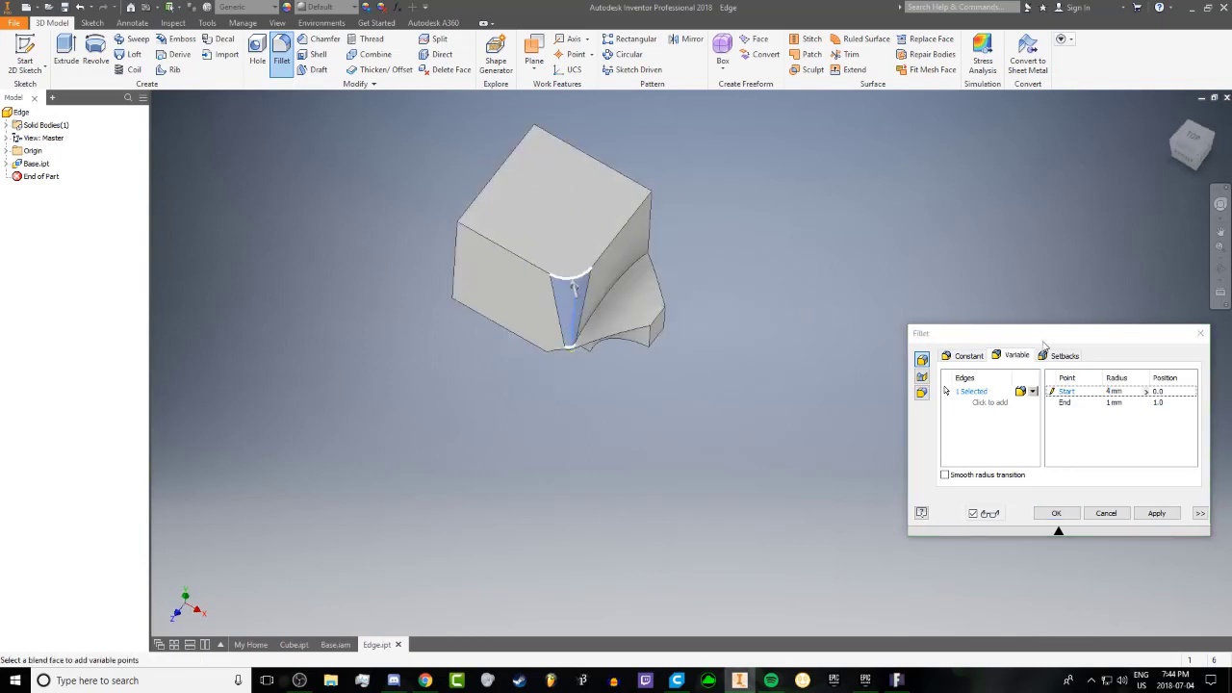
click(1090, 392)
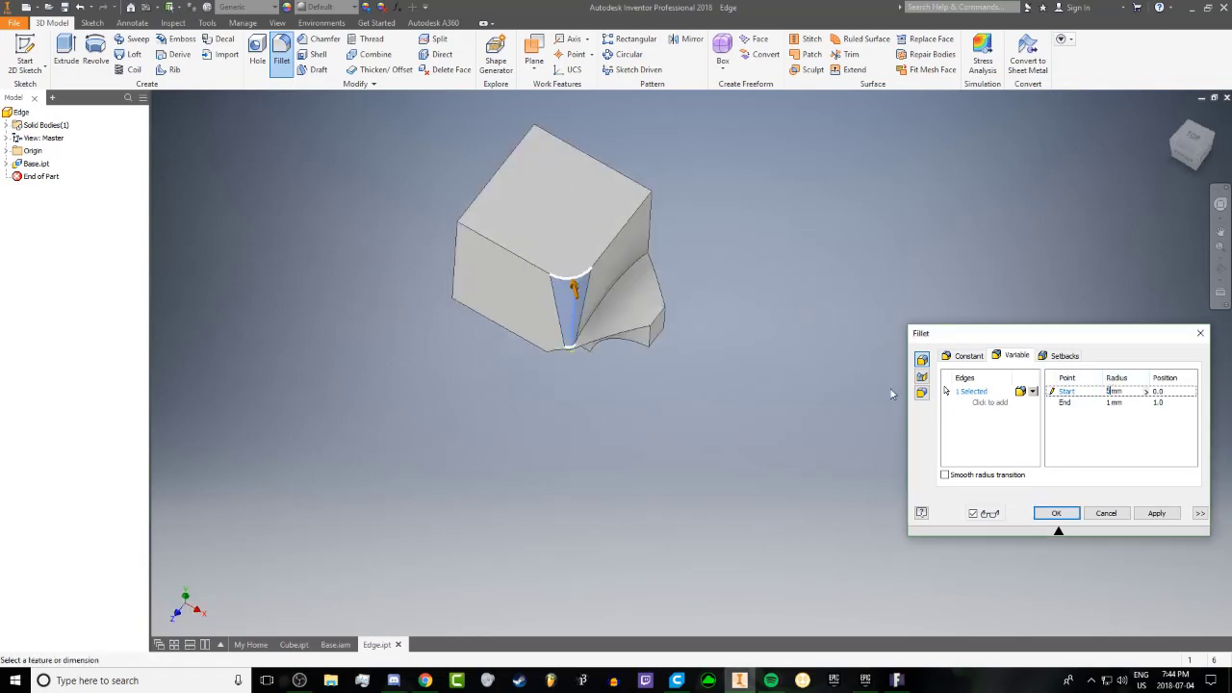
mouse_move(596, 249)
shift+middle_down()
mouse_move(627, 275)
mouse_move(576, 258)
shift+middle_up()
Add the opposite vertical edge as a second variable fillet set, with a start radius of 1 mm and an end radius of 5 mm
click(987, 403)
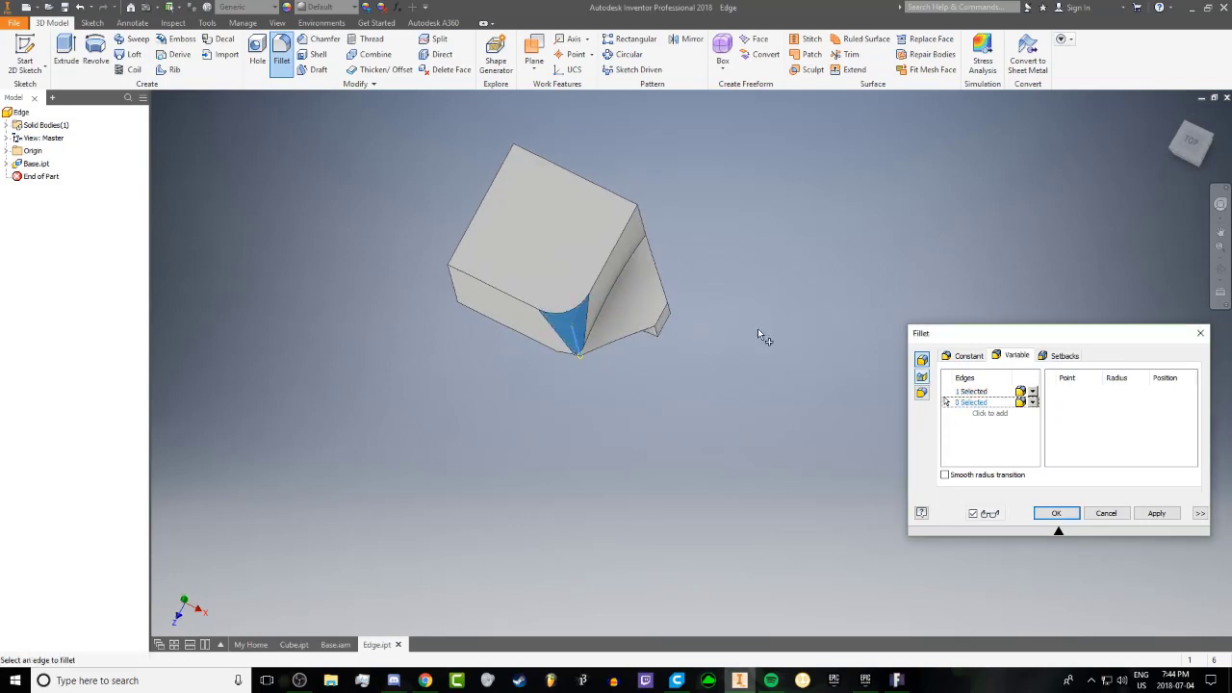
click(641, 223)
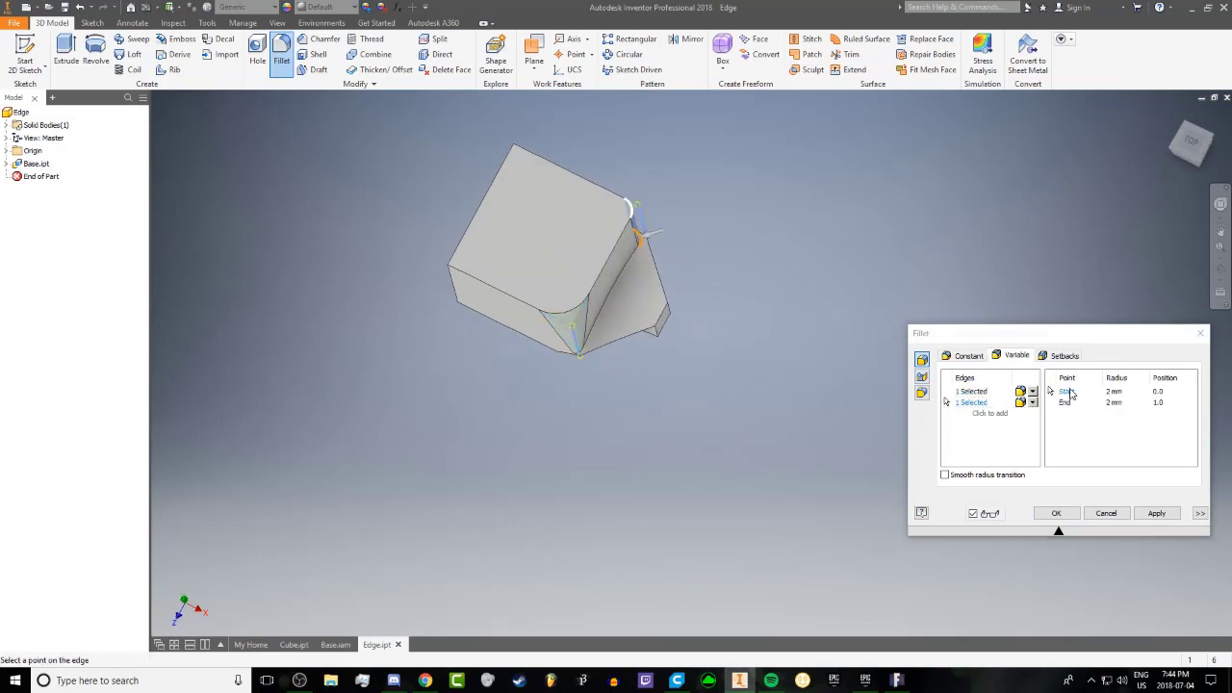
shift+middle_drag(660, 310, 621, 269)
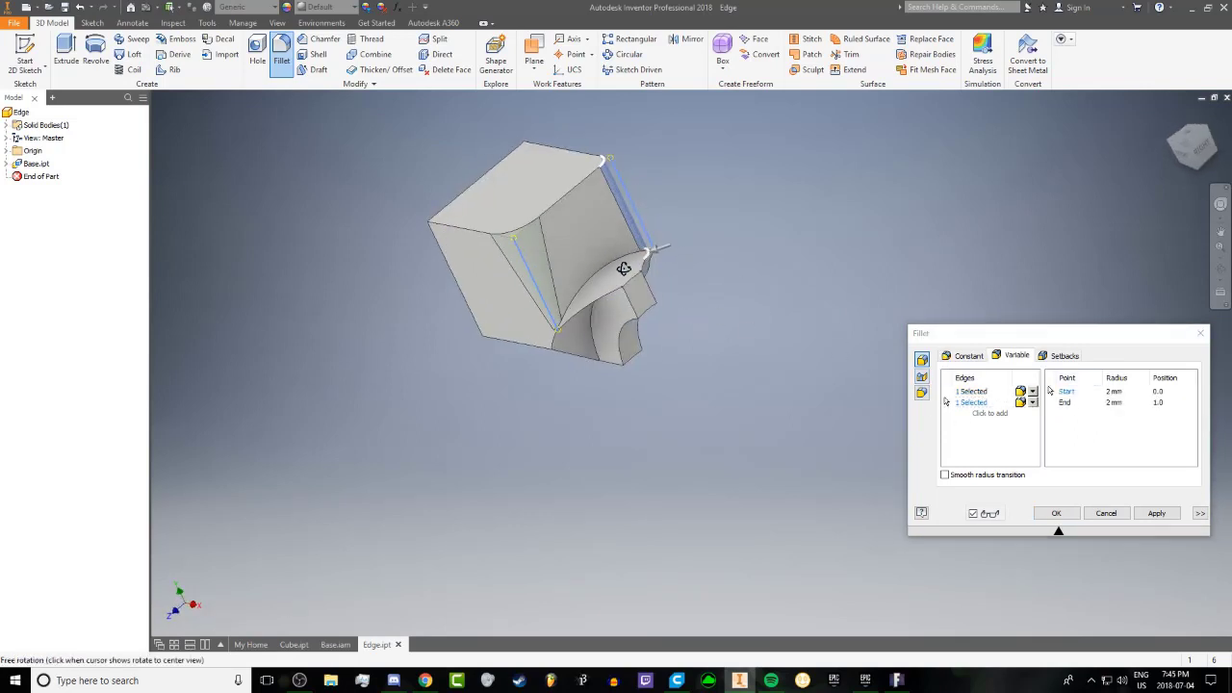
click(1114, 392)
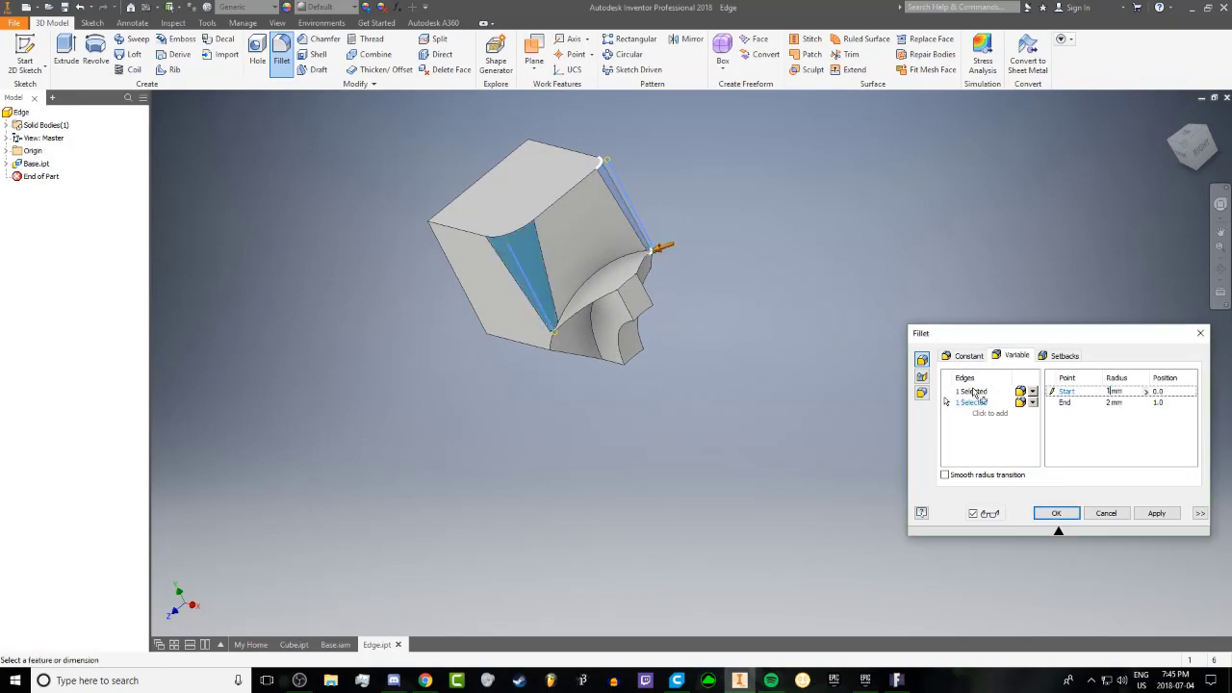
click(972, 391)
click(972, 404)
click(1113, 402)
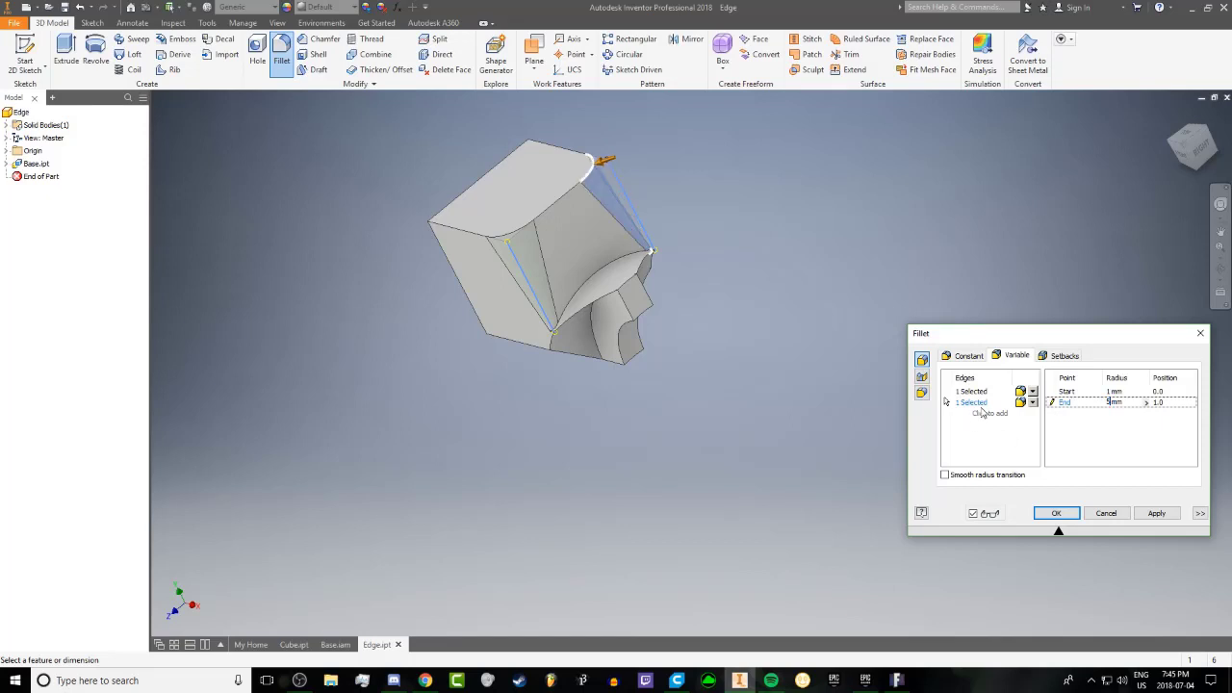
Add the two remaining tapering side edges as separate variable fillet sets, from 1 to 5 mm and from 5 to 1 mm
click(984, 414)
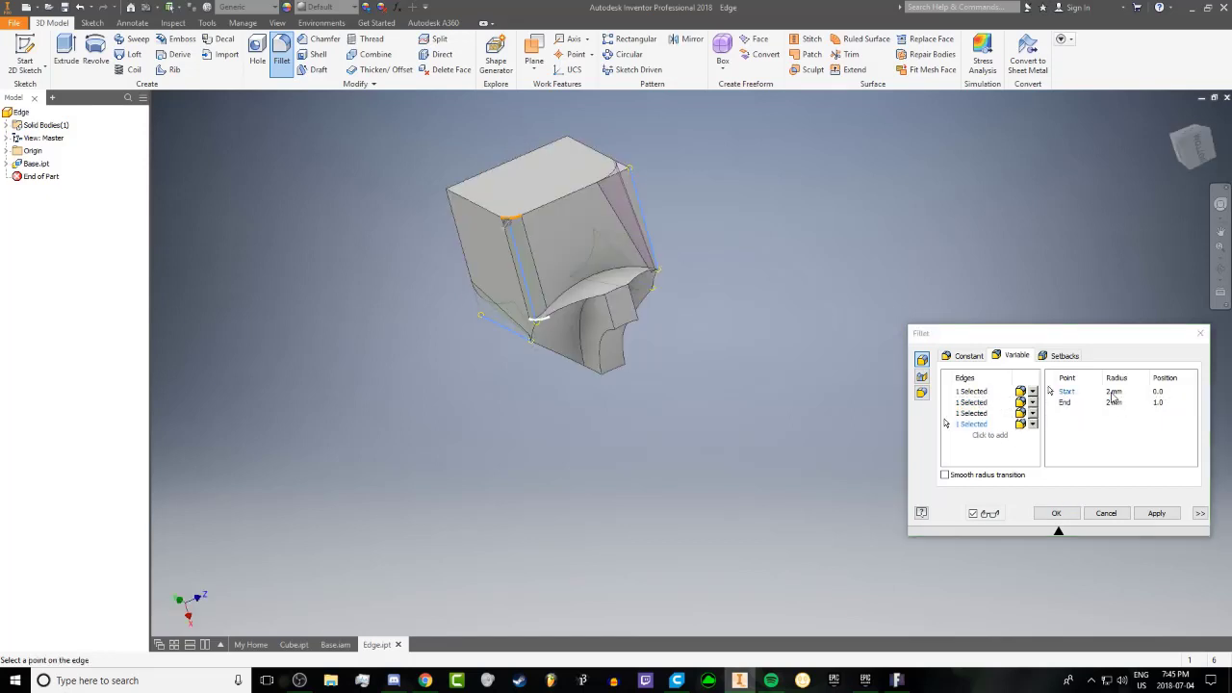
click(1113, 392)
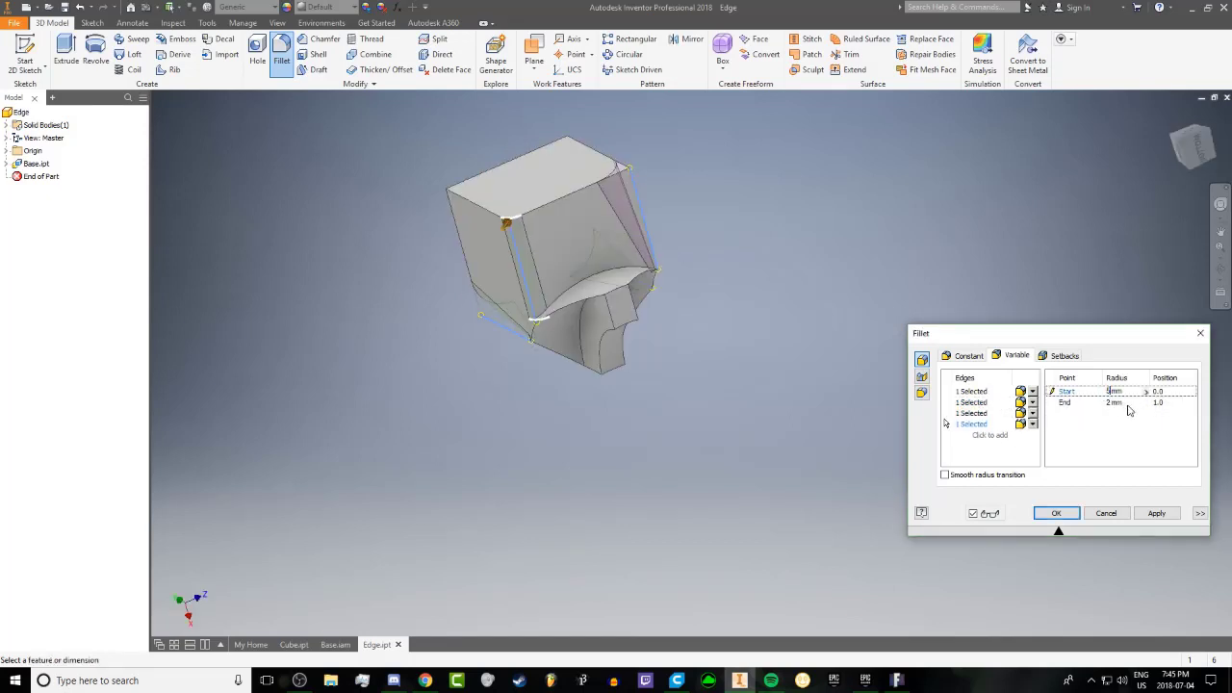
text(5mm)
click(1113, 402)
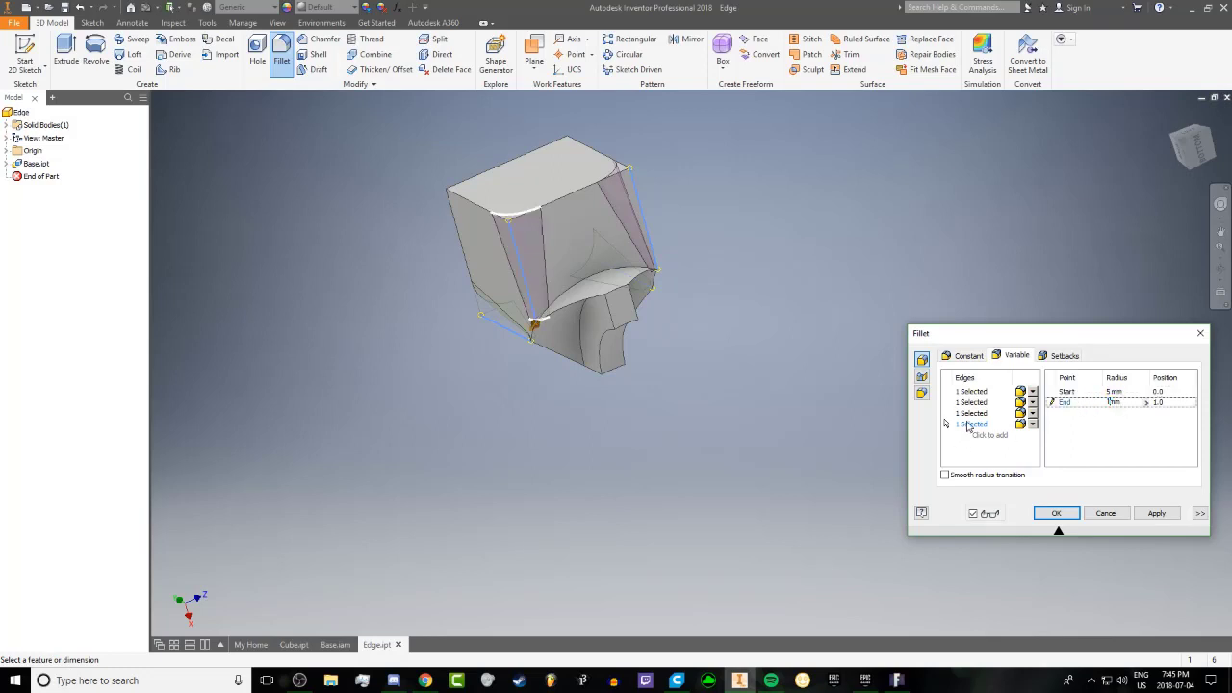
Change all four variable-radius edge sets to the Smooth (G2) fillet type
click(980, 416)
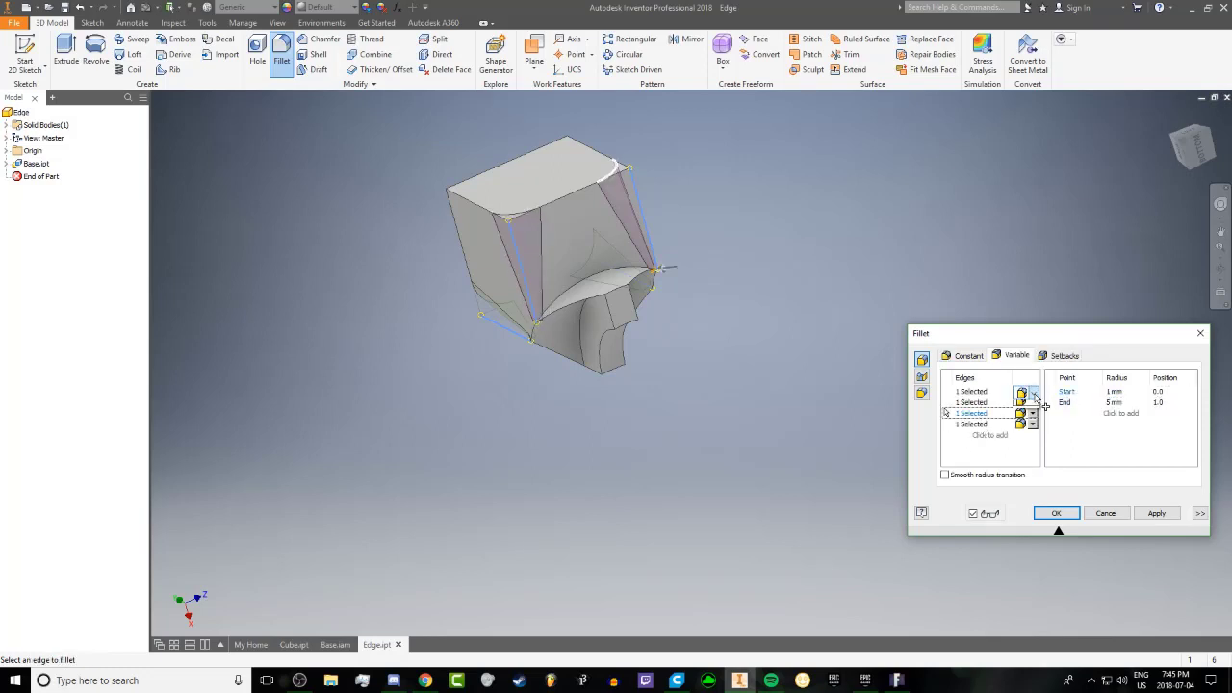
click(1032, 393)
click(1038, 423)
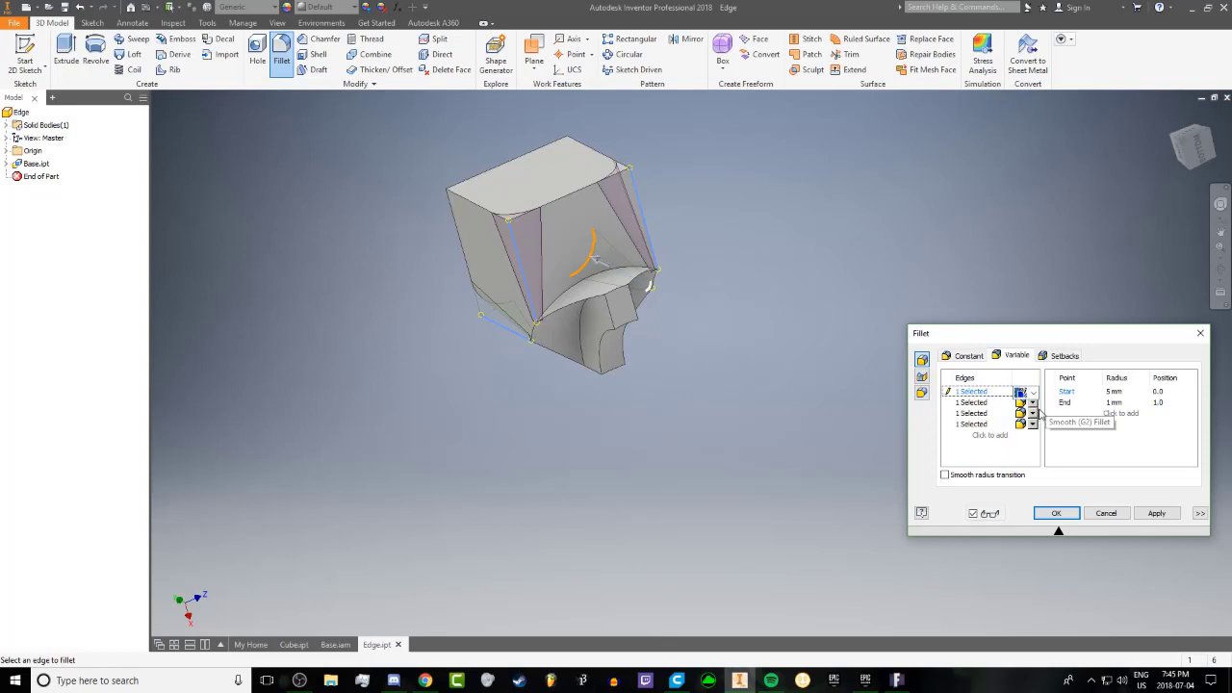
click(1033, 413)
click(1037, 424)
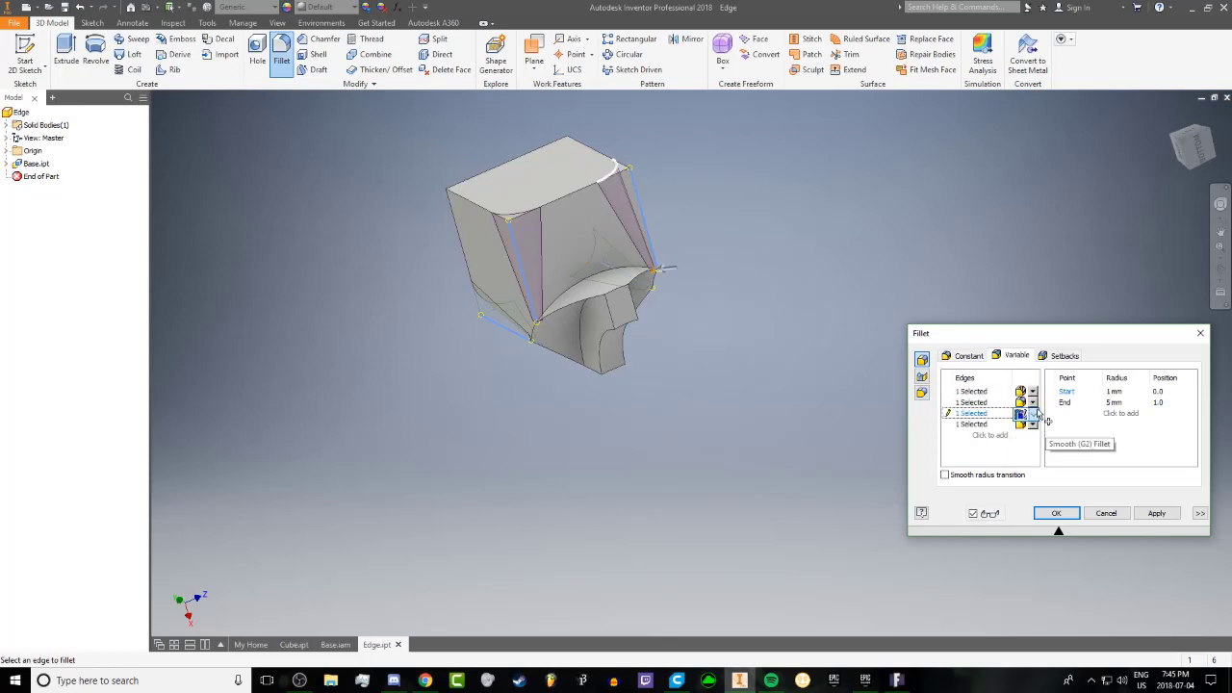
click(1032, 403)
click(1035, 424)
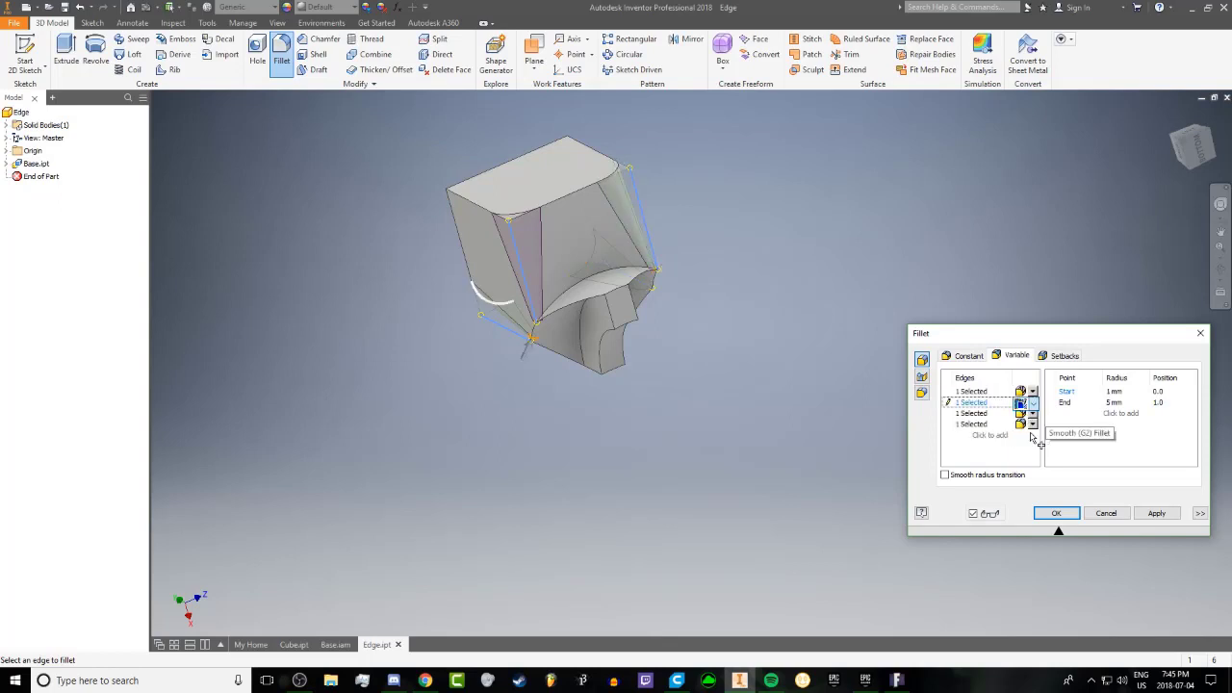
click(1033, 425)
click(1036, 446)
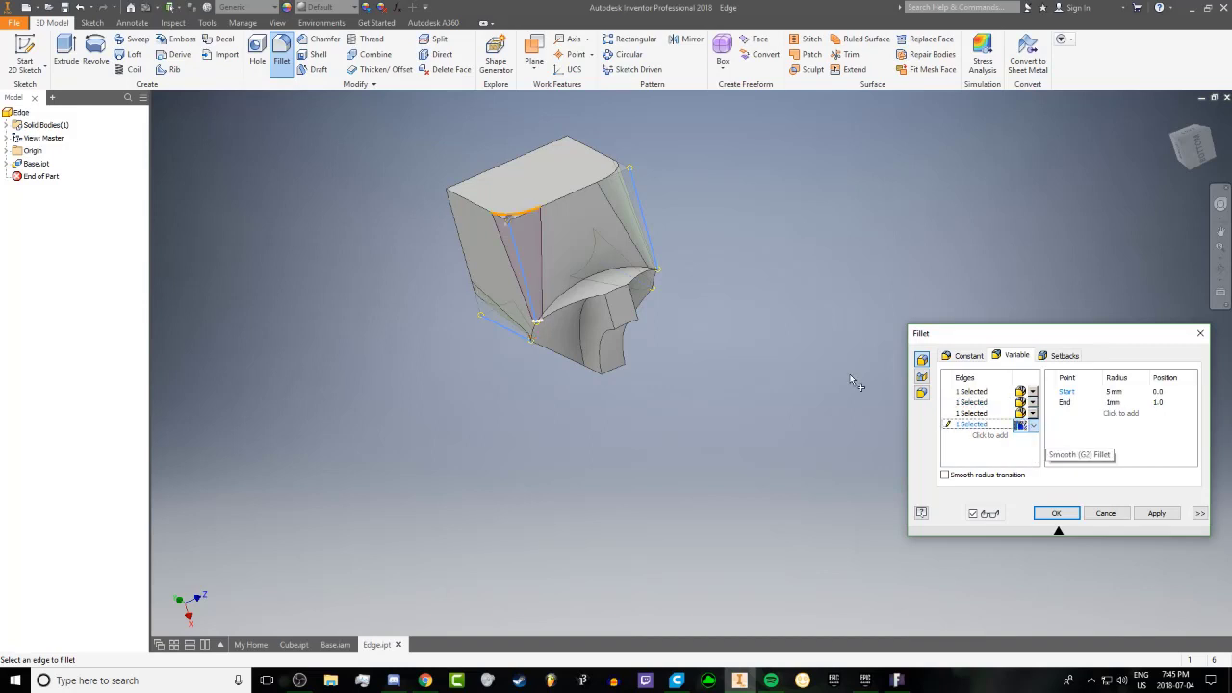
Add the block's outer edge, where its two large outer faces meet, as a constant-radius fillet set of 2 mm
shift+middle_drag(366, 215, 646, 302)
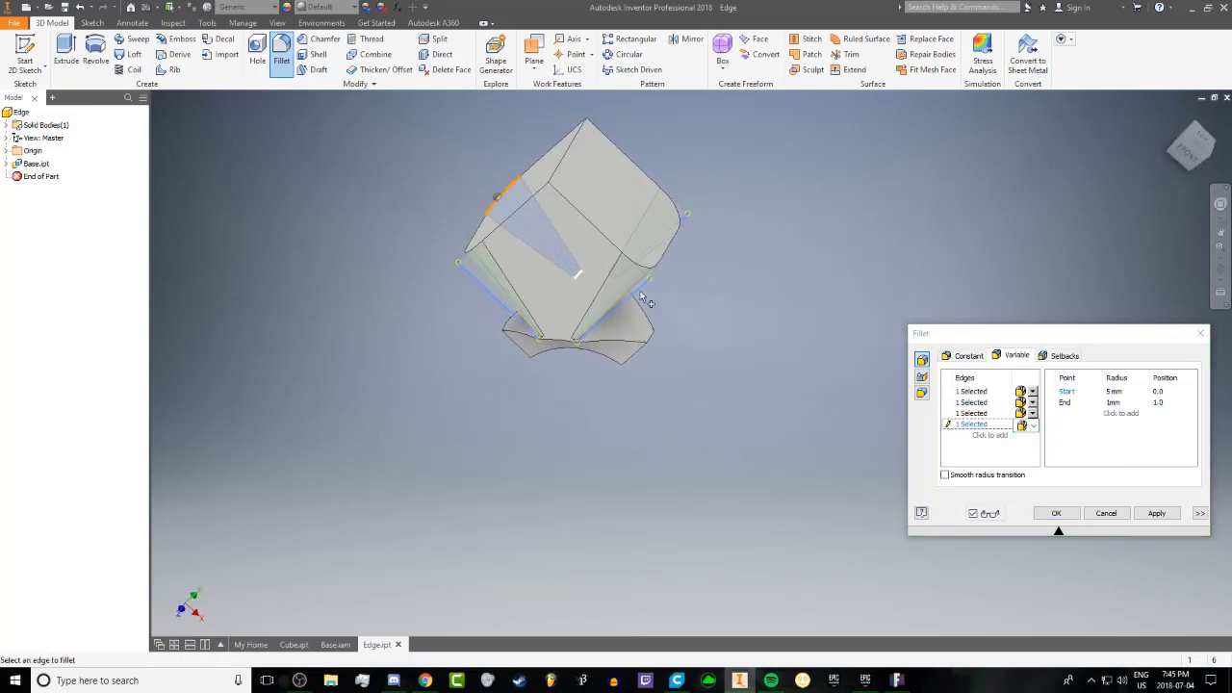
click(1137, 516)
click(966, 355)
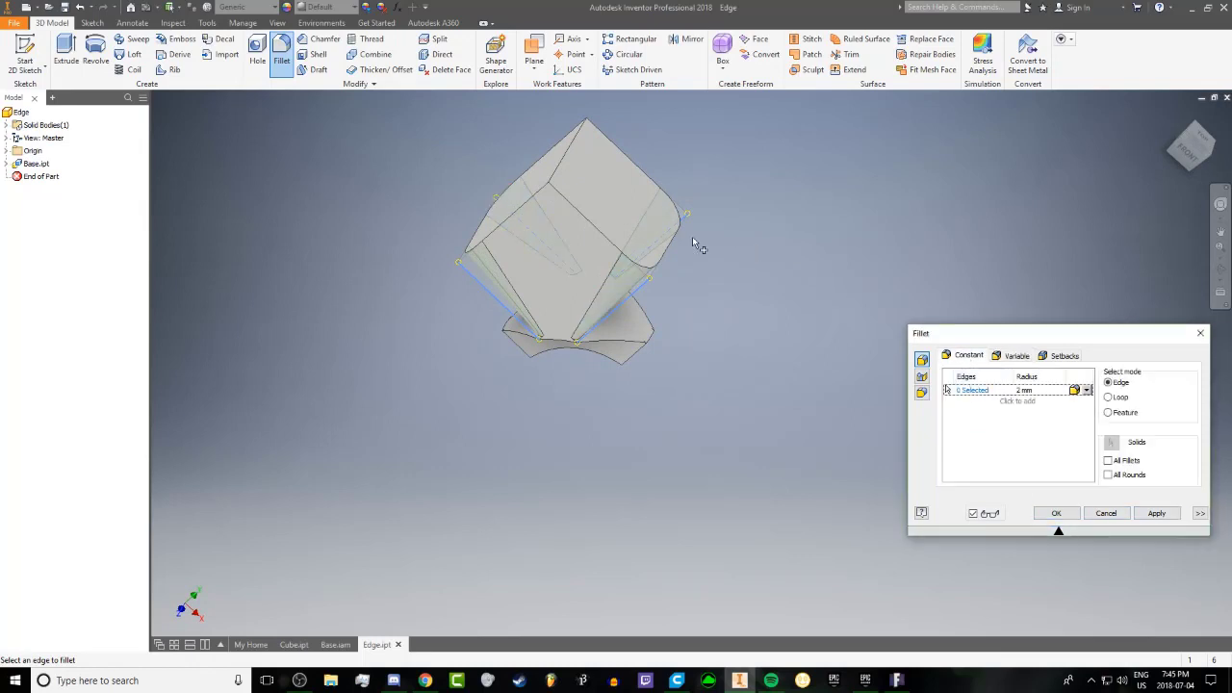
click(556, 168)
shift+middle_drag(556, 168, 595, 192)
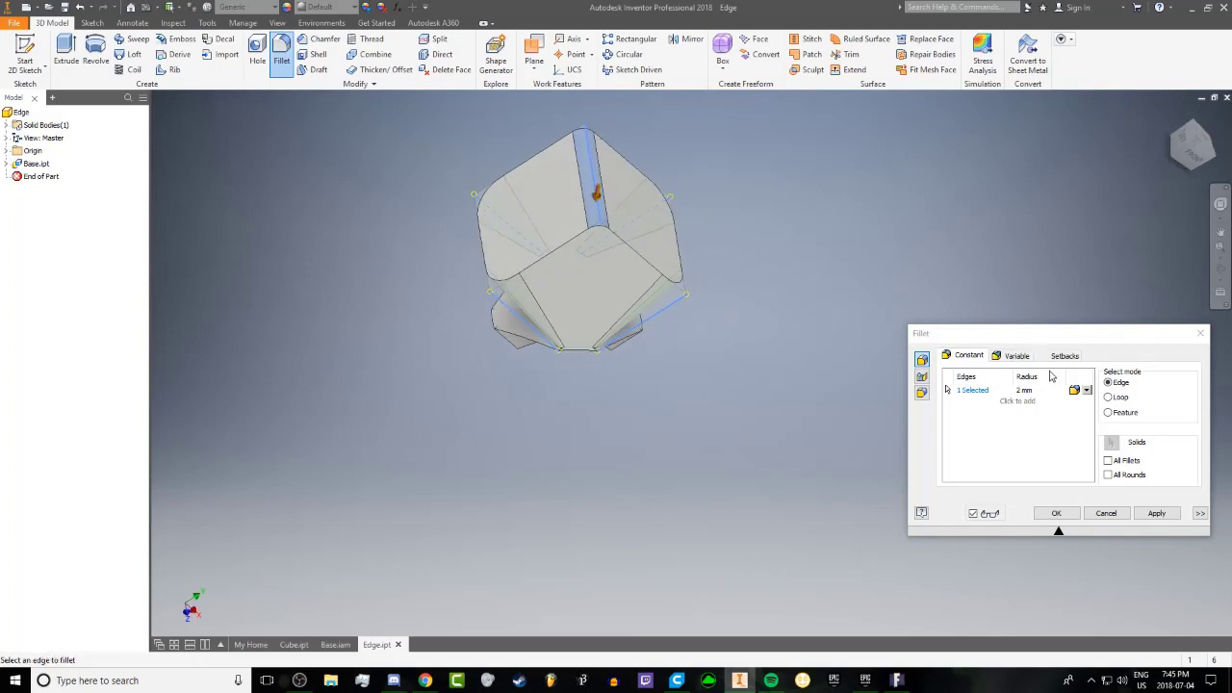
click(1022, 390)
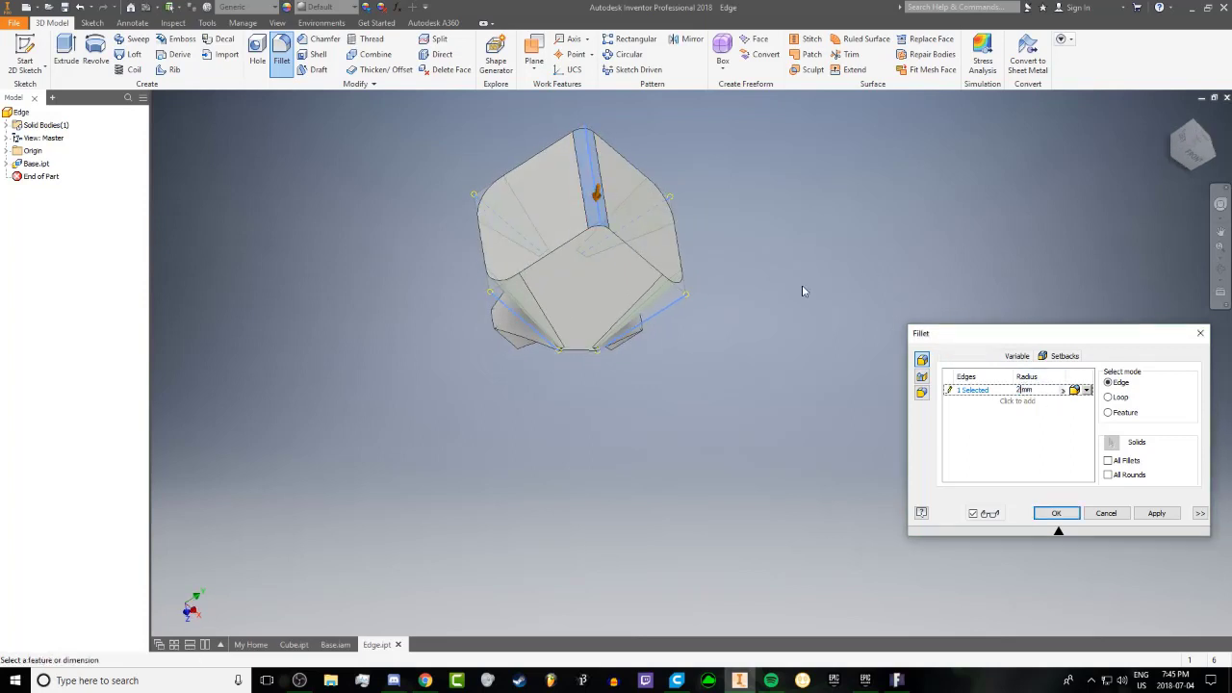
shift+middle_drag(628, 249, 641, 231)
Add a 1 mm constant fillet set on the remaining outline edges of the two outer faces and apply all the fillets
click(1020, 409)
click(1020, 404)
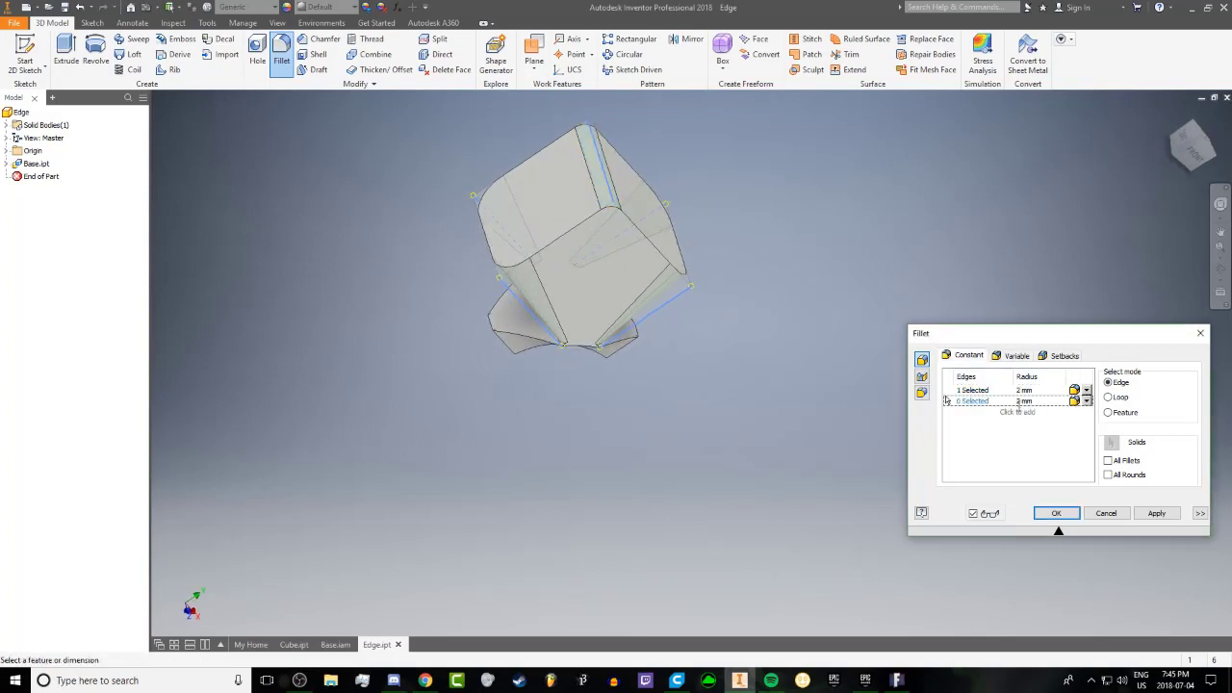
text(1)
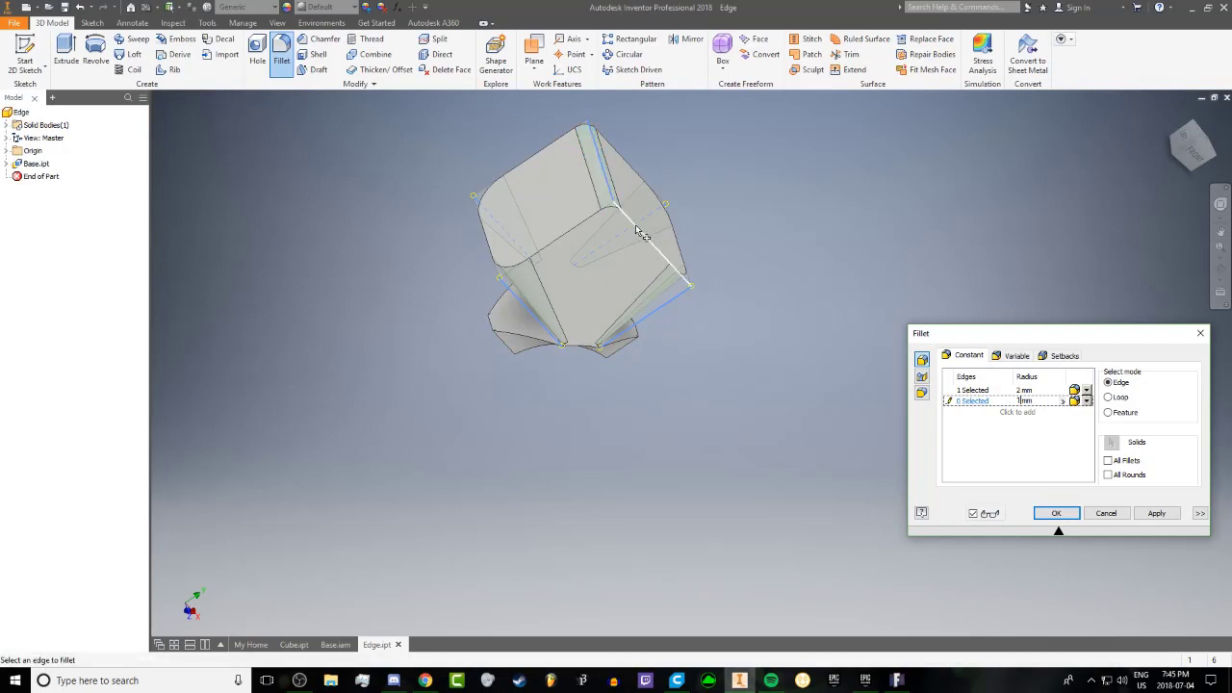
click(552, 219)
click(571, 232)
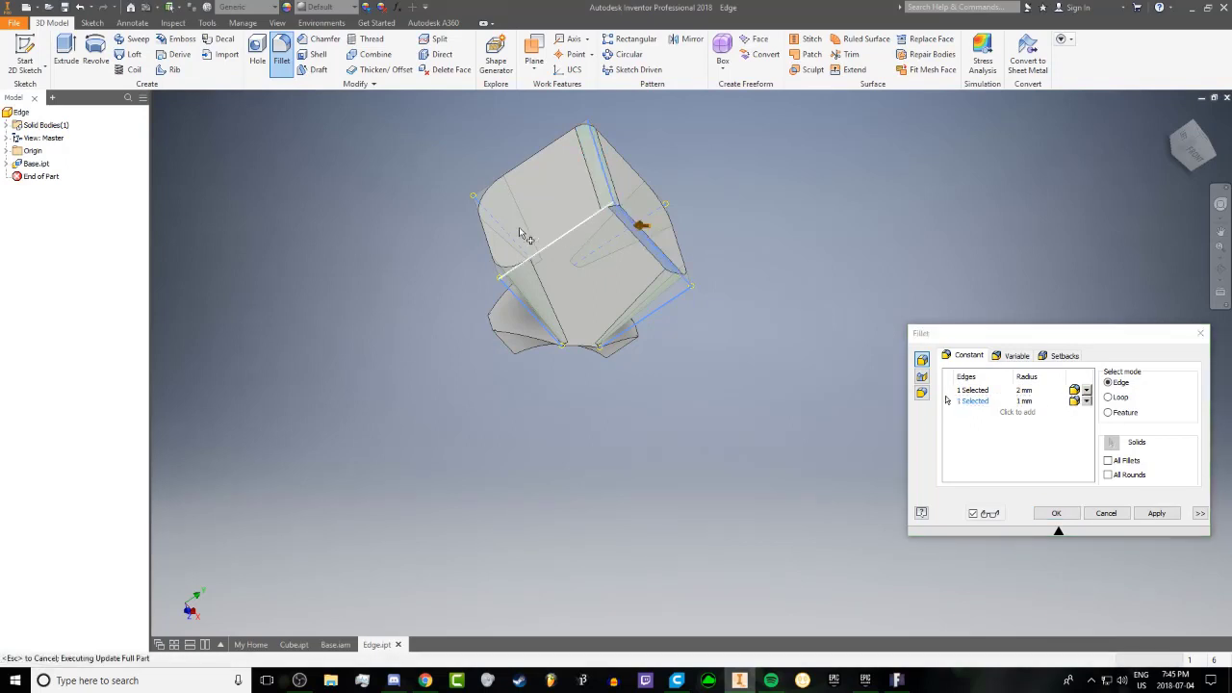
click(489, 227)
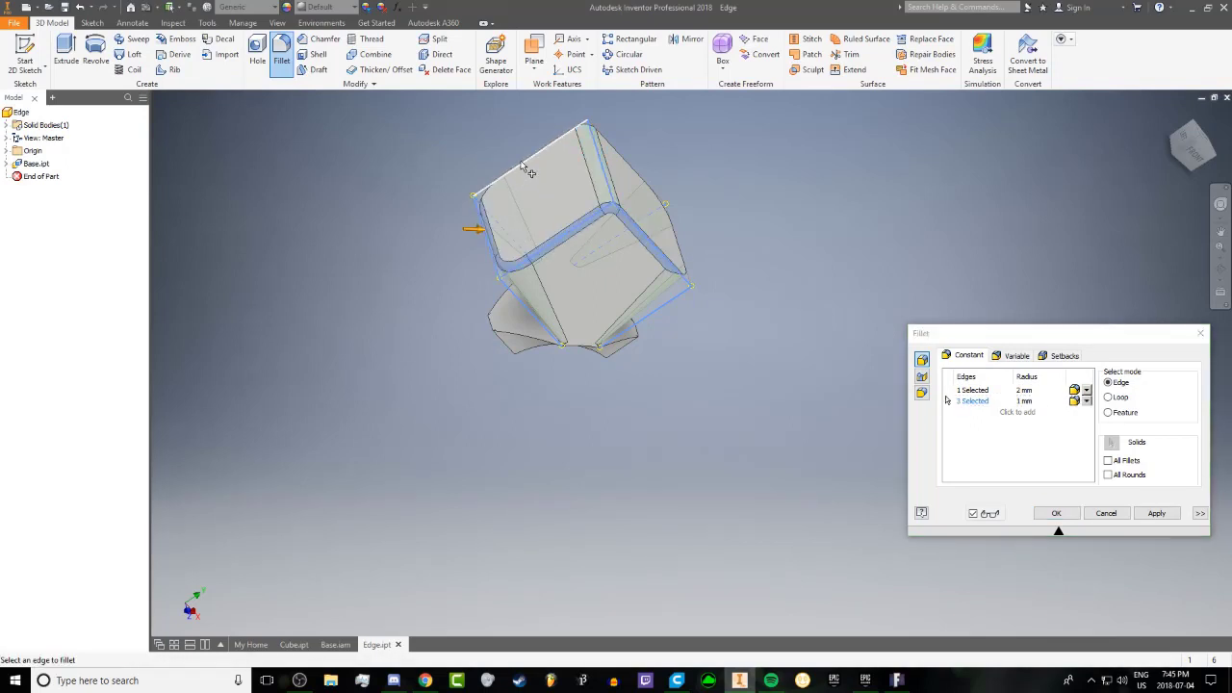
click(682, 234)
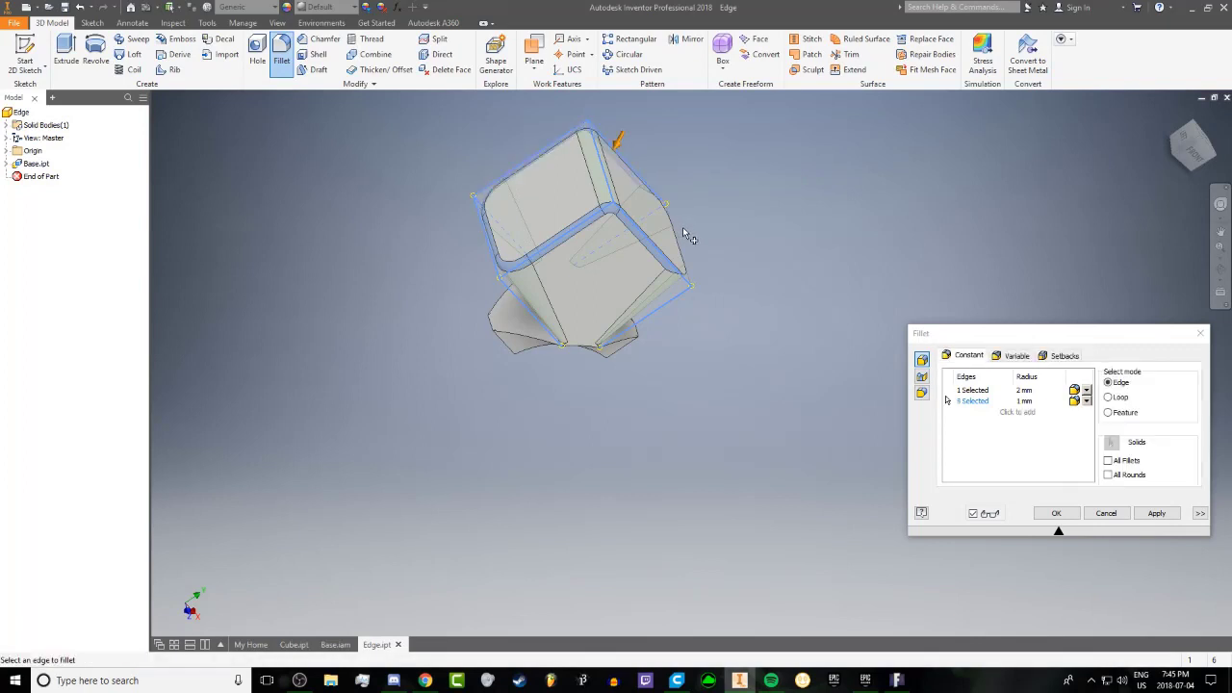
shift+middle_drag(679, 252, 721, 239)
click(1156, 513)
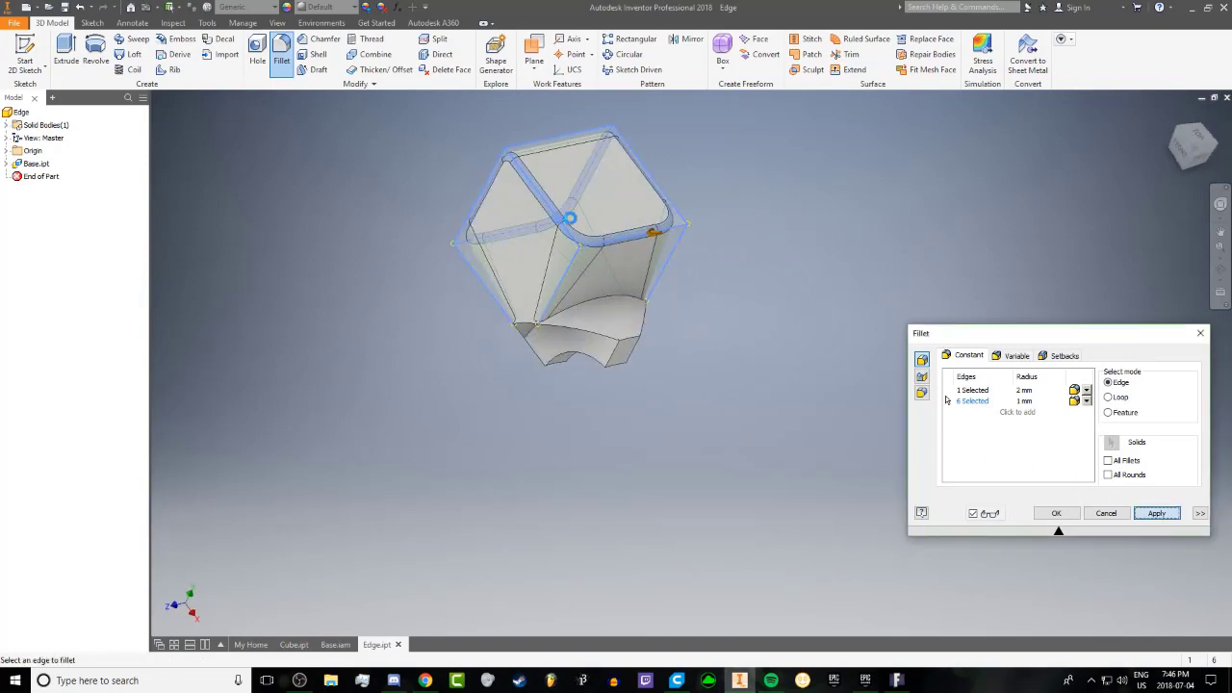
Start a chamfer on the two short curved edges where the foot meets the block's side faces, with a distance of 1 mm
shift+middle_drag(486, 241, 586, 303)
scroll(586, 302, down, 2)
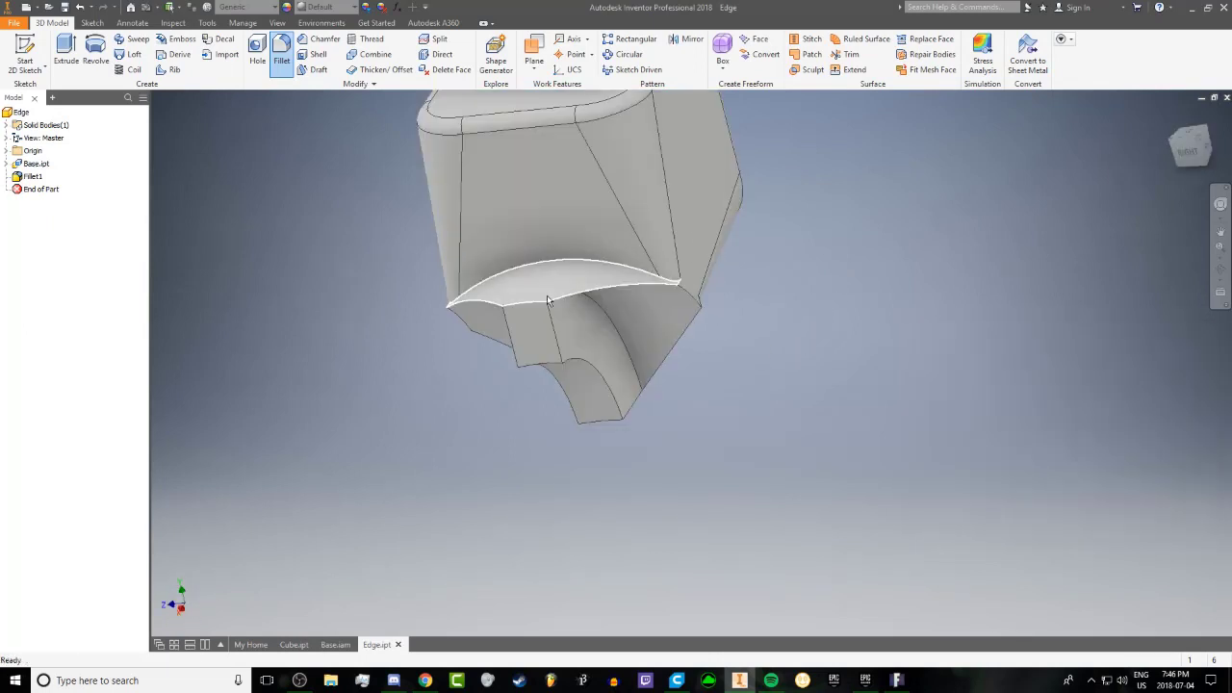
shift+middle_drag(390, 201, 312, 227)
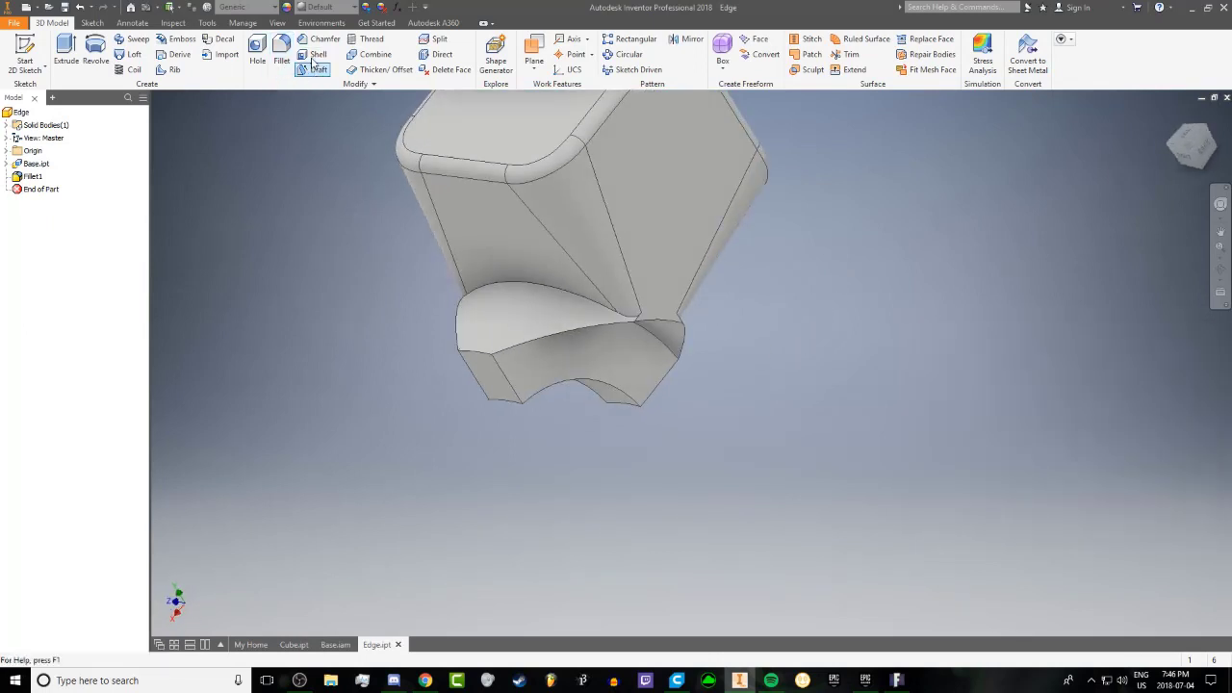
click(320, 40)
click(666, 328)
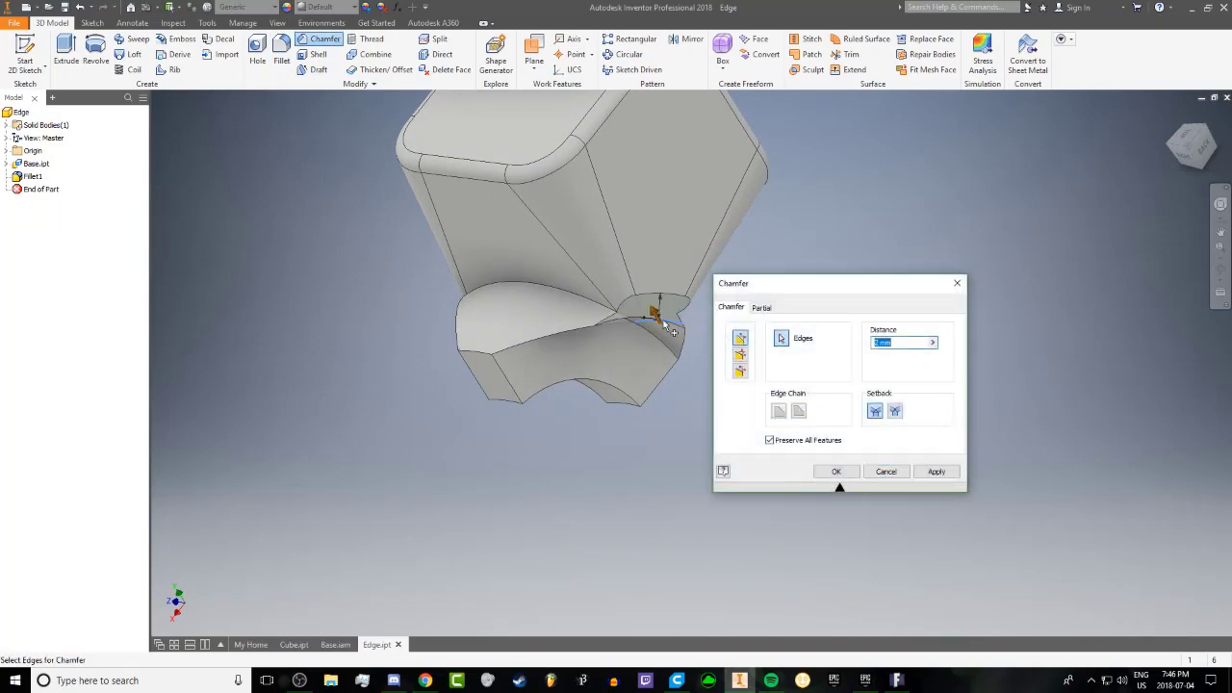
shift+middle_drag(667, 332, 726, 256)
shift+middle_drag(575, 281, 789, 351)
click(882, 344)
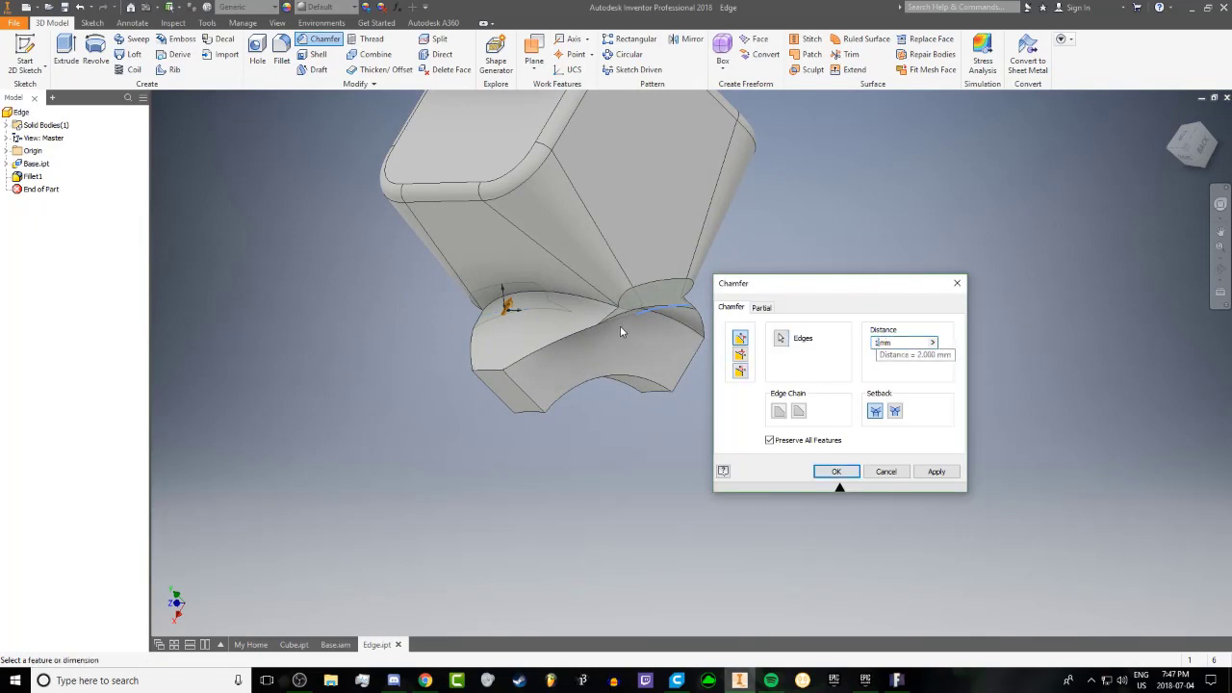
shift+middle_drag(552, 278, 547, 303)
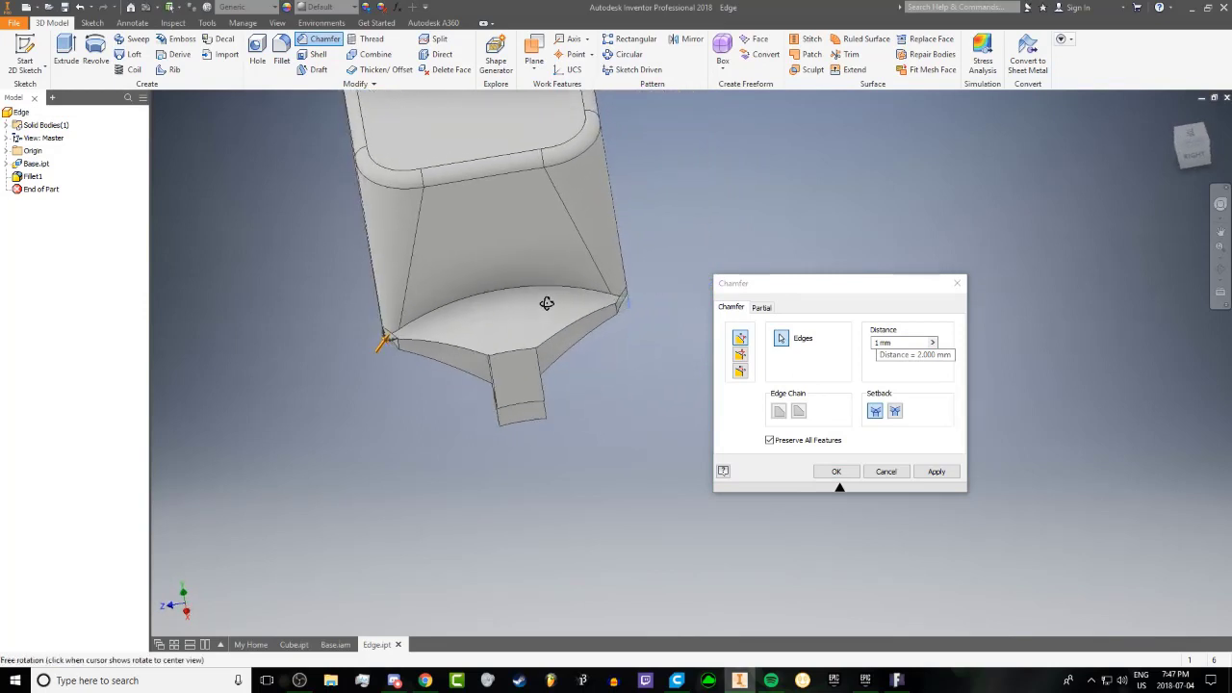
Set the chamfer distance to 0.75 mm and apply the chamfer to the foot's two short edges
click(883, 341)
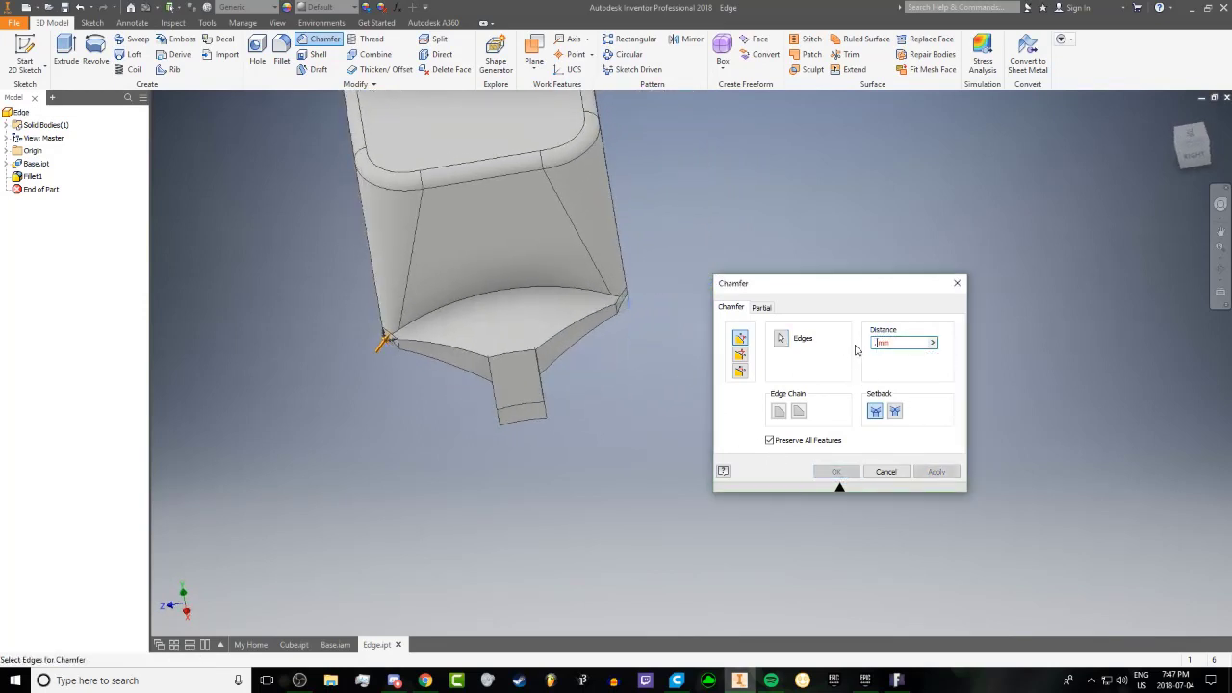
text(.75)
click(936, 472)
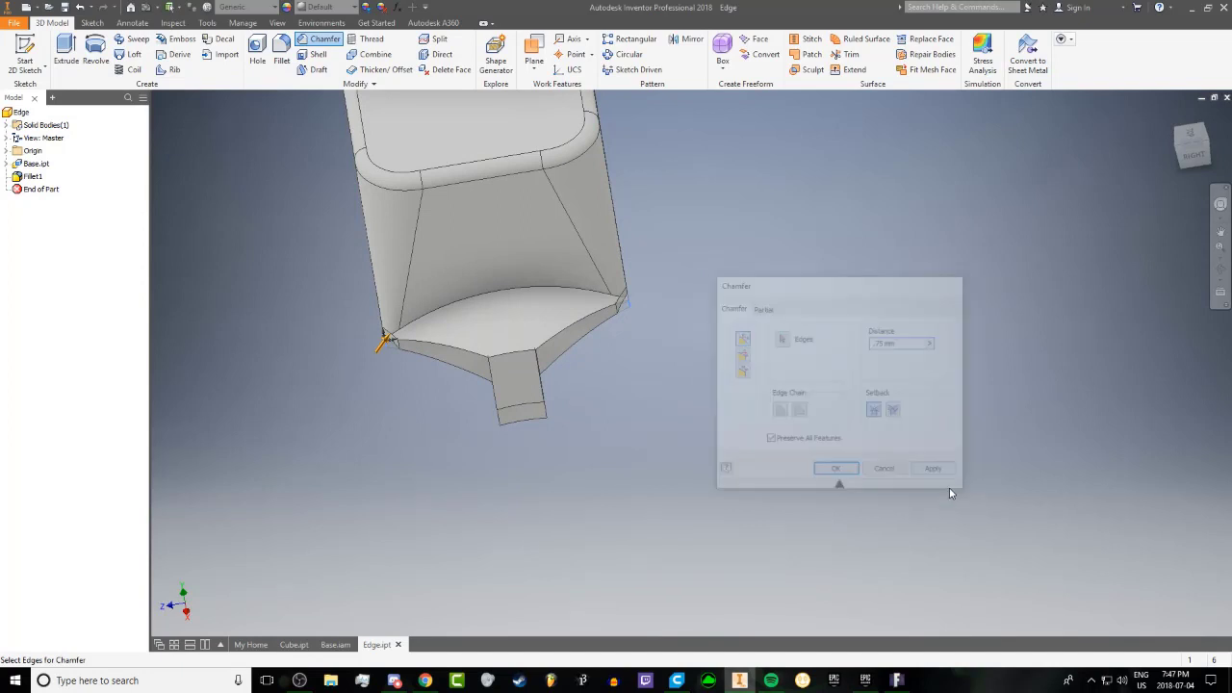
key(Escape)
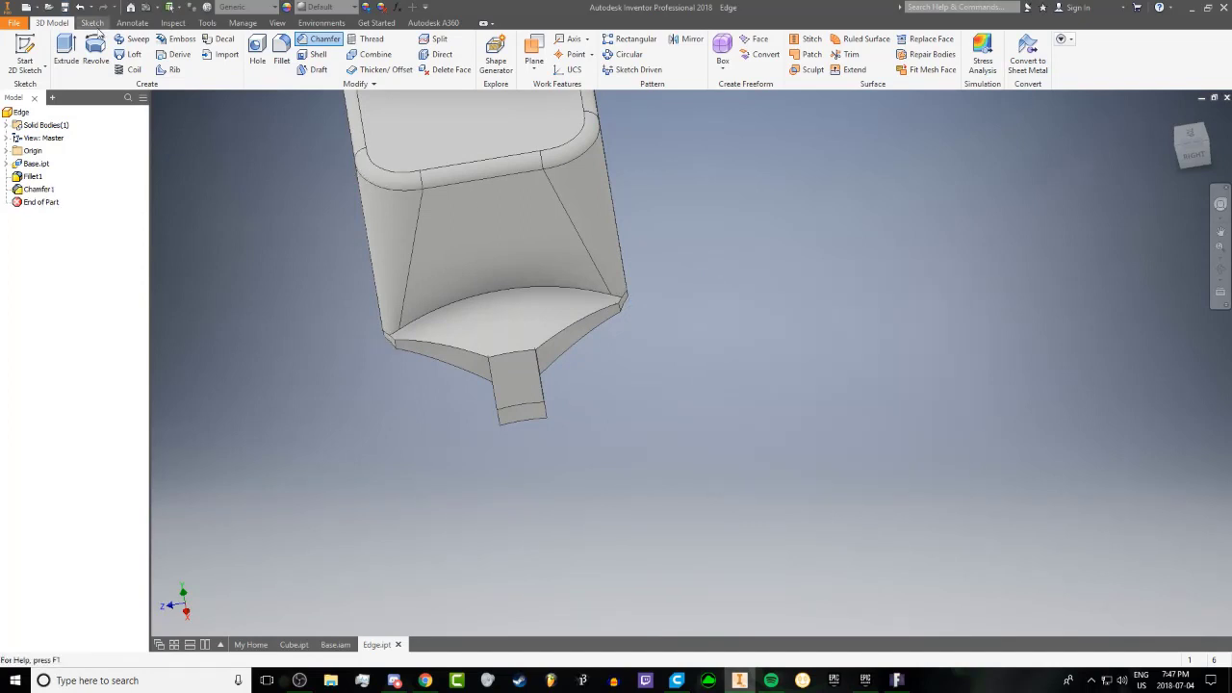
Add the four curved edges of the foot's side wings as a constant-radius fillet set of 0.4 mm
click(280, 50)
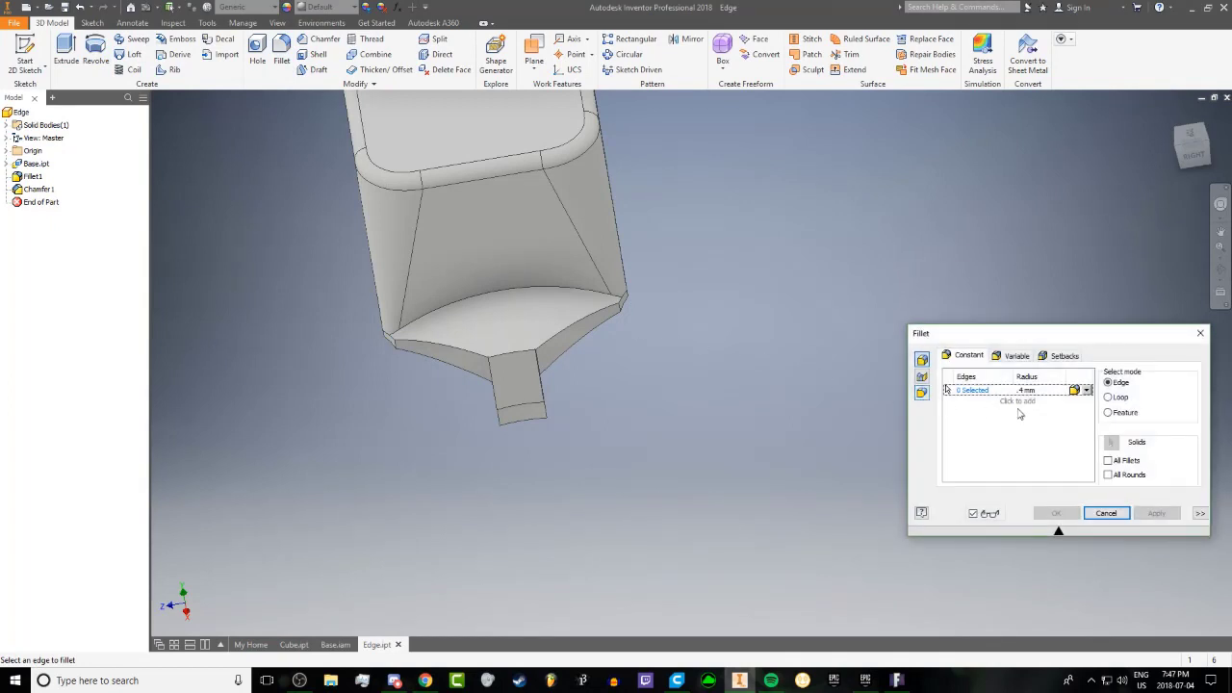
shift+middle_drag(540, 296, 483, 302)
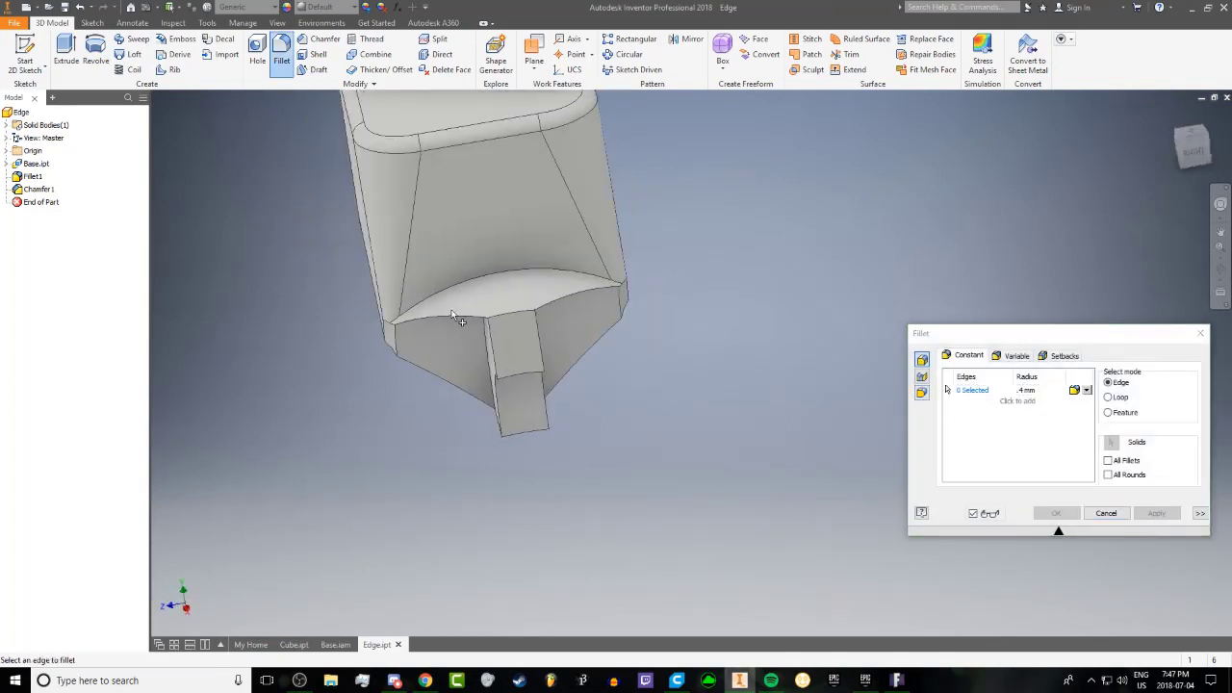
click(494, 322)
shift+middle_drag(566, 294, 605, 291)
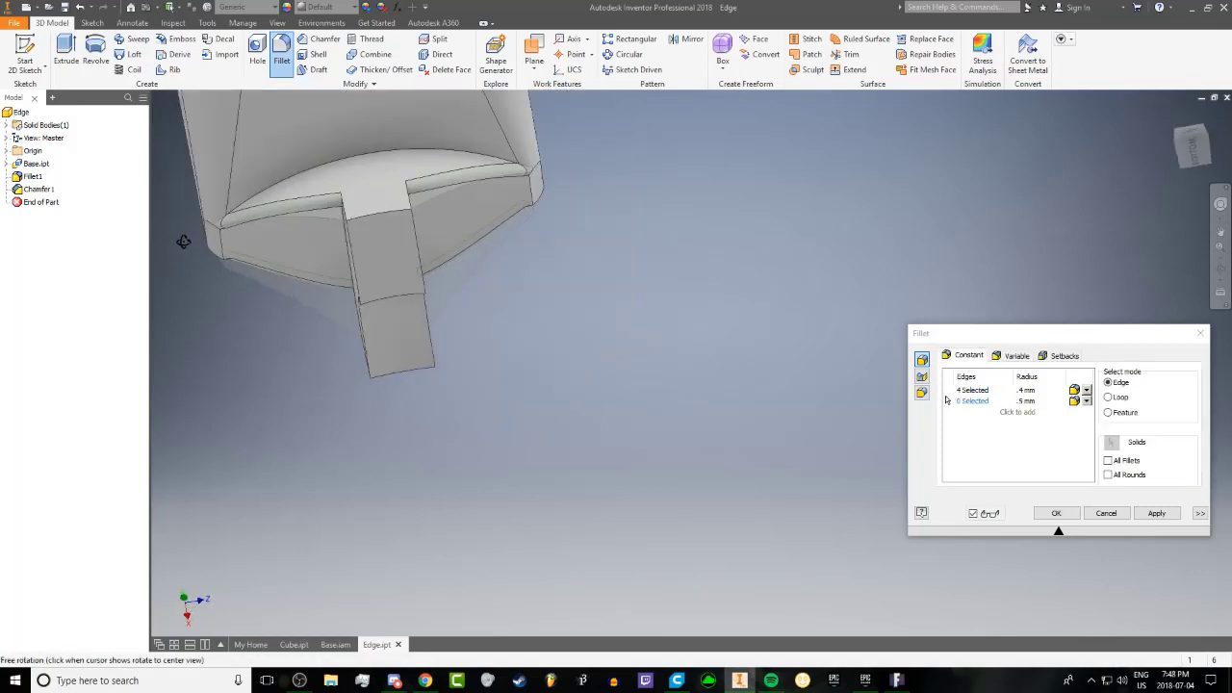
Add a 1.8 mm constant fillet set on the corner edges at both ends of the foot and apply the fillets
shift+middle_drag(183, 242, 211, 243)
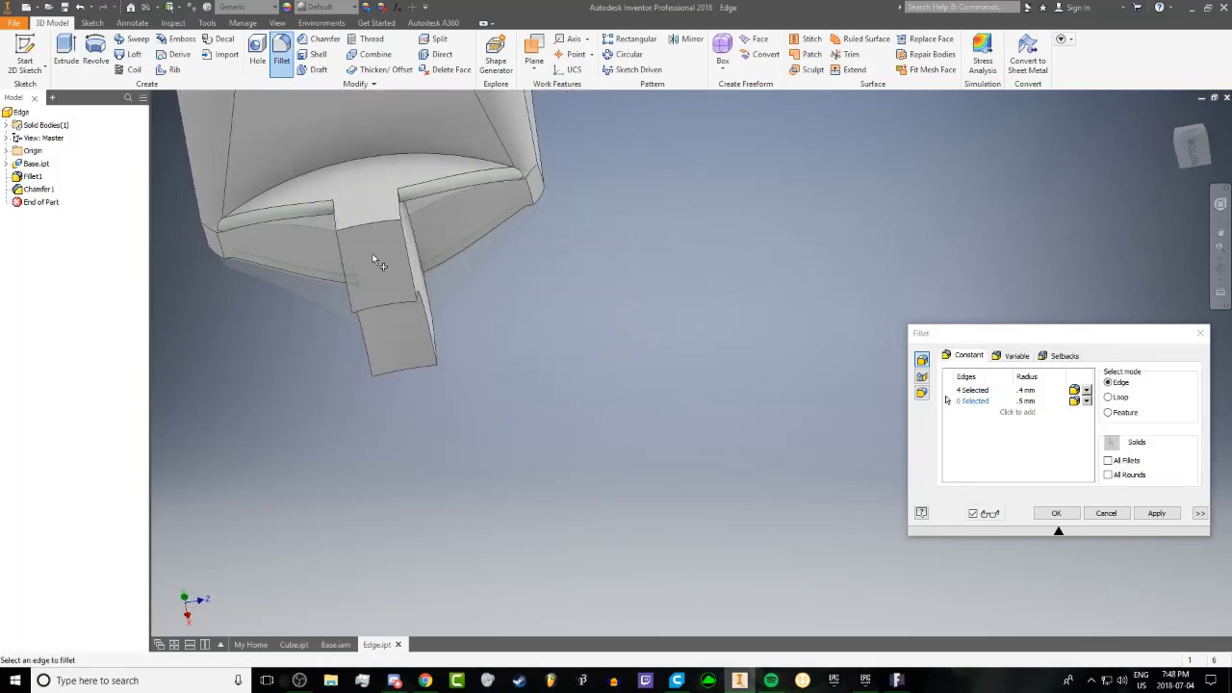
click(1034, 432)
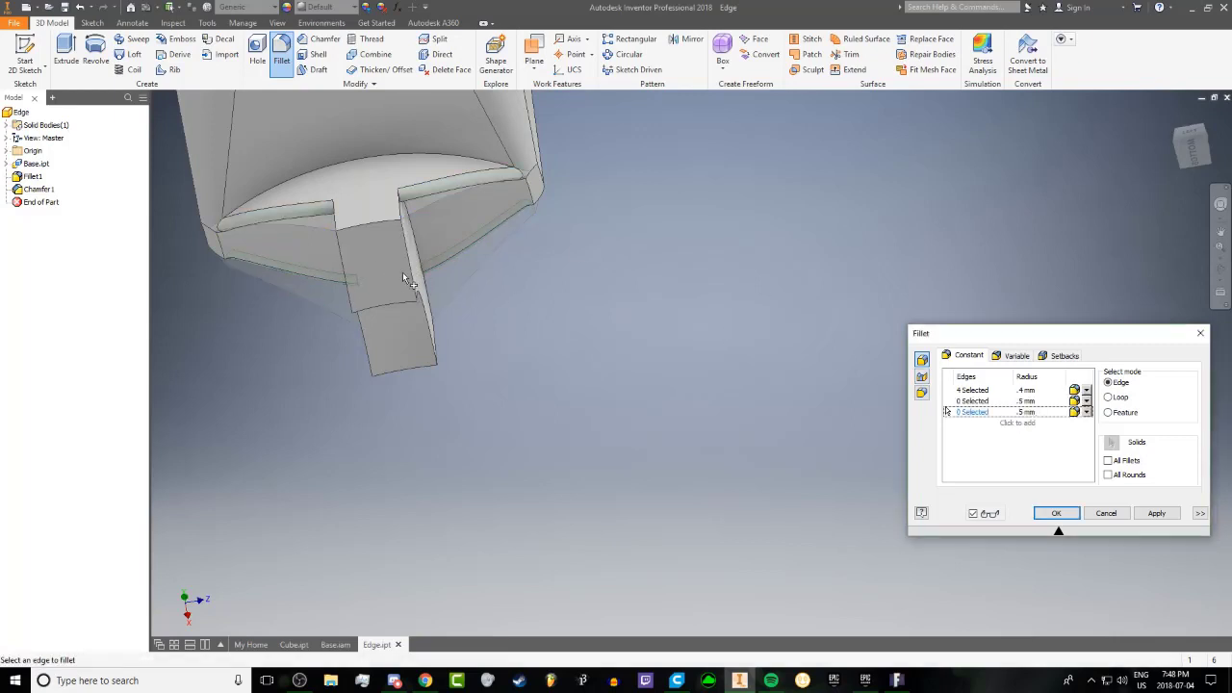
click(1020, 413)
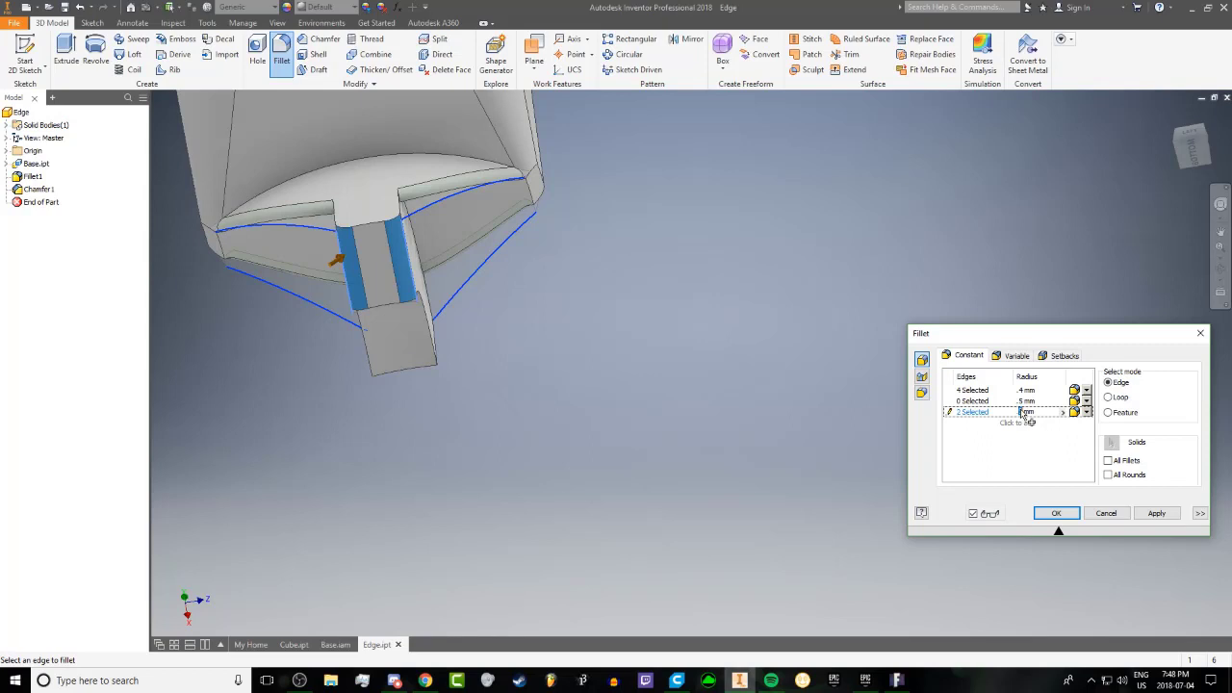
click(1021, 410)
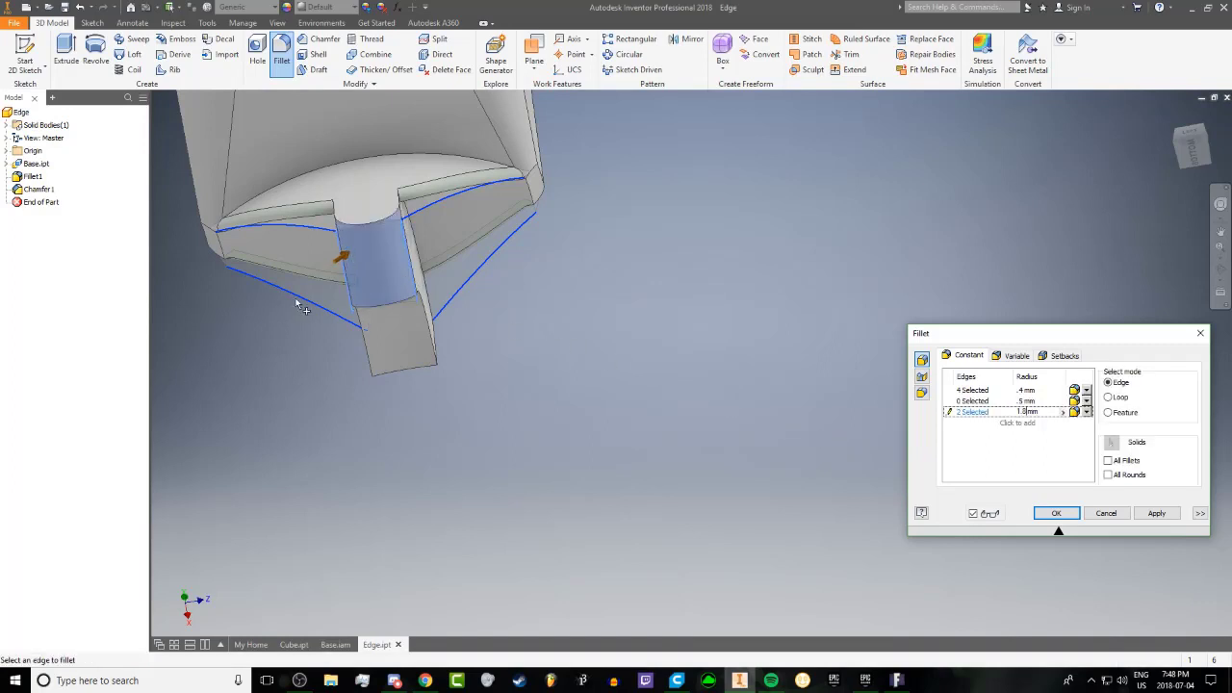
shift+middle_drag(296, 302, 308, 245)
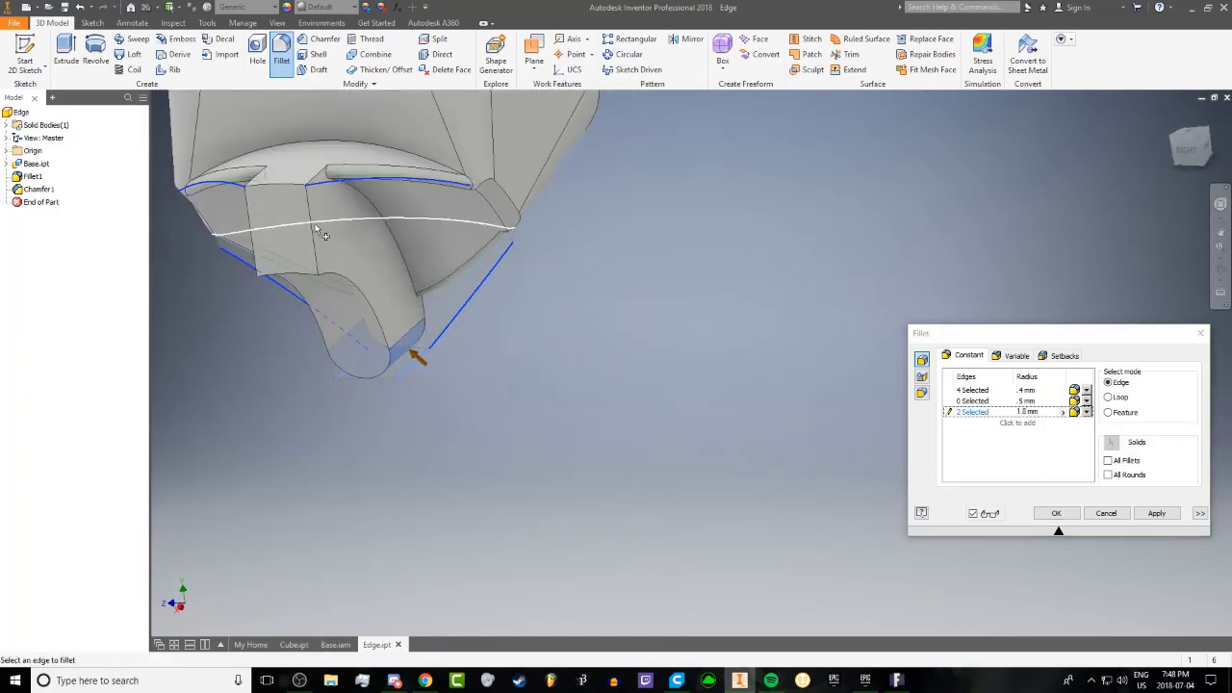
click(263, 242)
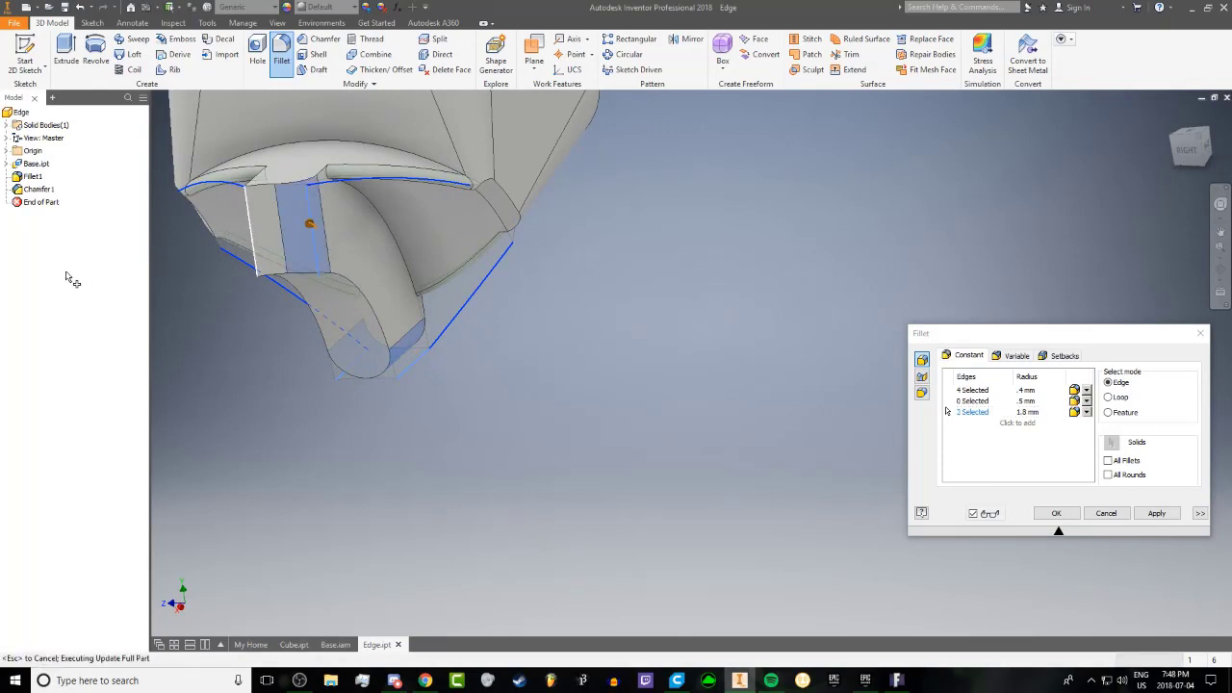
shift+middle_drag(403, 222, 664, 242)
shift+middle_drag(467, 191, 662, 246)
click(1155, 513)
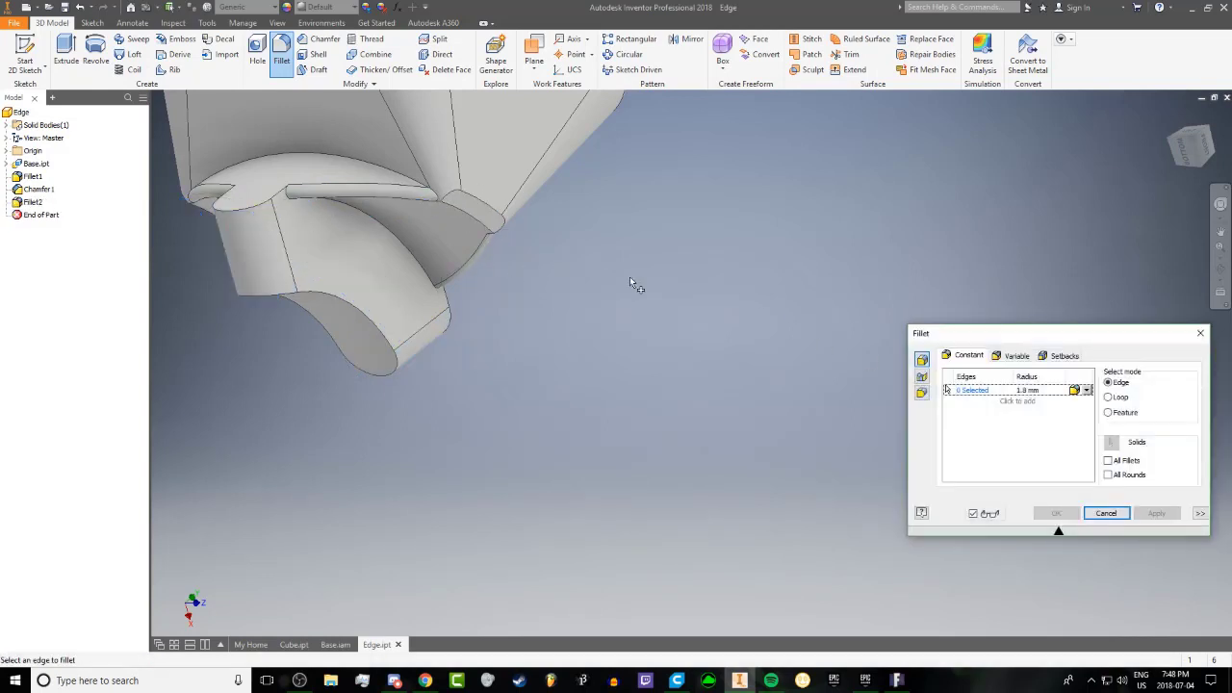
Add a 0.25 mm constant fillet set on the edge loops of the small end faces on both sides of the block
click(1040, 404)
click(974, 390)
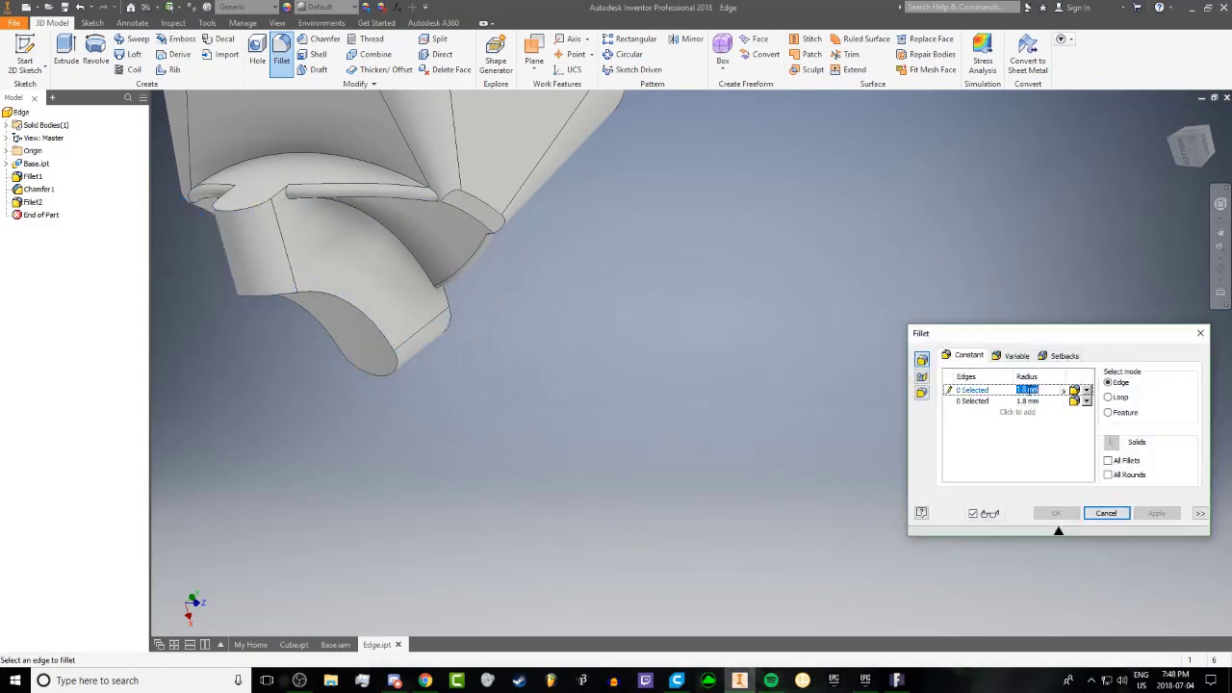
text(5)
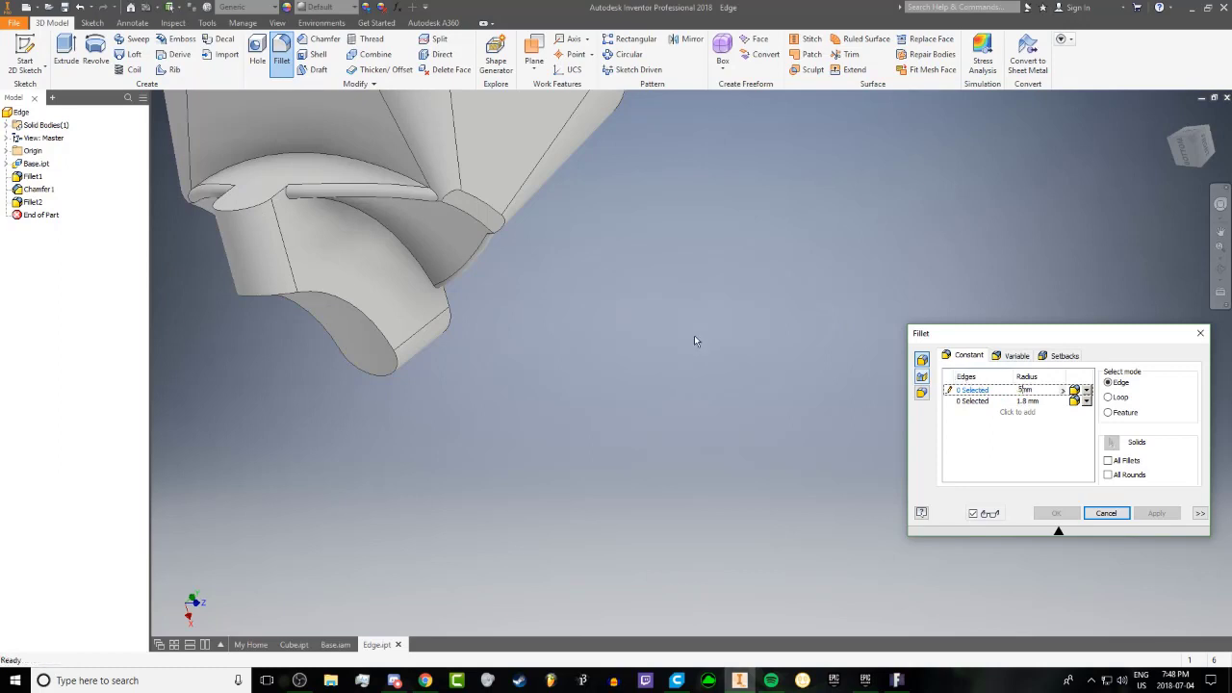
click(472, 220)
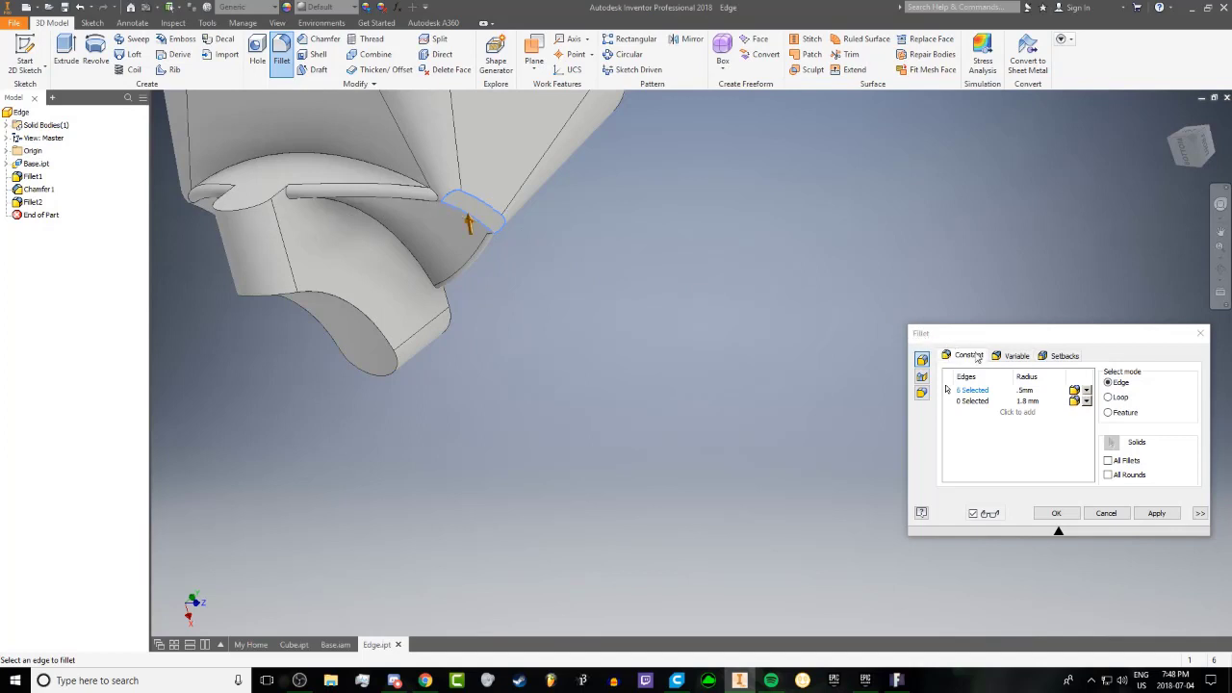
click(469, 222)
click(1024, 389)
text(2)
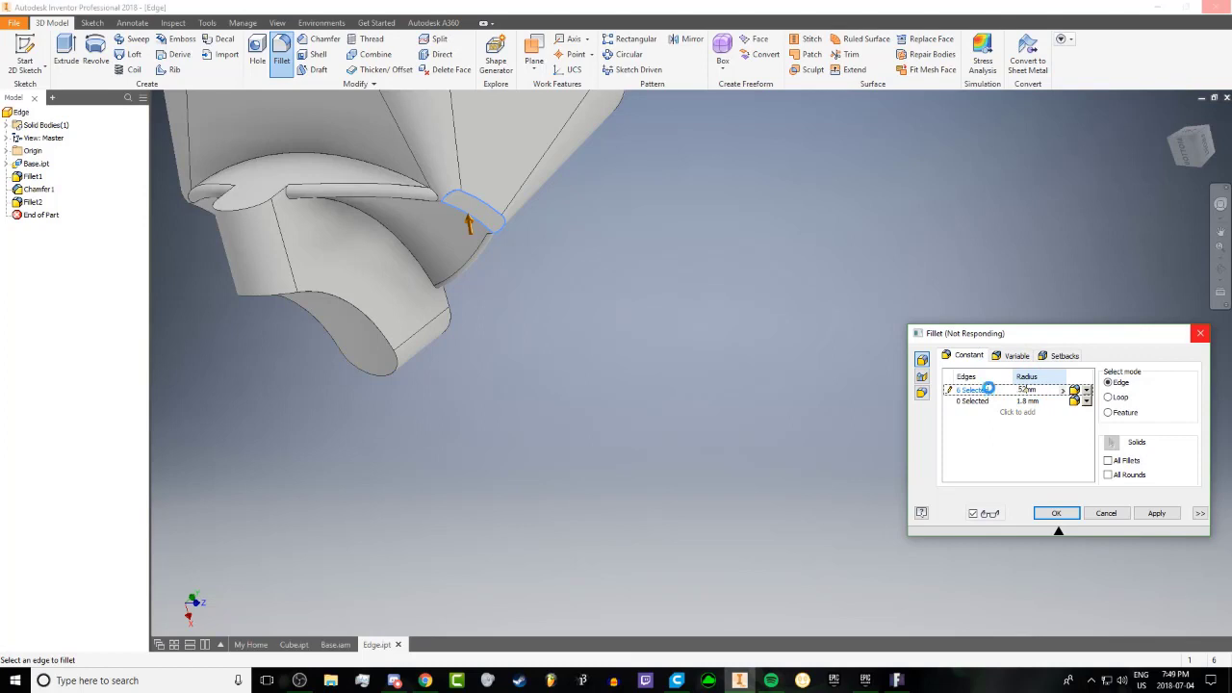
shift+middle_drag(440, 220, 350, 220)
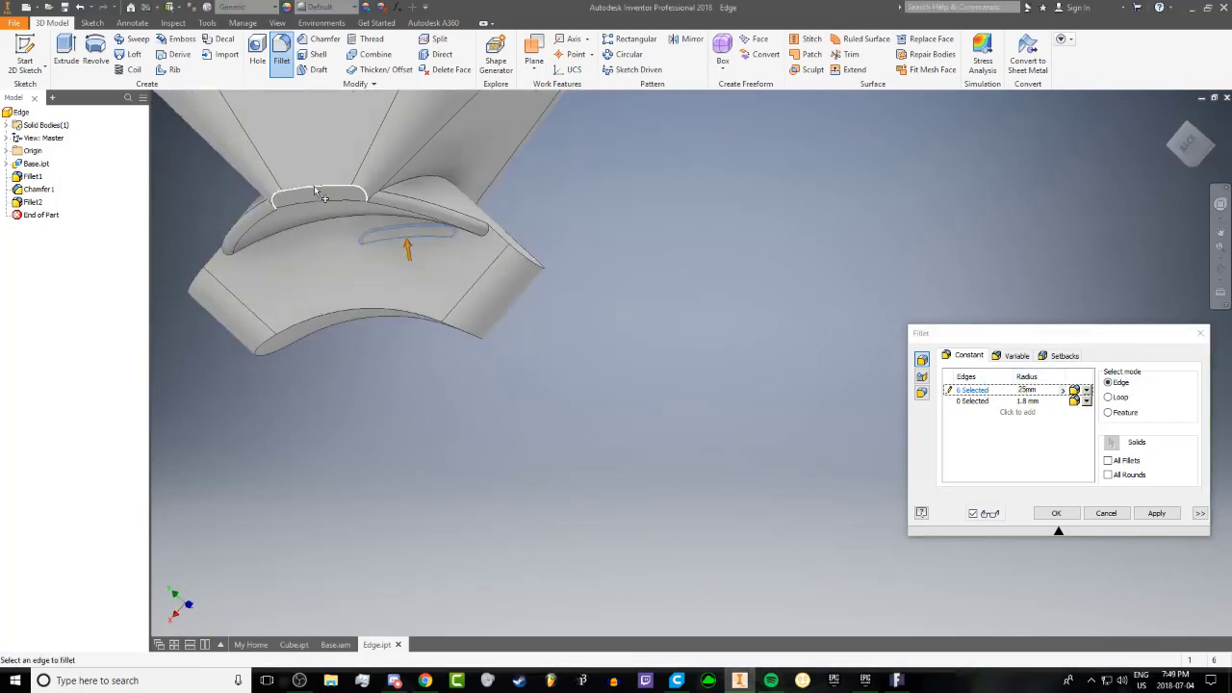
click(332, 203)
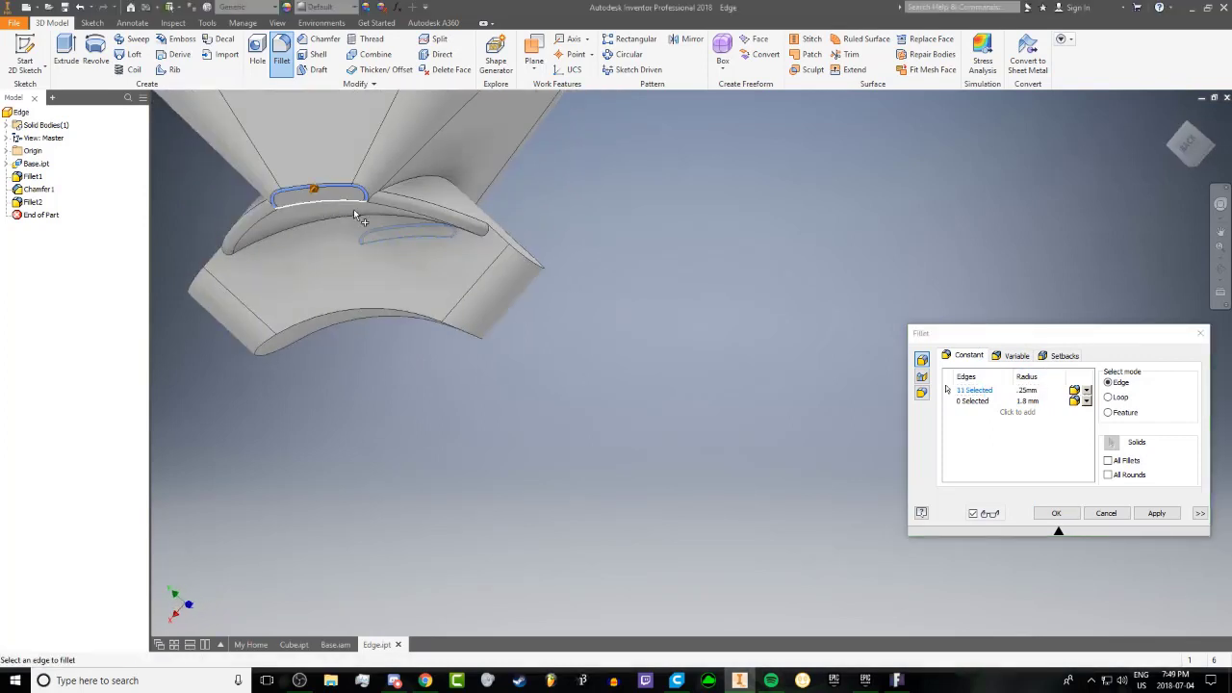
click(448, 228)
Set the second fillet set to 0.5 mm and add the foot's upper outline edges at both rounded ends
shift+middle_drag(449, 228, 819, 372)
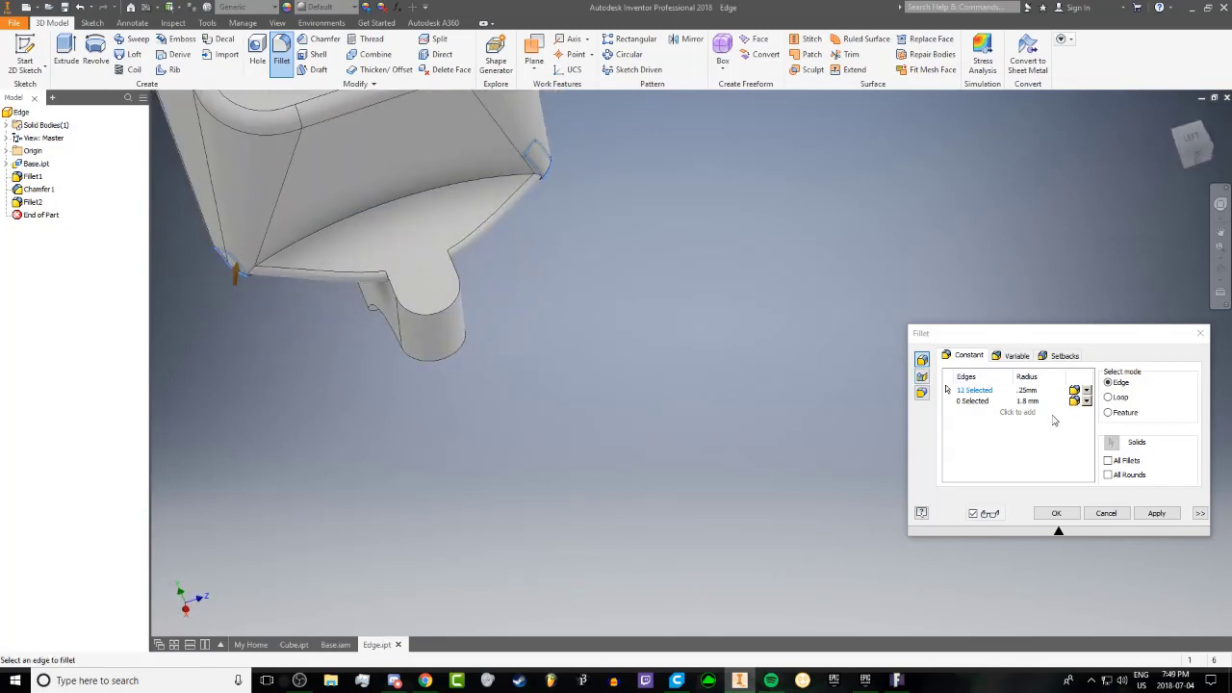
click(1026, 400)
click(1026, 401)
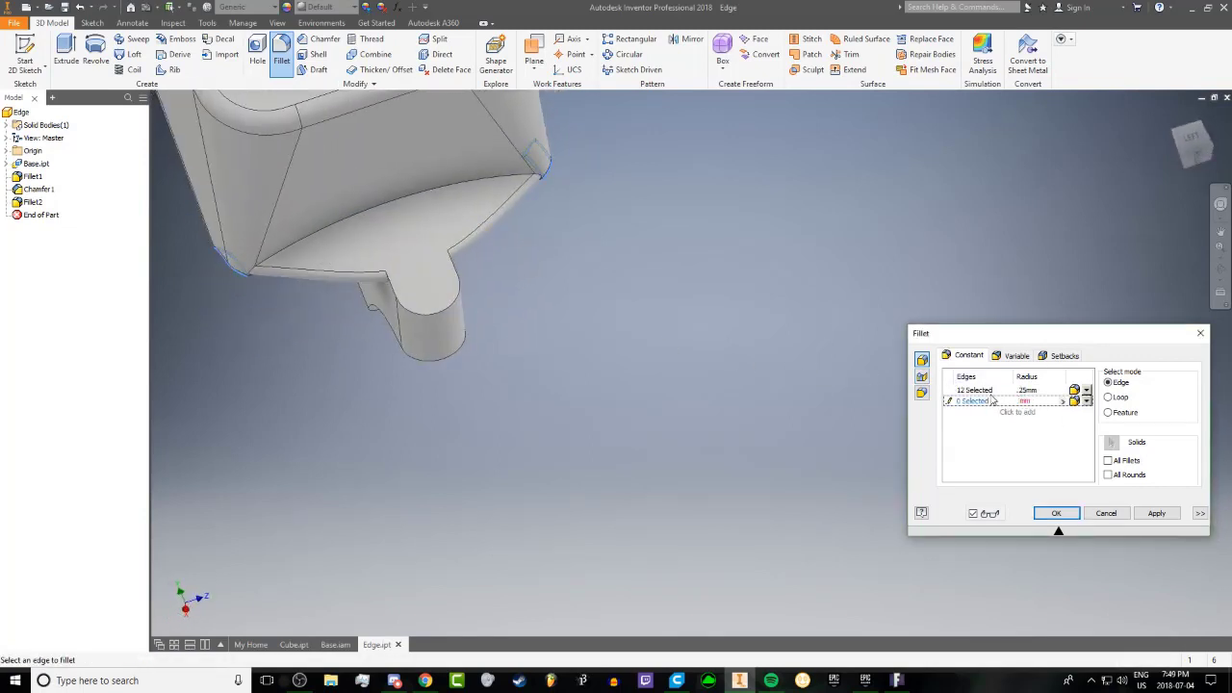
text(5)
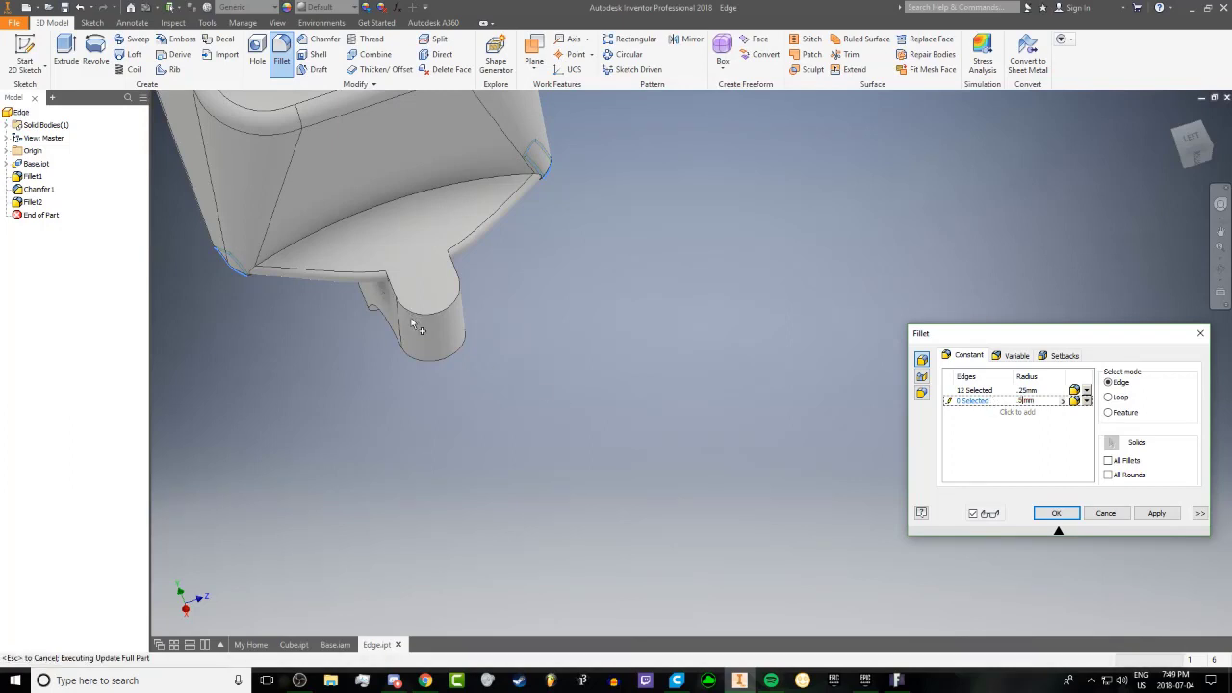
shift+middle_drag(459, 352, 475, 285)
shift+middle_drag(301, 262, 403, 263)
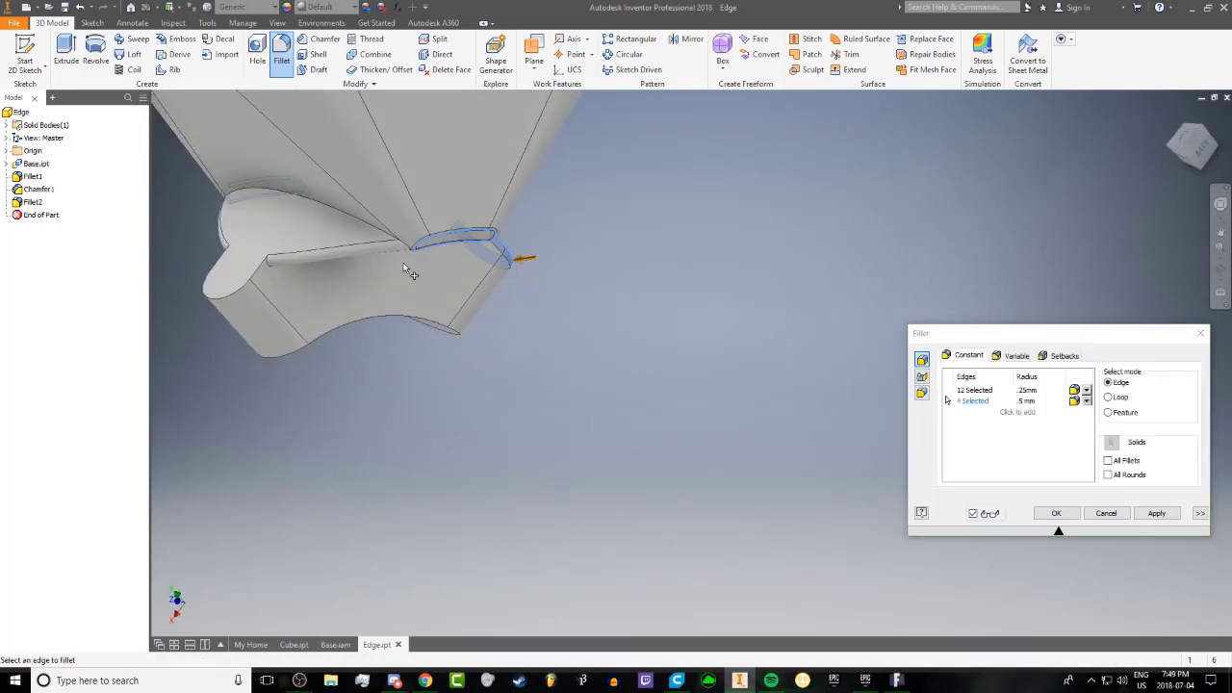
click(279, 332)
Add the outline edges of the foot's underside to the 0.5 mm set, apply the fillets and leave the Fillet command
shift+middle_drag(382, 353, 440, 266)
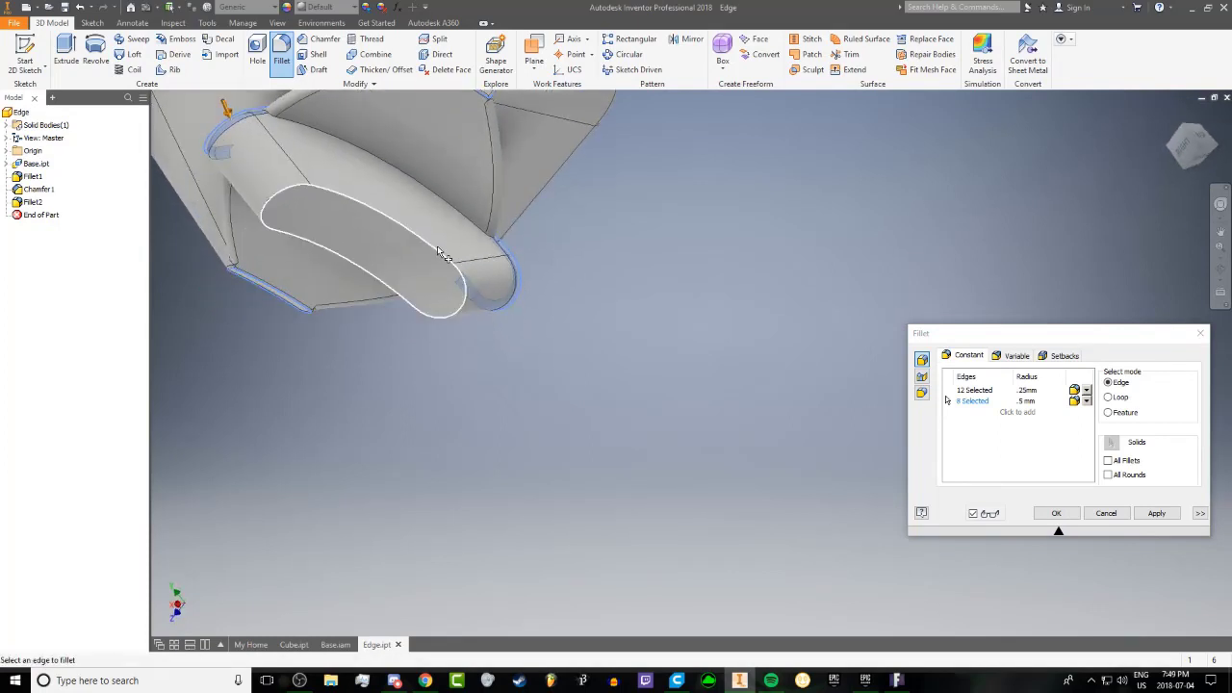
click(462, 277)
shift+middle_drag(385, 214, 289, 222)
scroll(343, 254, up, 3)
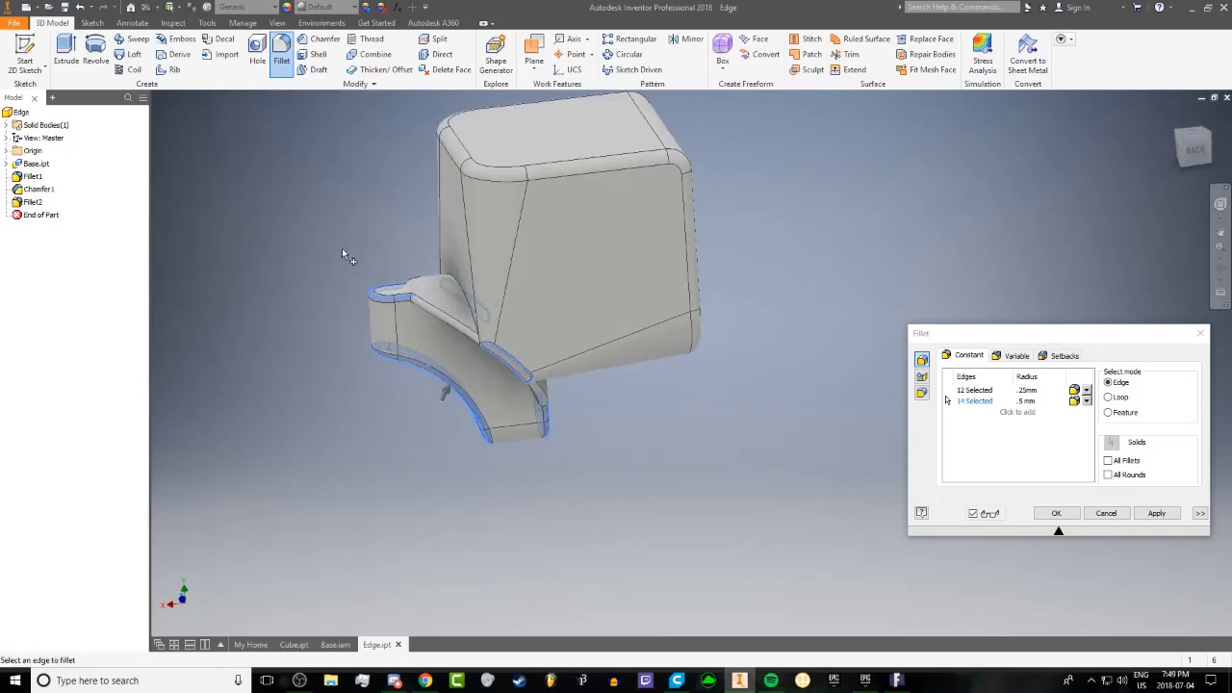
shift+middle_drag(362, 265, 673, 279)
click(1156, 512)
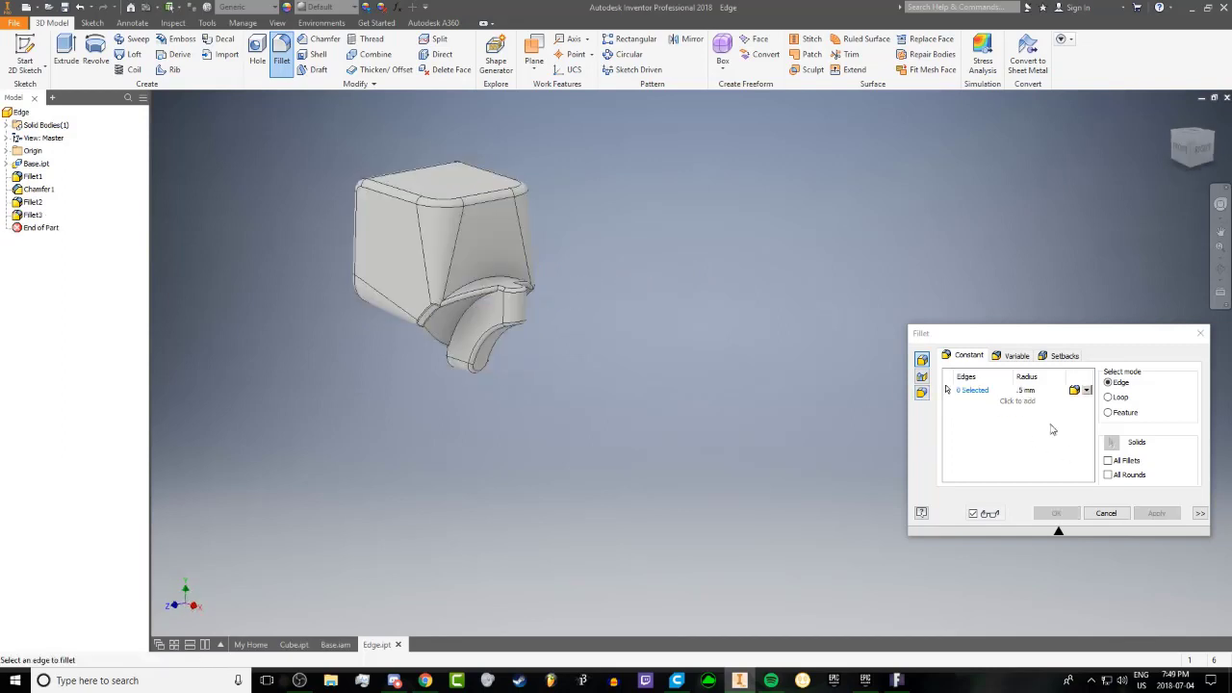
click(1198, 334)
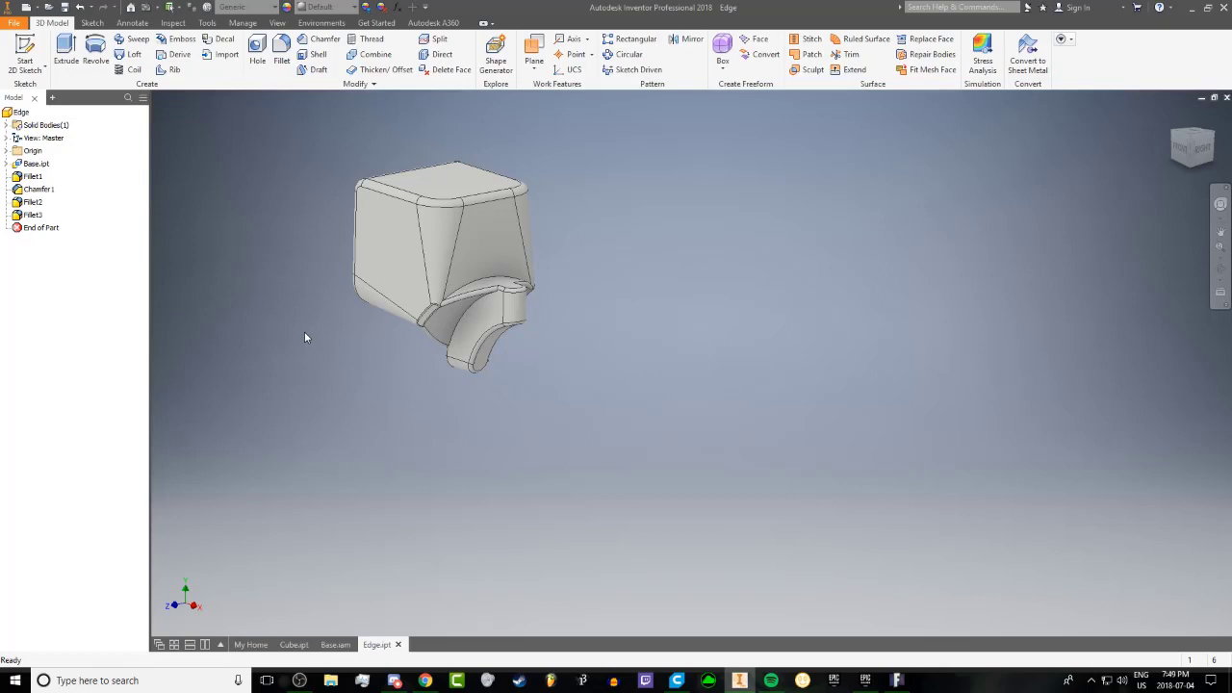
Switch to Base.ipt and open Sketch2 of RevolutionSrf1 for editing, with the model sliced at the sketch plane
shift+middle_drag(469, 375, 609, 362)
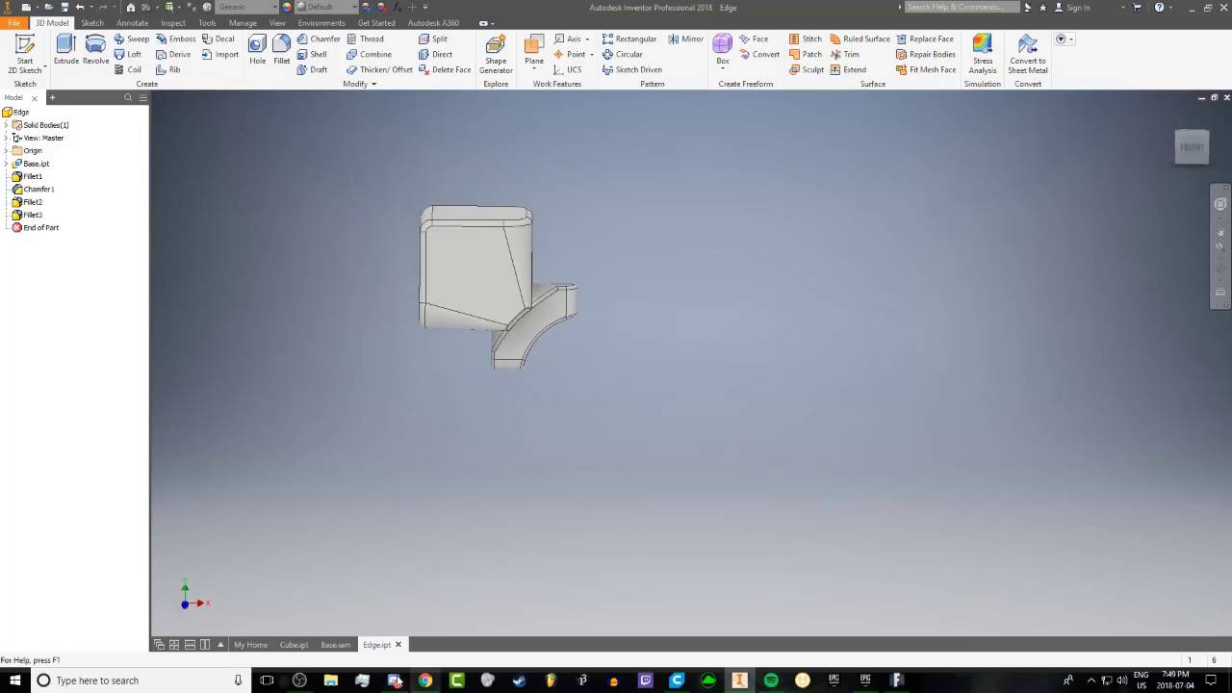
mouse_move(343, 652)
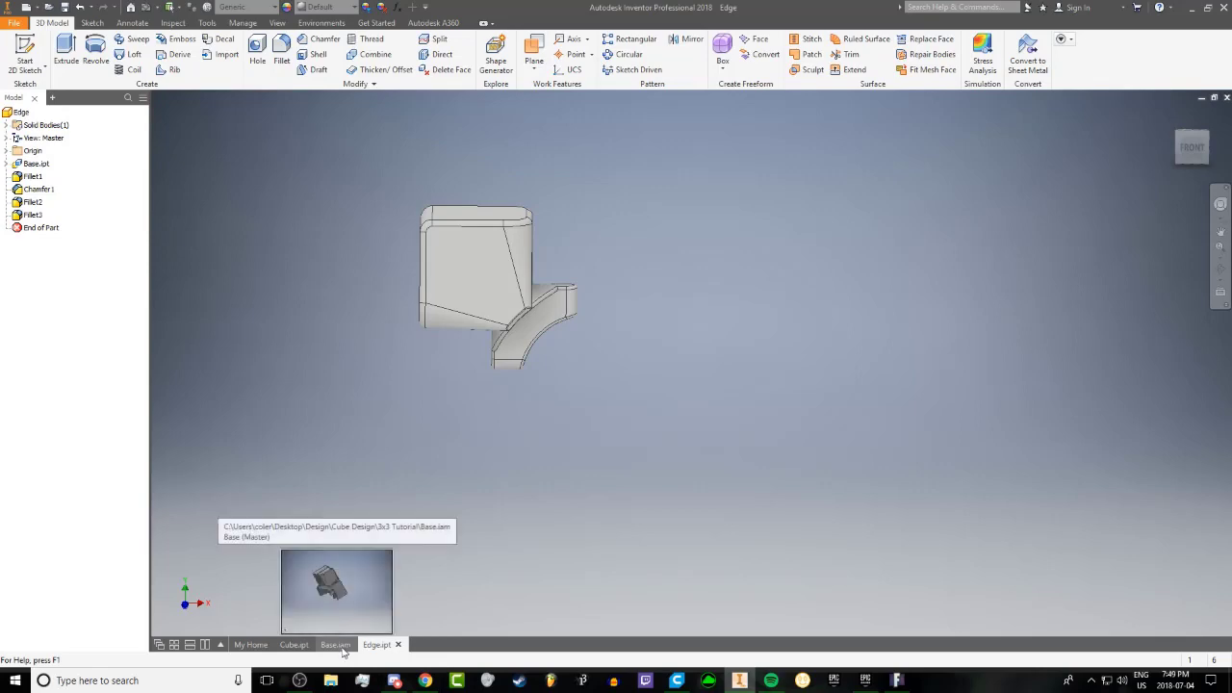
click(339, 645)
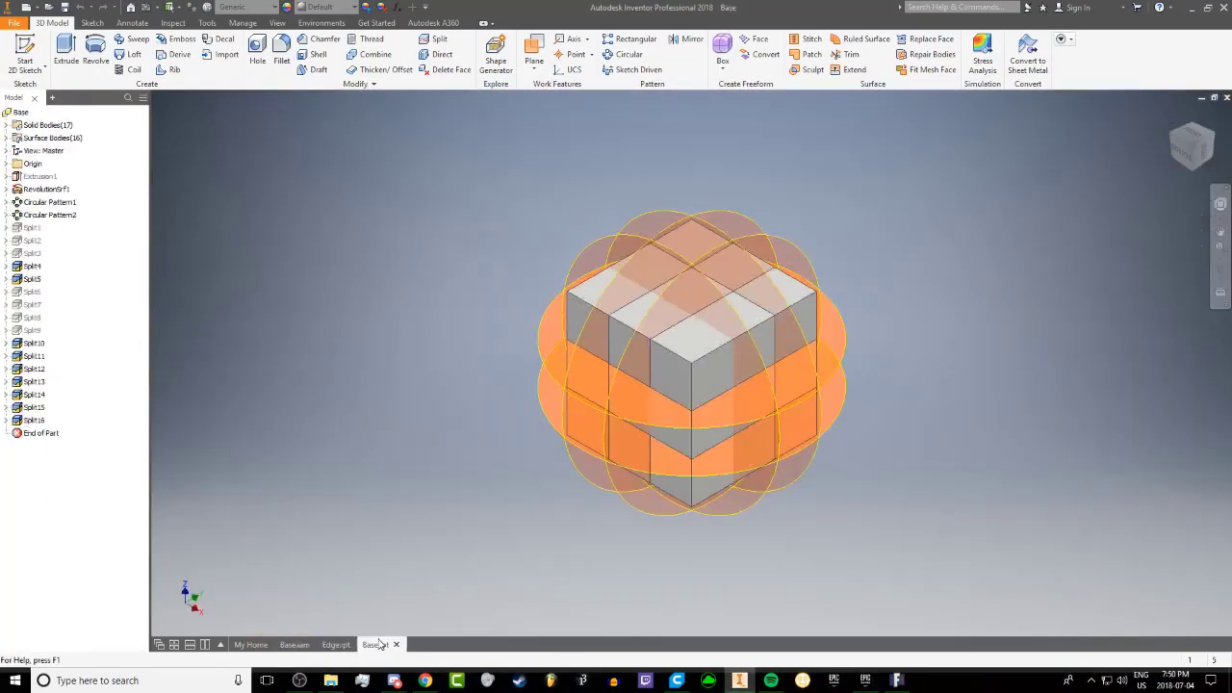
click(17, 177)
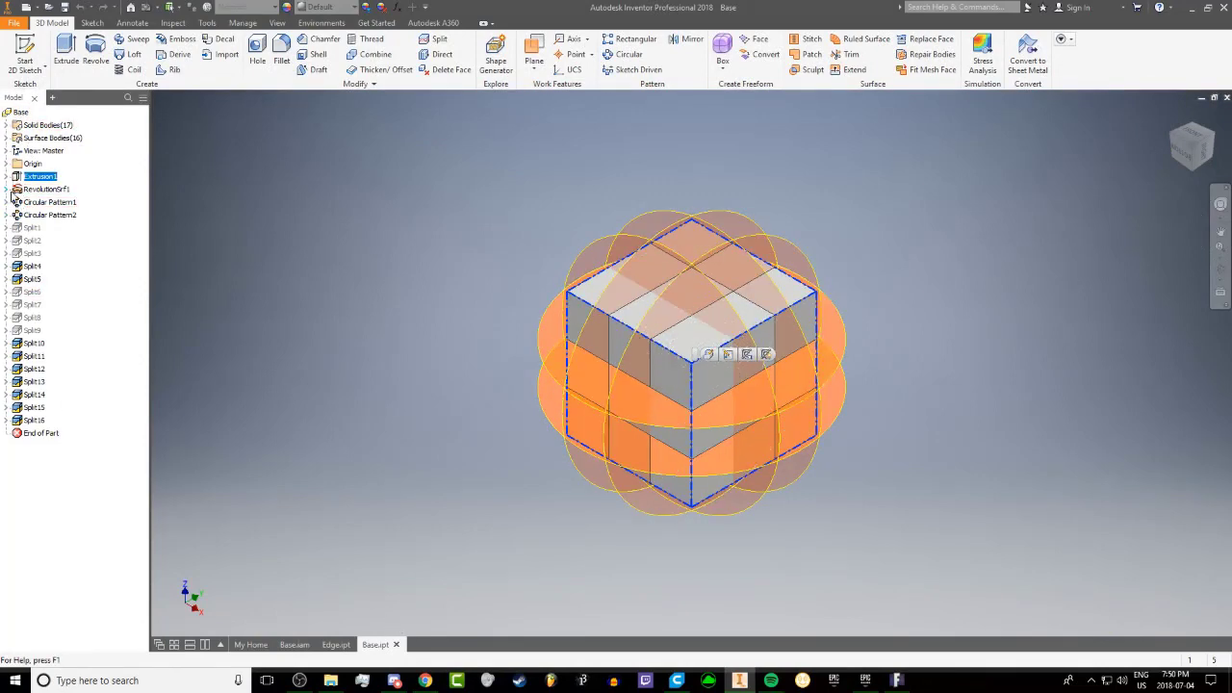
click(9, 190)
double_click(46, 202)
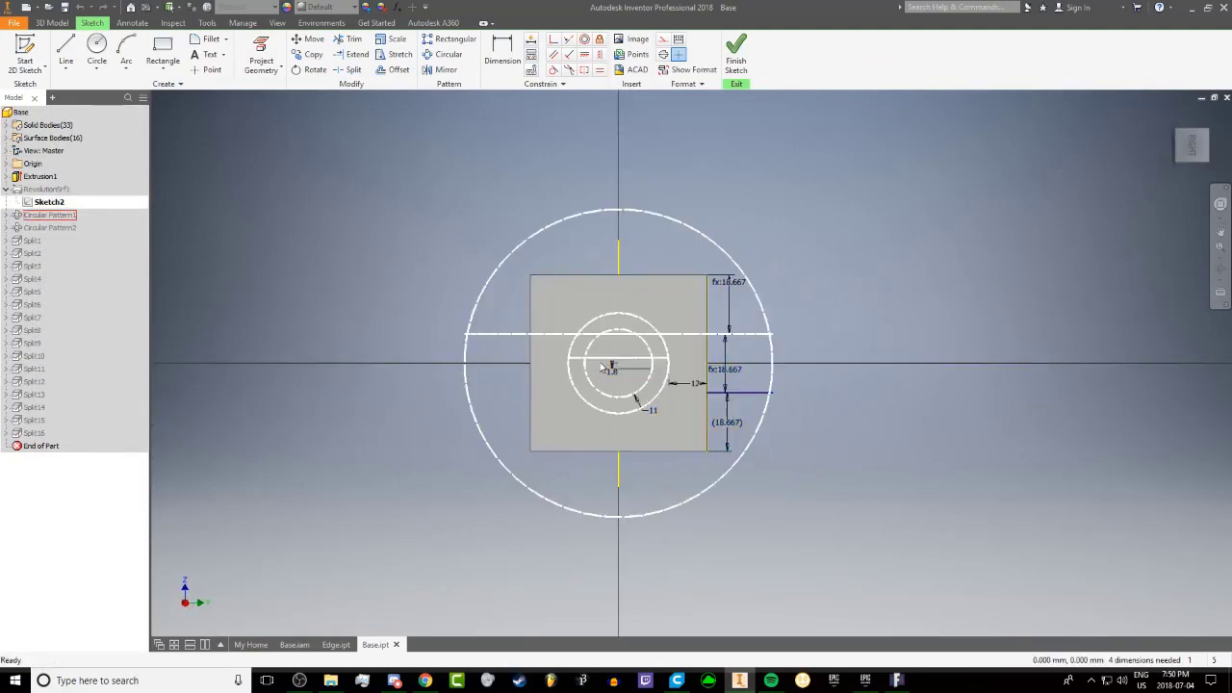
key(F7)
click(1203, 113)
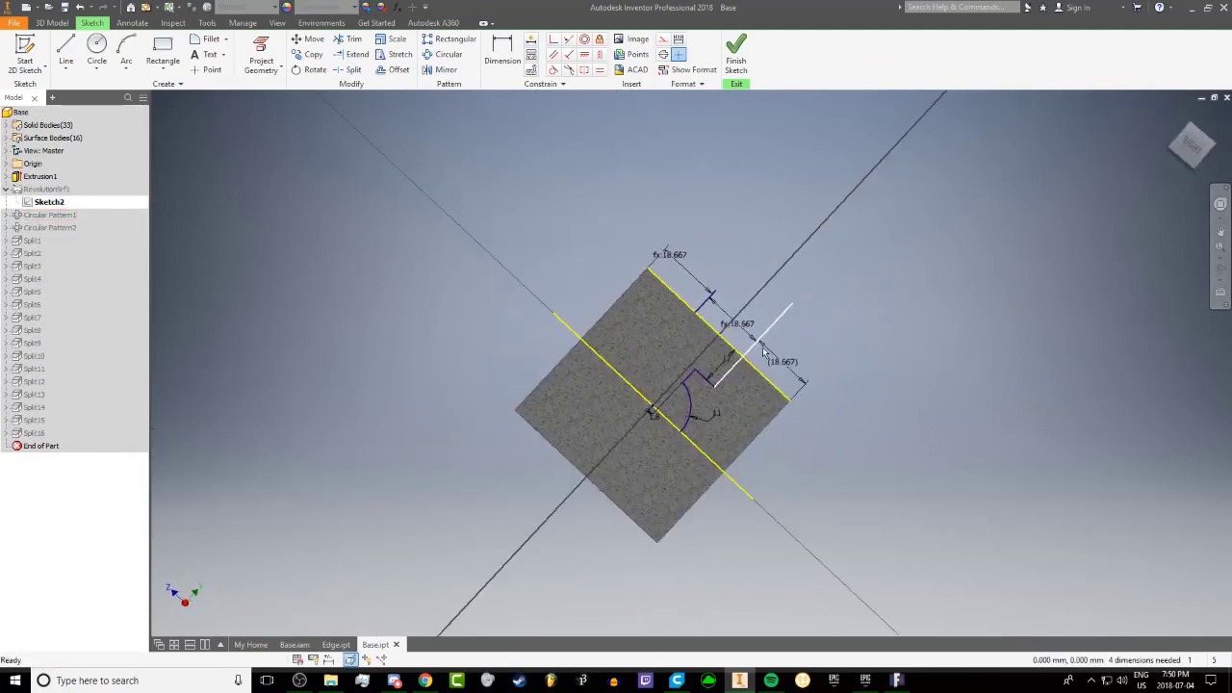
scroll(688, 366, up, 3)
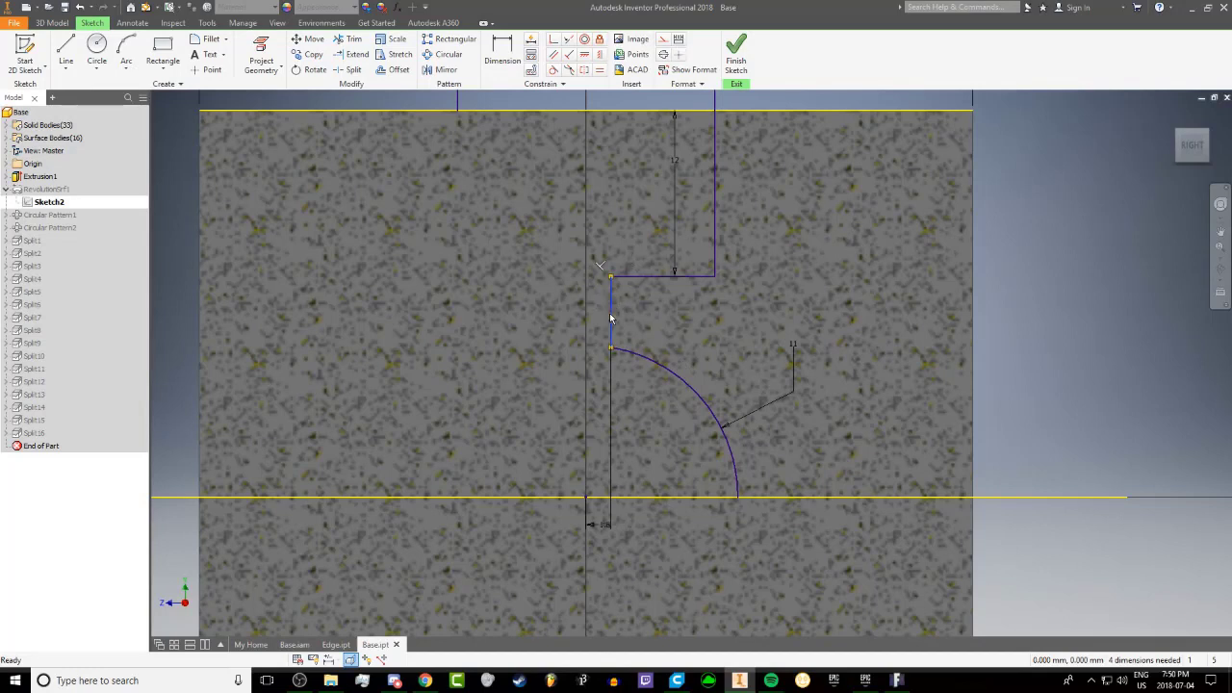
Detach the short vertical profile line from the 11 mm arc and shorten it so its lower end sits above the arc
drag(610, 308, 620, 343)
click(628, 354)
mouse_move(608, 353)
mouse_down()
mouse_move(622, 325)
mouse_move(594, 309)
mouse_up()
Try a short horizontal line from the lower end of the shortened vertical line, and undo it
key(l)
click(610, 308)
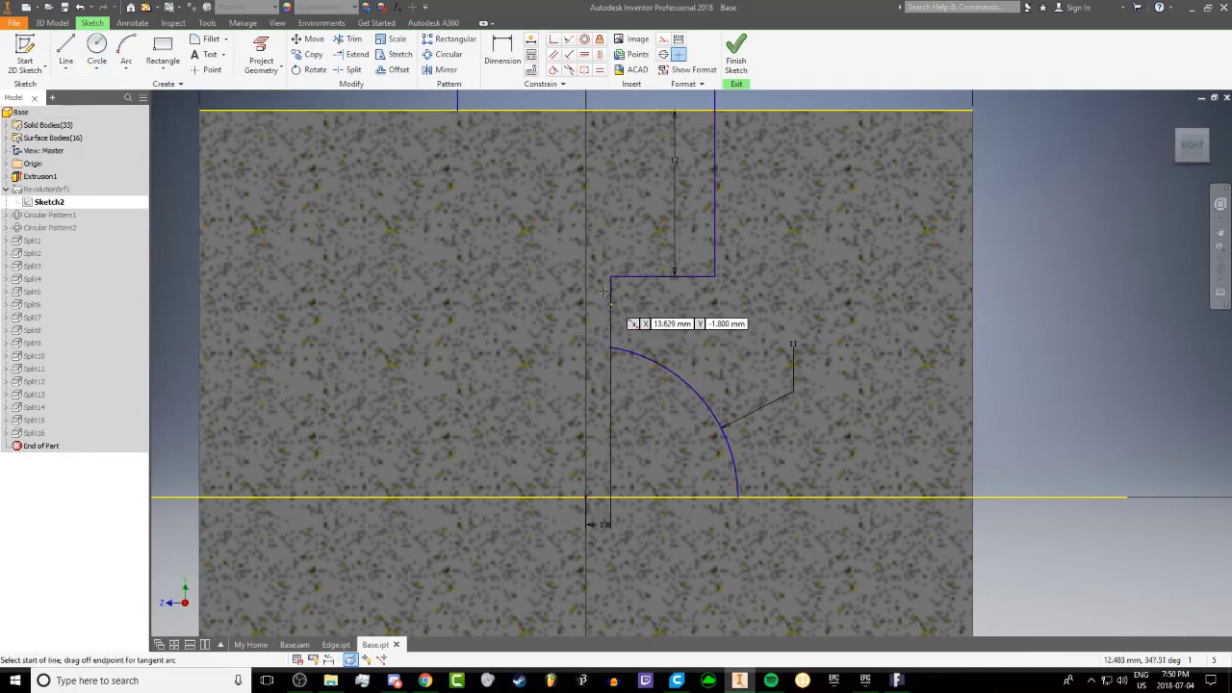
click(655, 308)
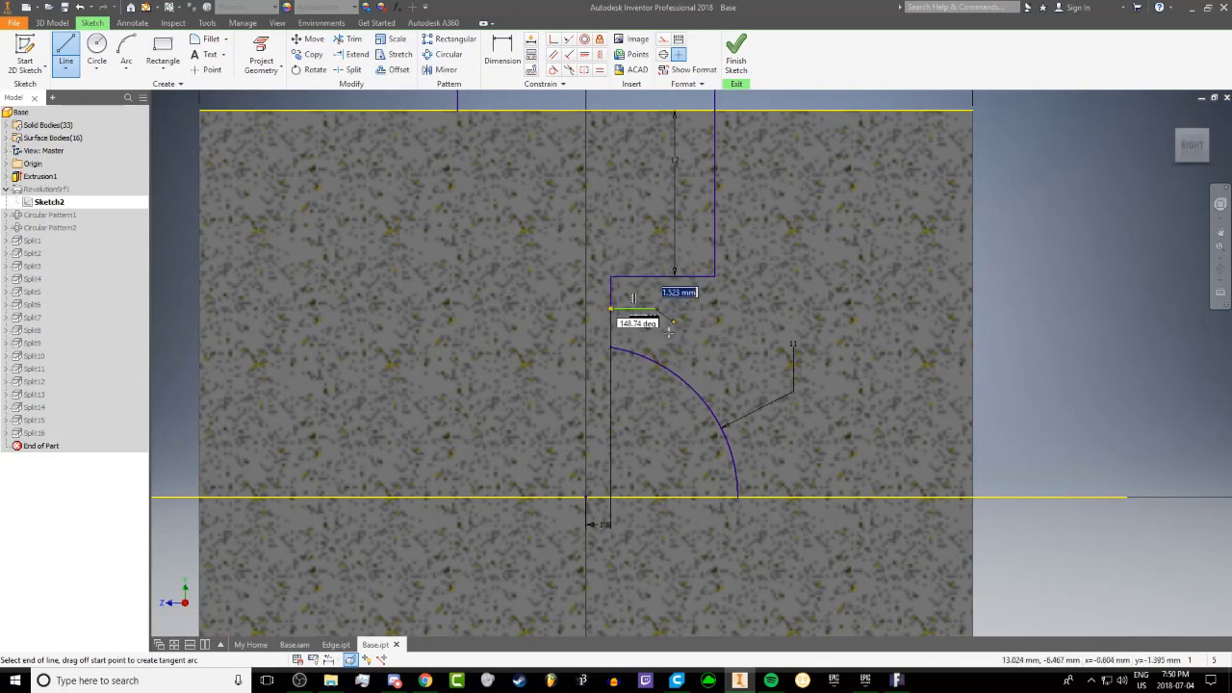
key(Escape)
key(Escape)
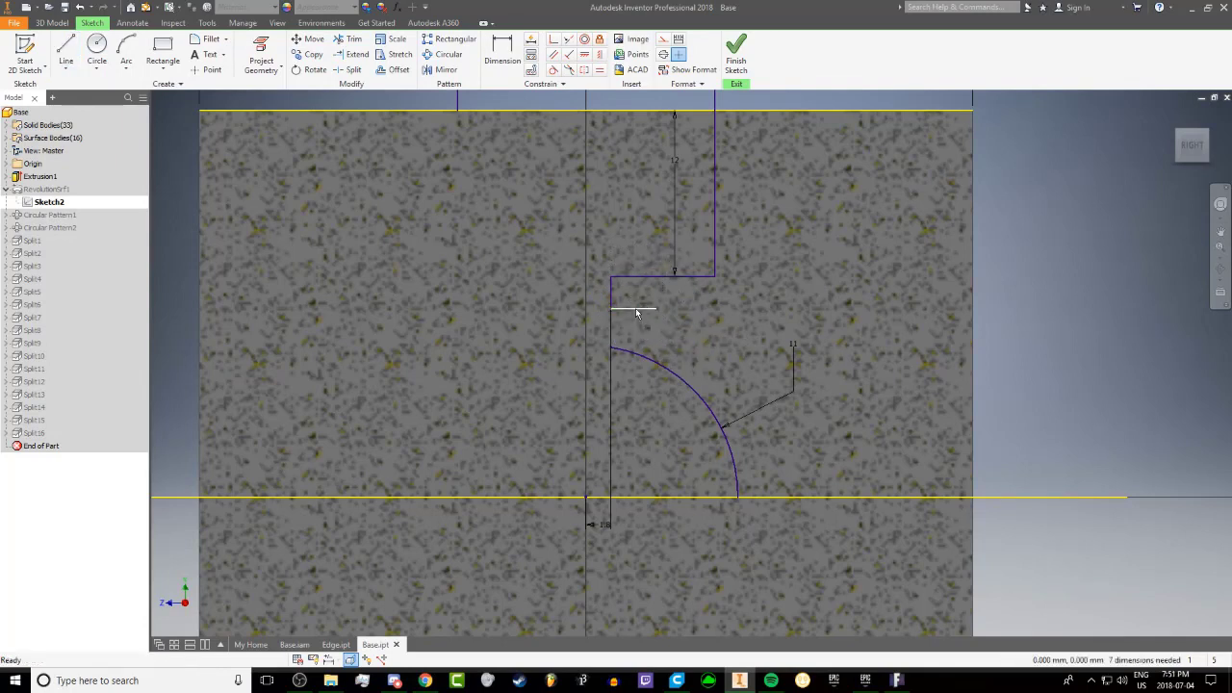
key(ctrl+z)
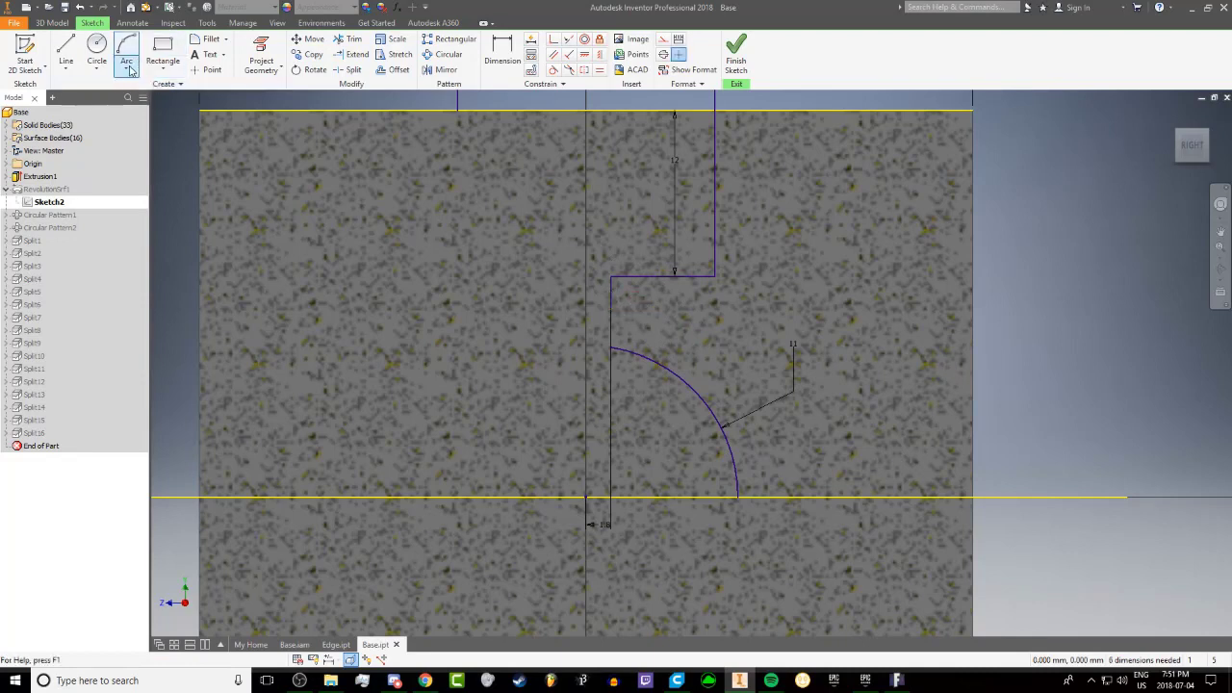
Draw a center-point arc about the origin, radius about 13.8 mm, starting at the shortened vertical line's lower end and spanning about 18 degrees
click(129, 68)
click(144, 144)
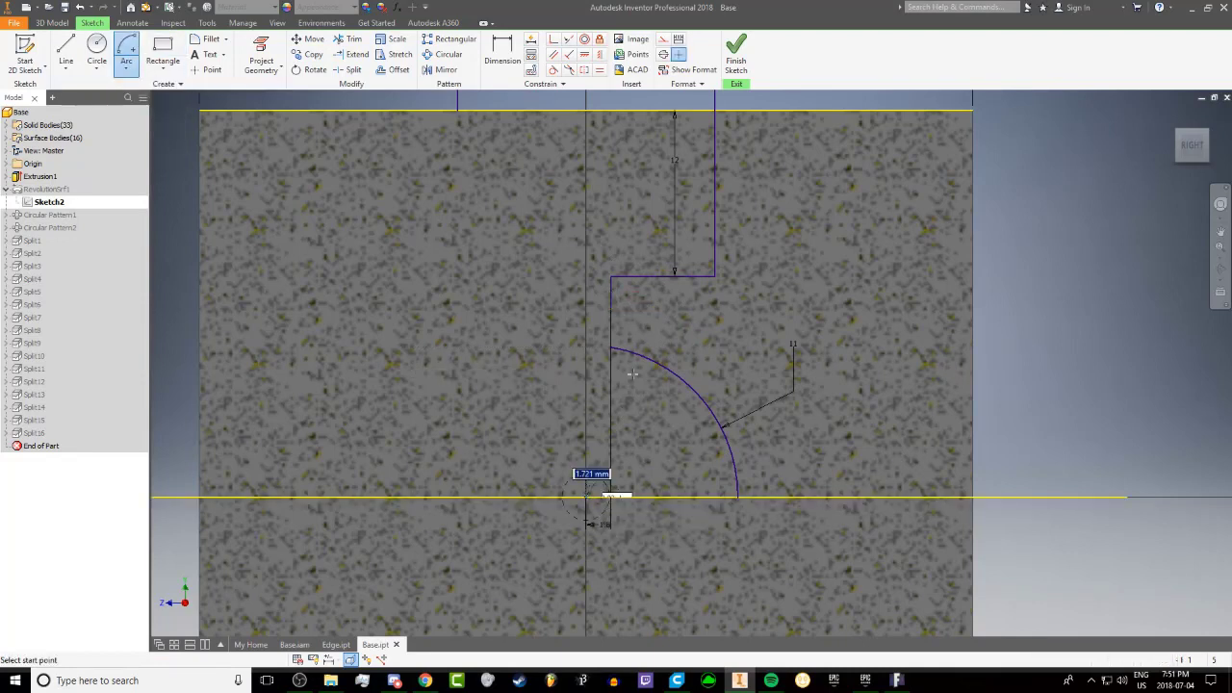
click(586, 497)
key(Escape)
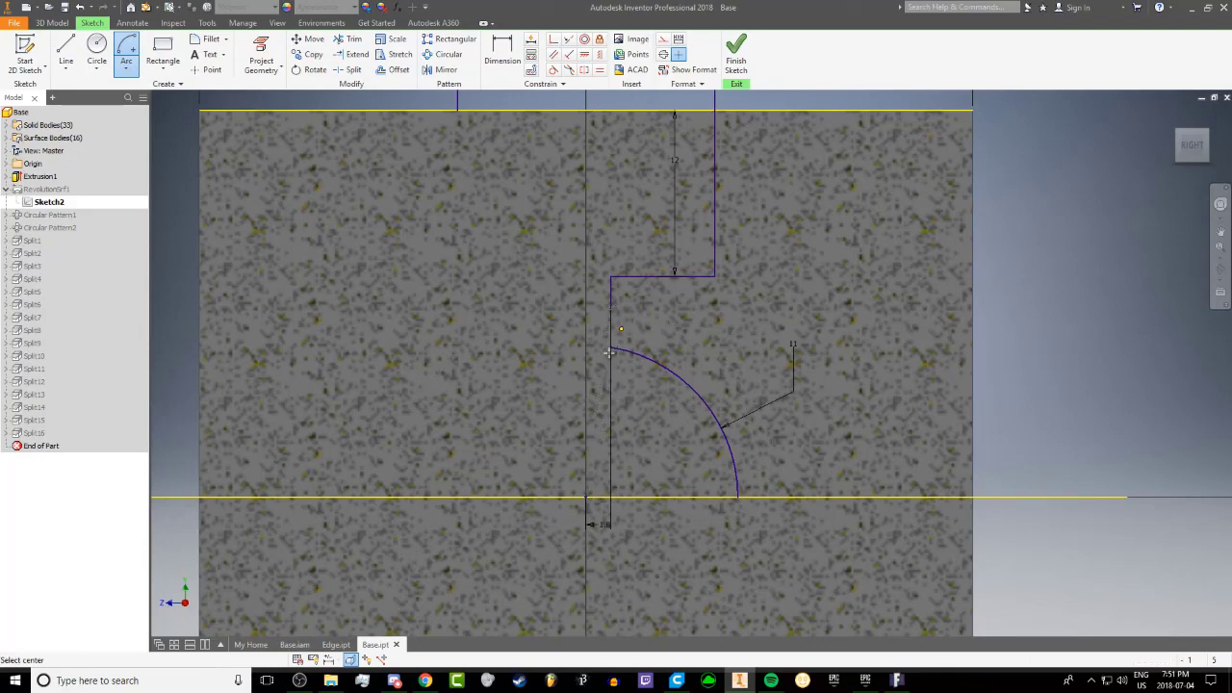
click(586, 497)
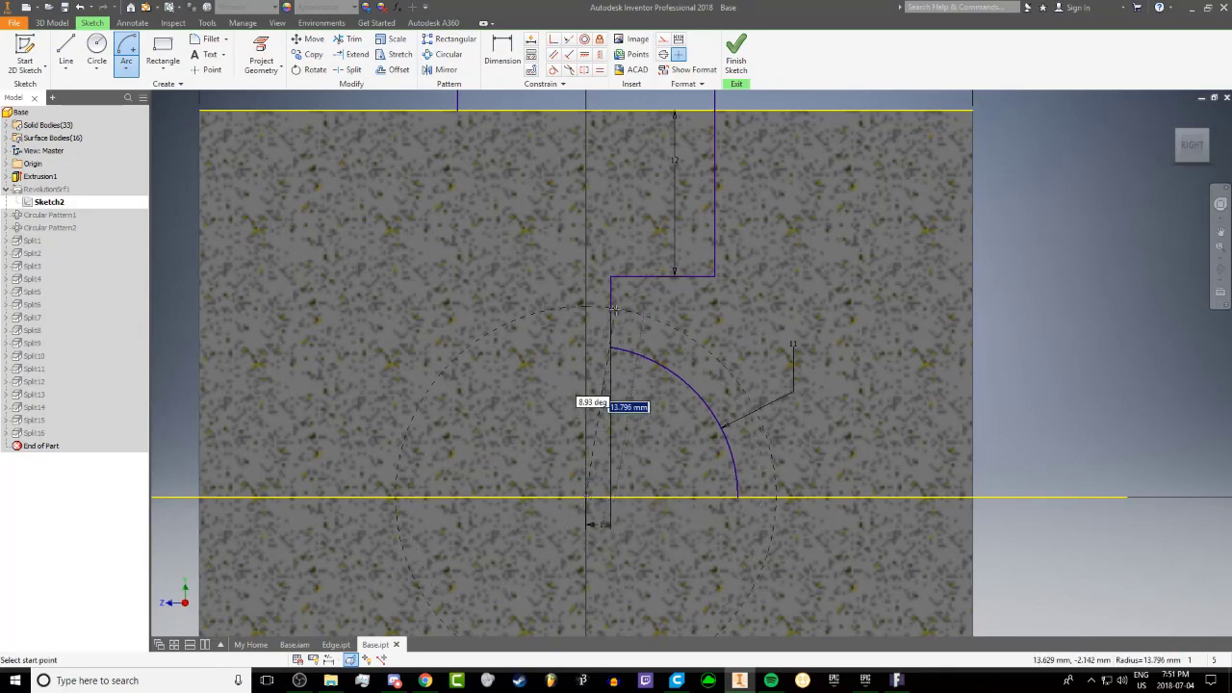
click(610, 309)
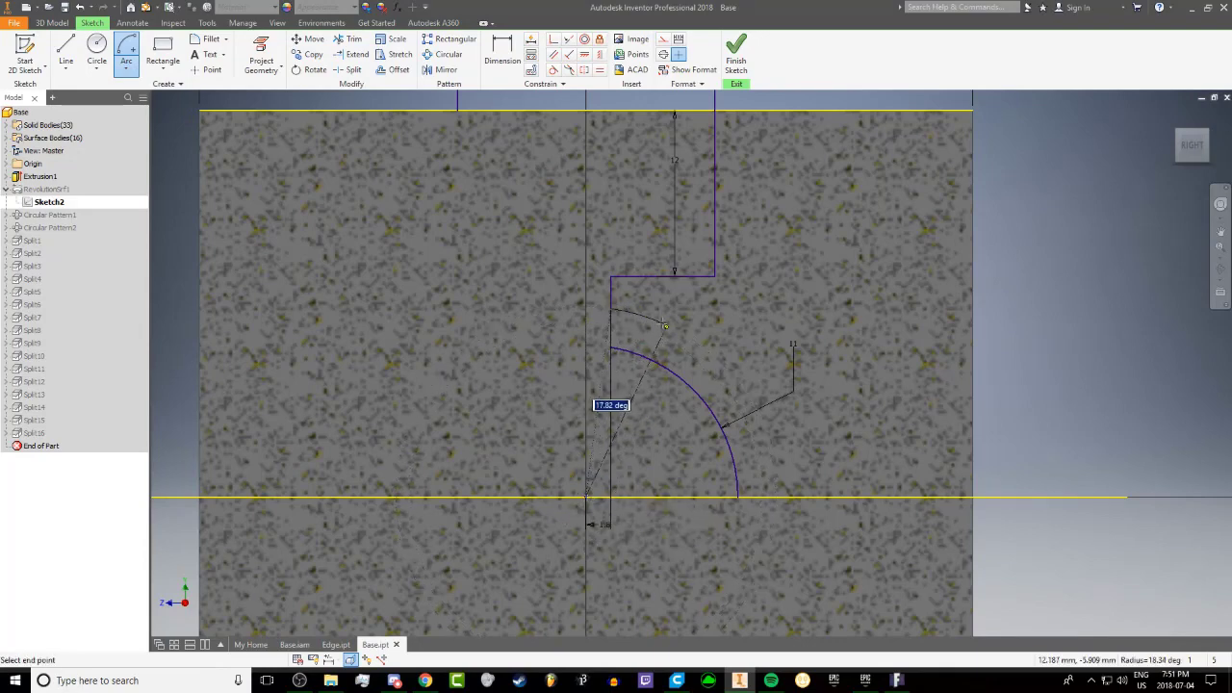
click(662, 322)
key(Escape)
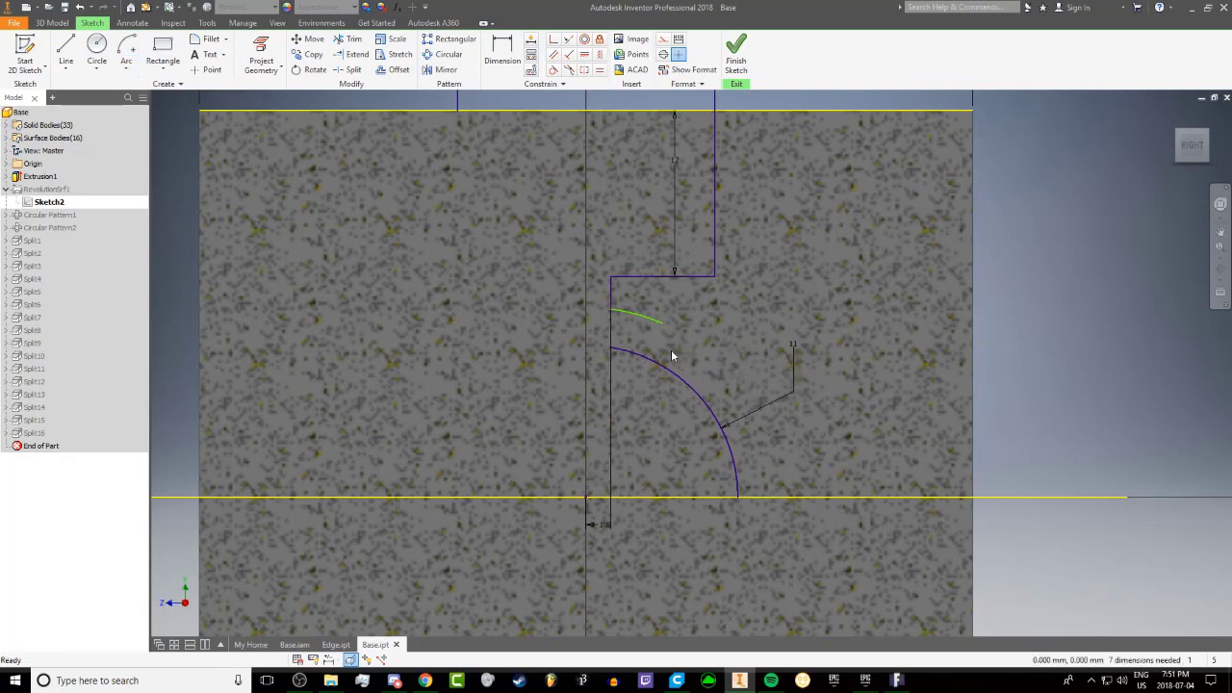
Draw a vertical line from the new arc's free end down to the 11 mm arc, and trim the 11 mm arc's portion inside that line
key(l)
click(662, 322)
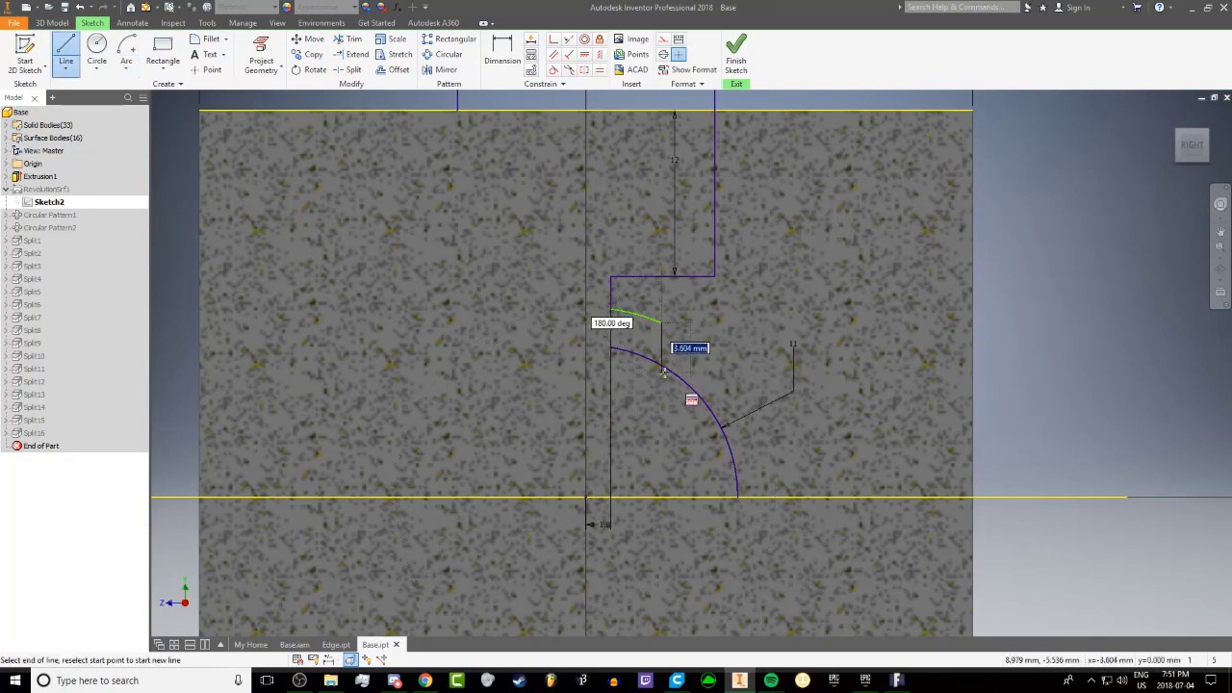
click(662, 365)
key(Escape)
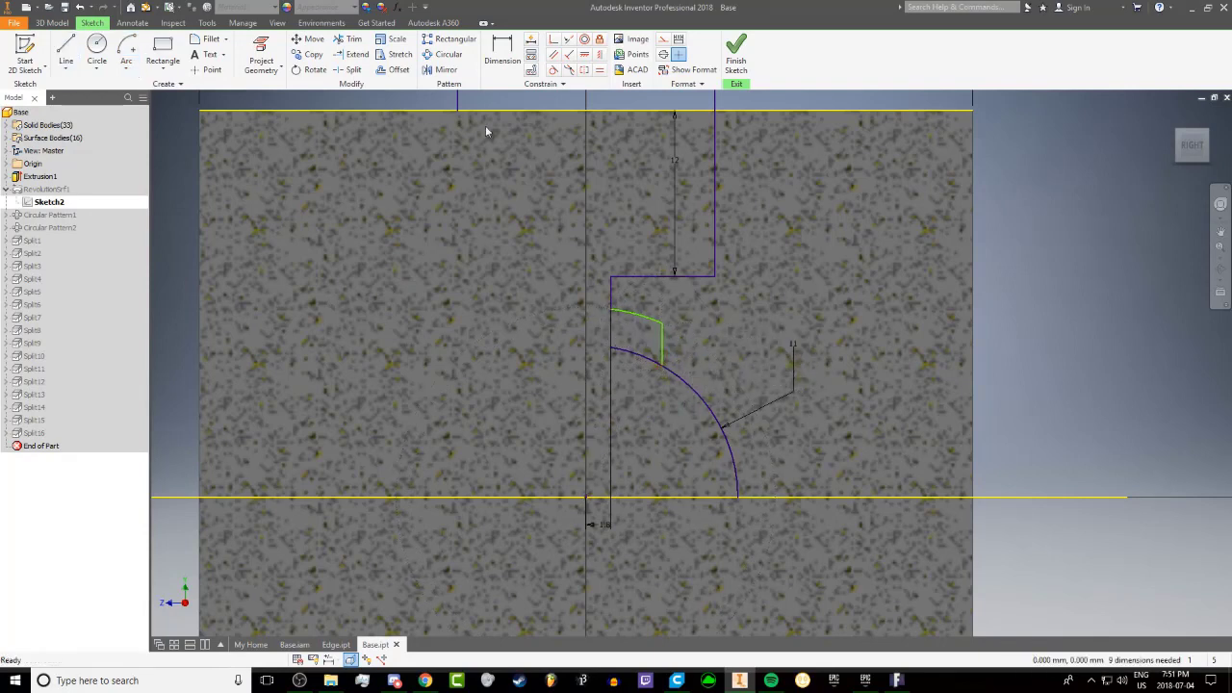
click(348, 39)
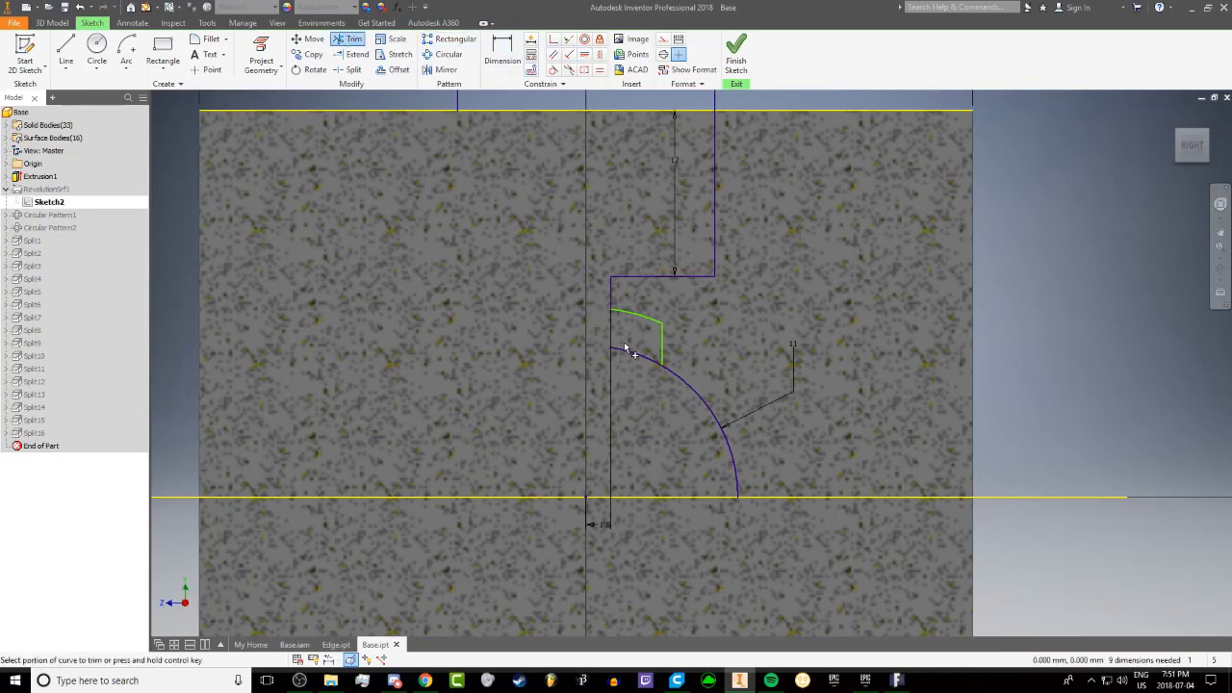
click(625, 354)
Dimension the short vertical line above the new arc at 3 mm
middle_drag(664, 265, 612, 257)
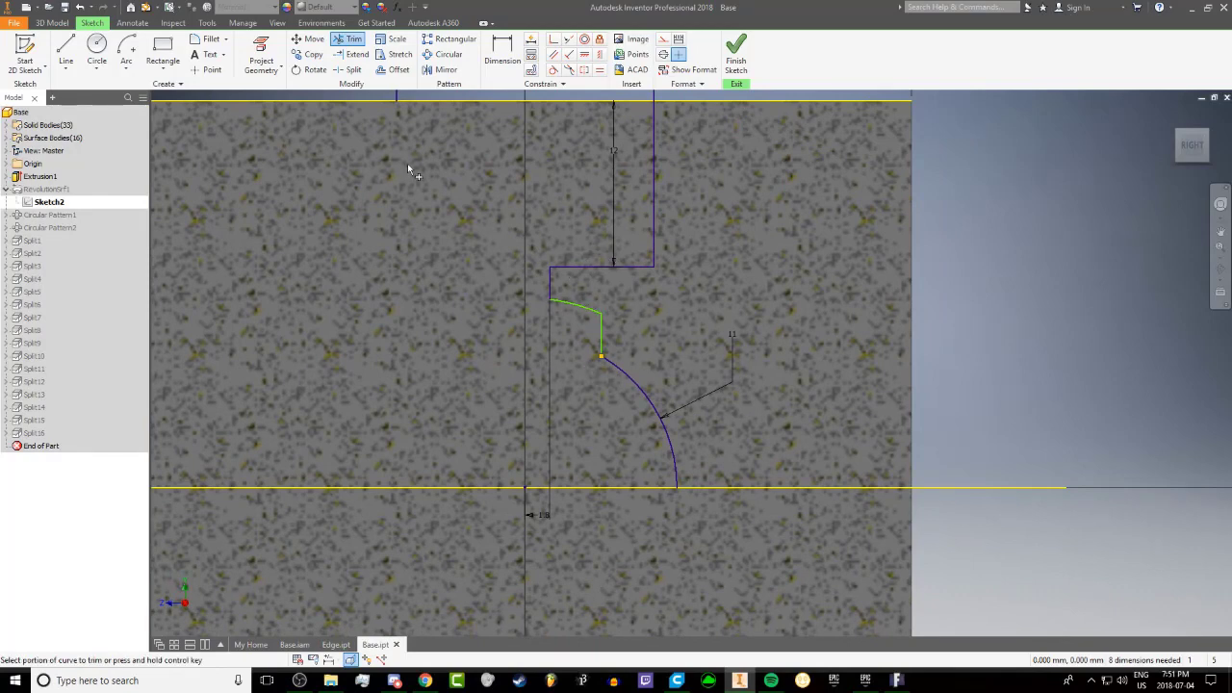
key(d)
click(550, 281)
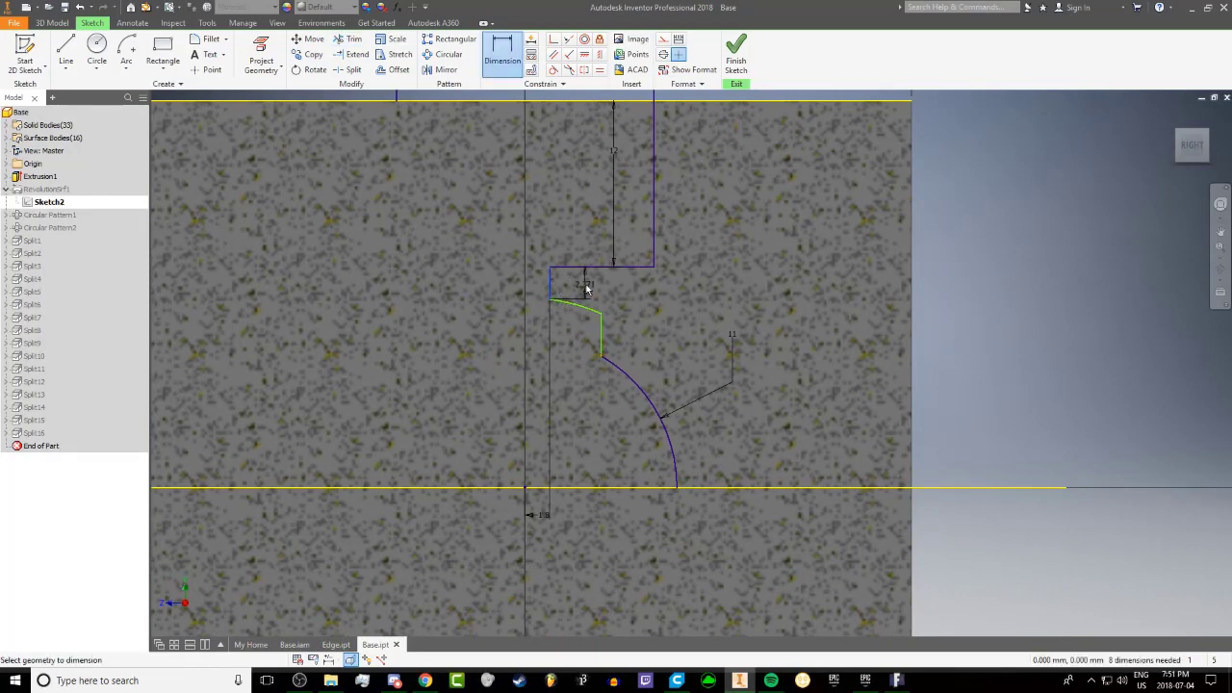
click(592, 292)
text(3)
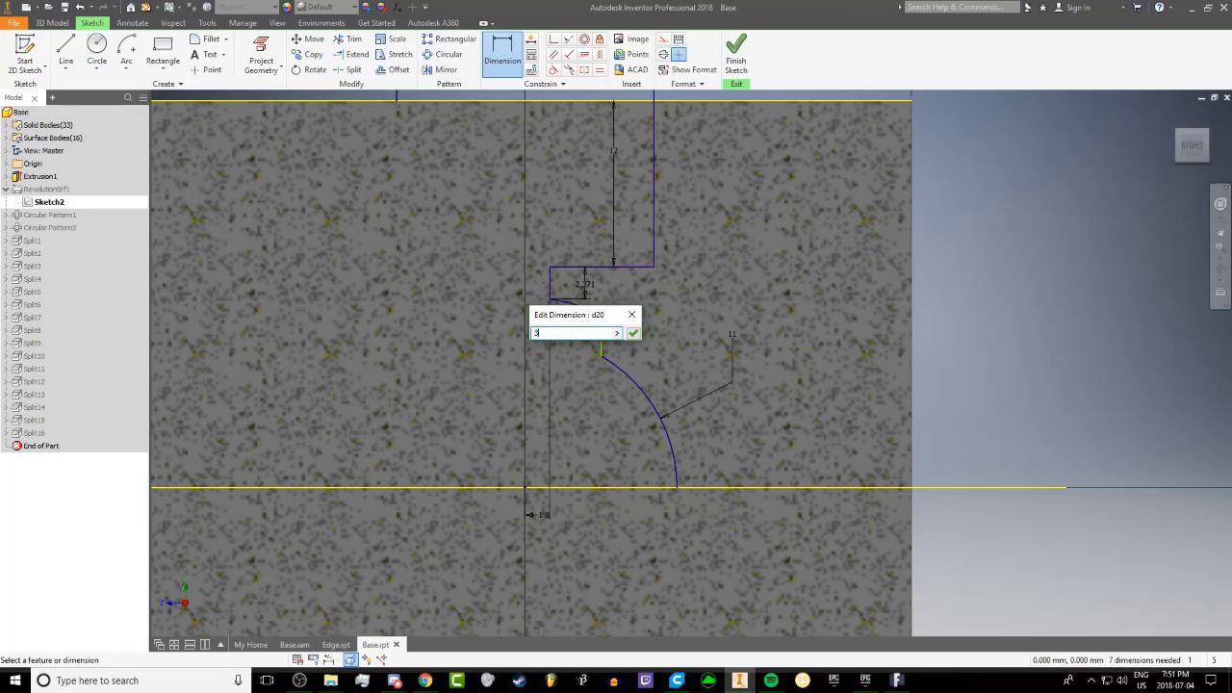
key(Return)
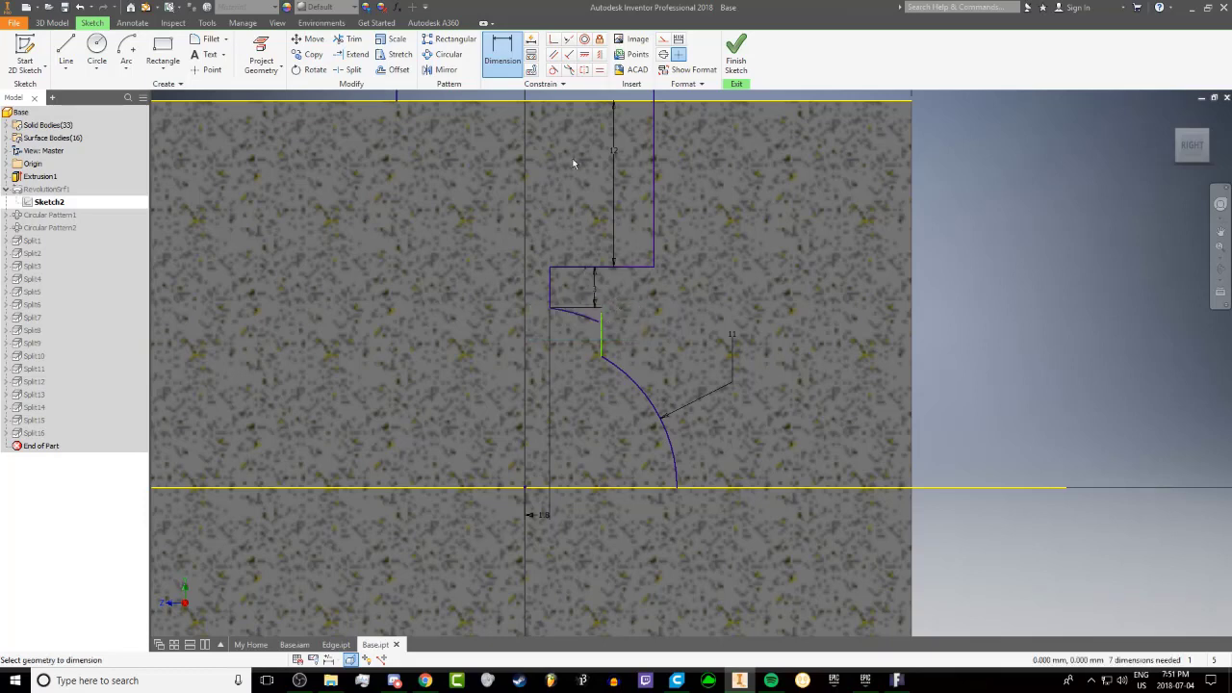
Rejoin the new arc's free end to the lower vertical line with a coincident constraint
click(553, 38)
click(602, 319)
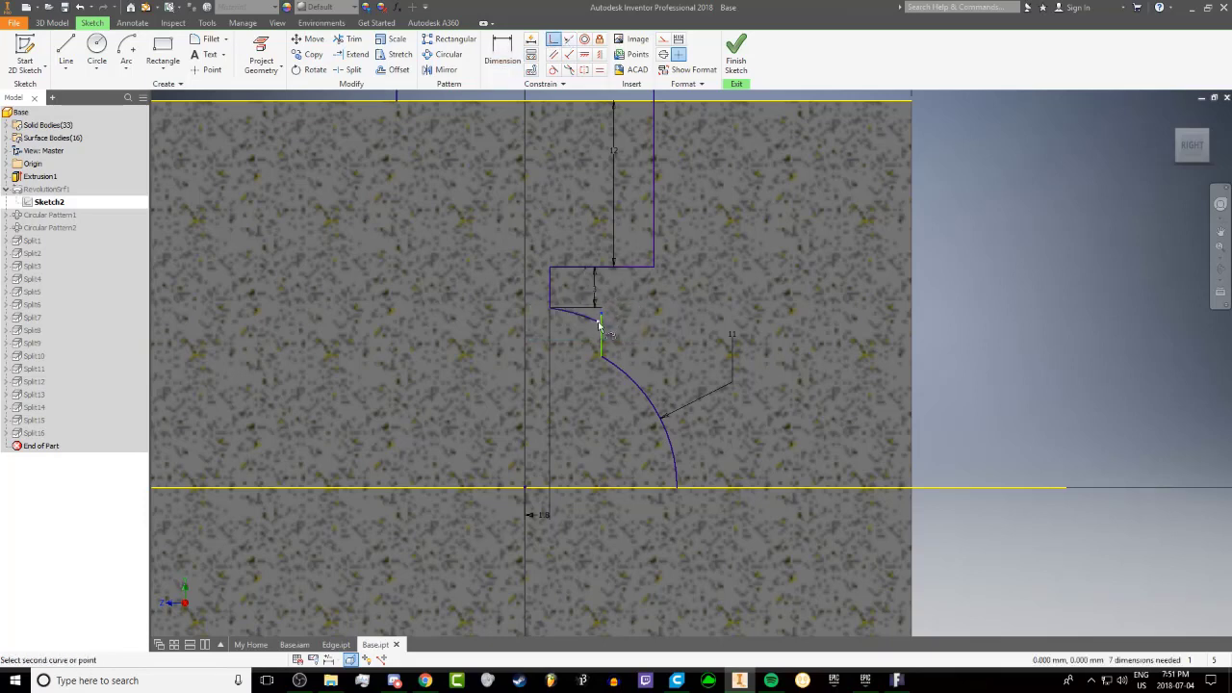
click(602, 342)
key(Escape)
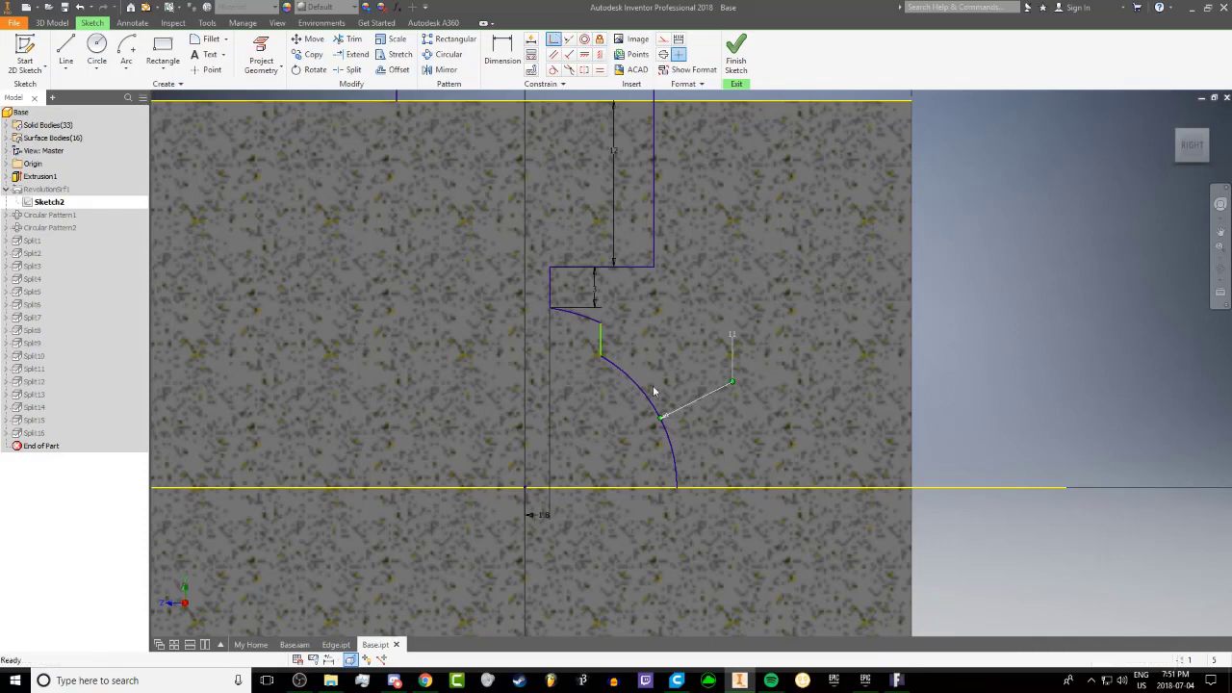
Dimension the horizontal distance between the upper and lower short vertical lines at 4 mm
click(501, 48)
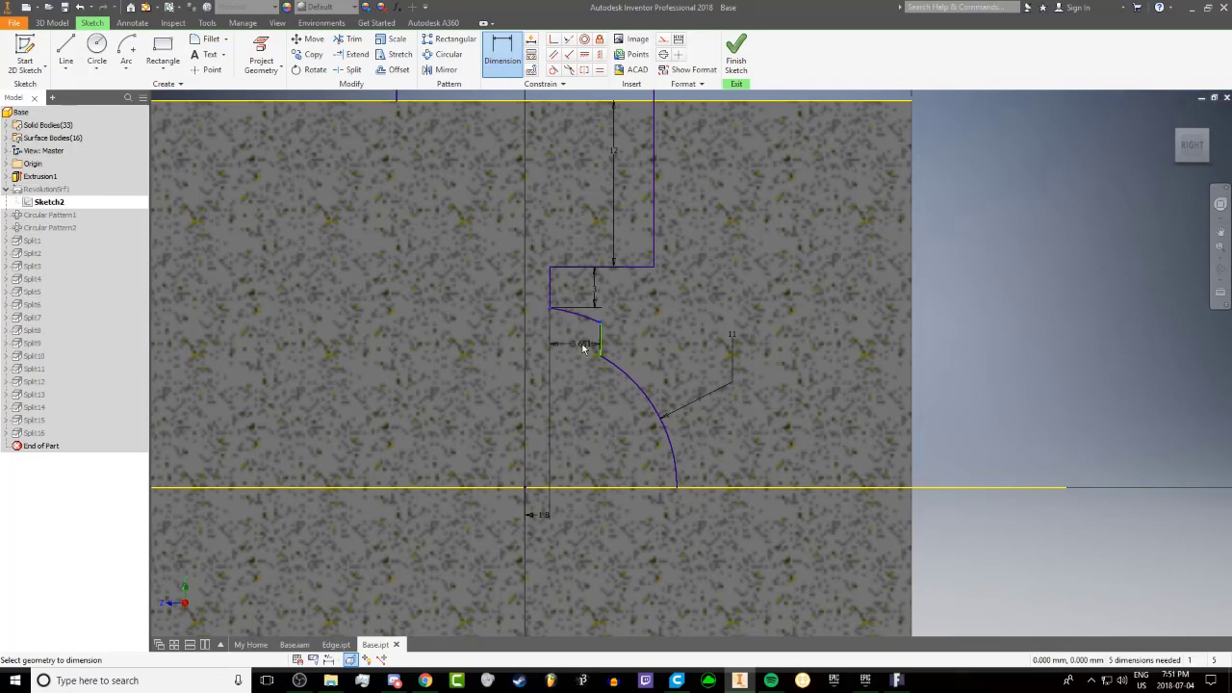
click(578, 343)
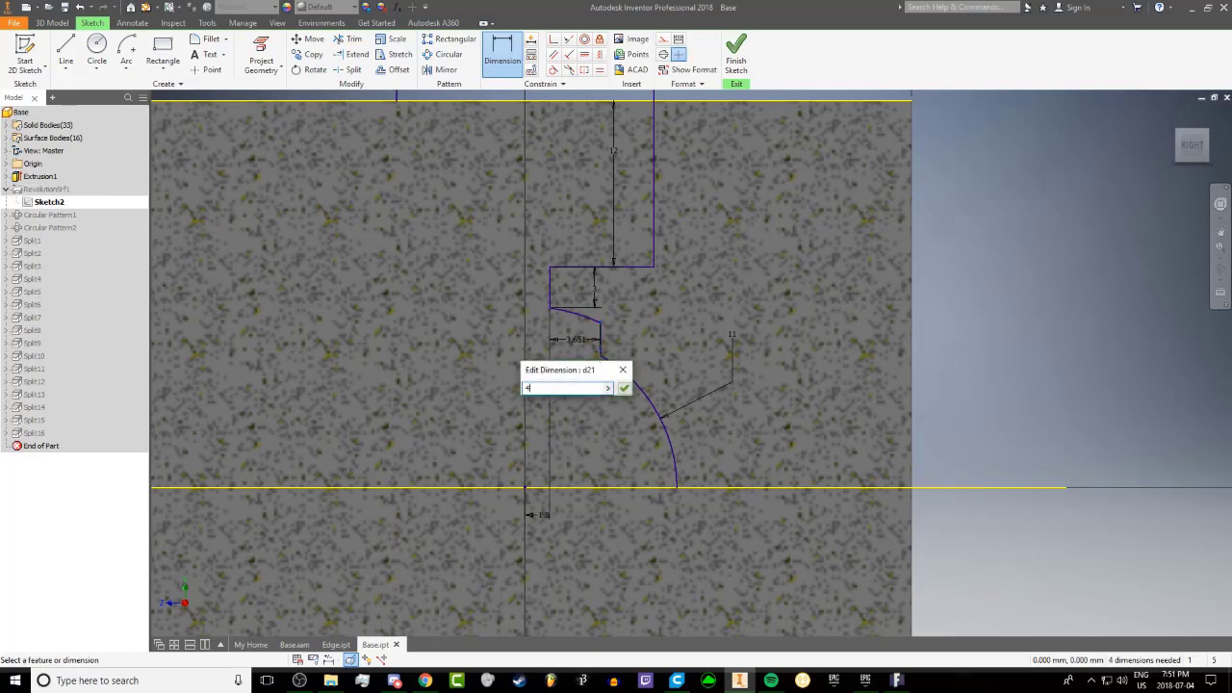
key(Return)
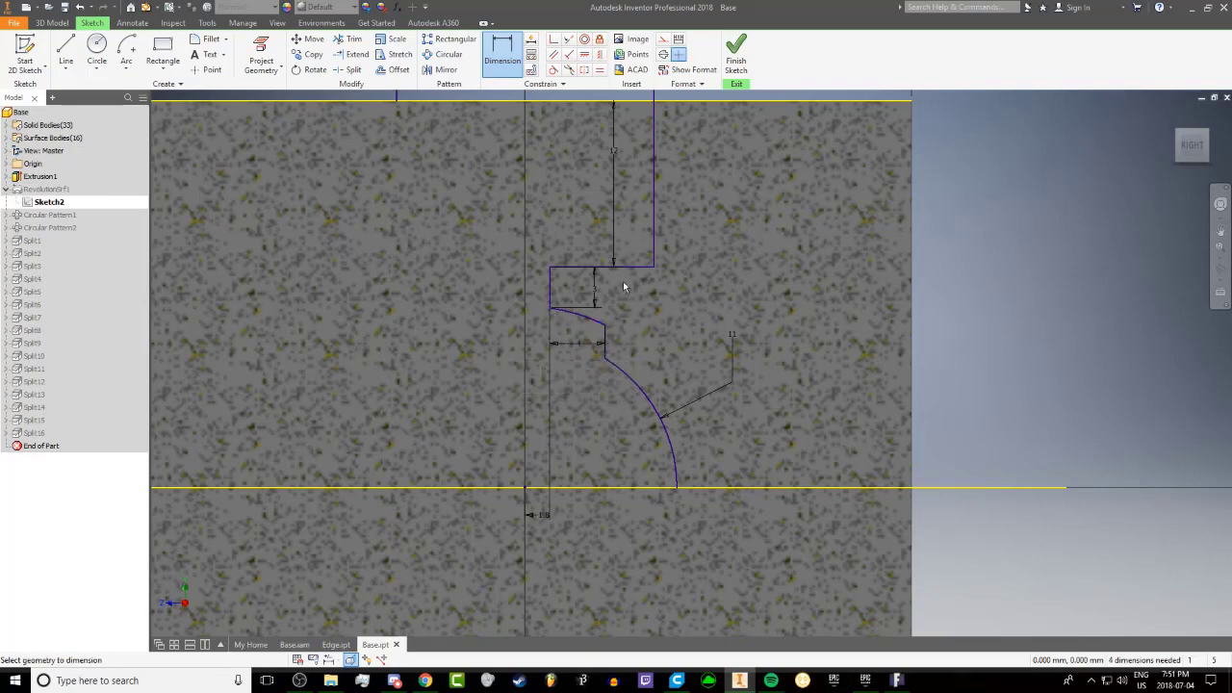
key(Escape)
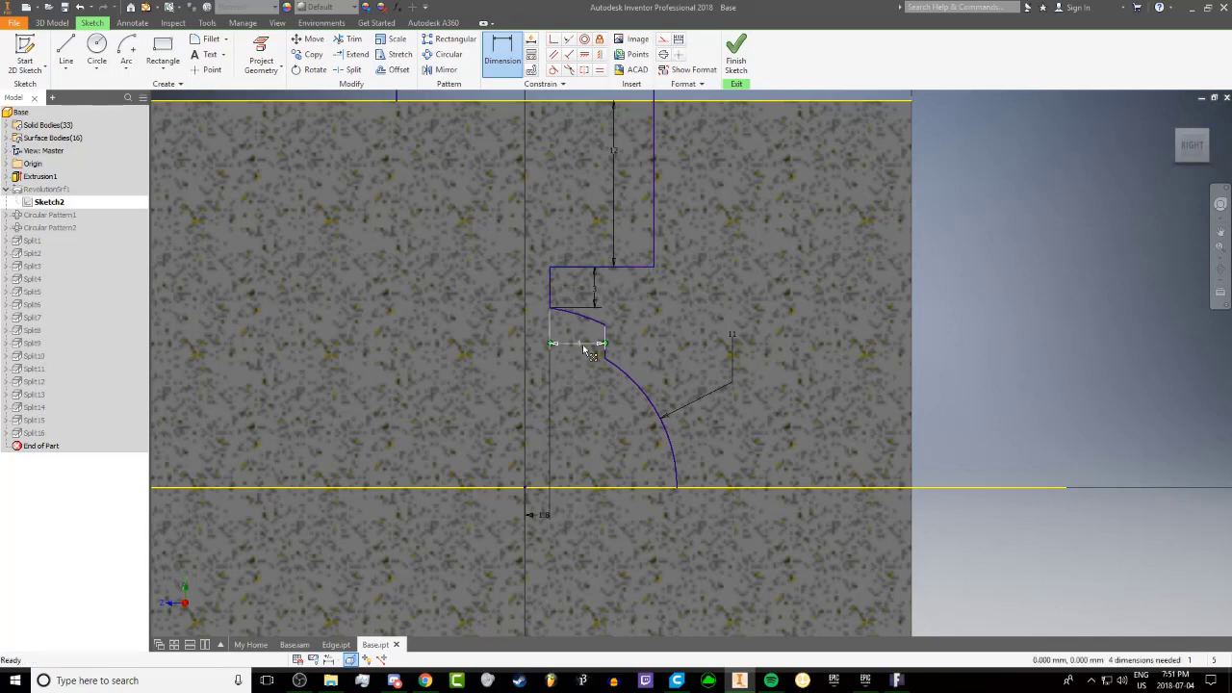
Set the horizontal distance between the two short vertical lines to 5 mm and the upper line's length to 3.5 mm
double_click(580, 344)
text(5mm)
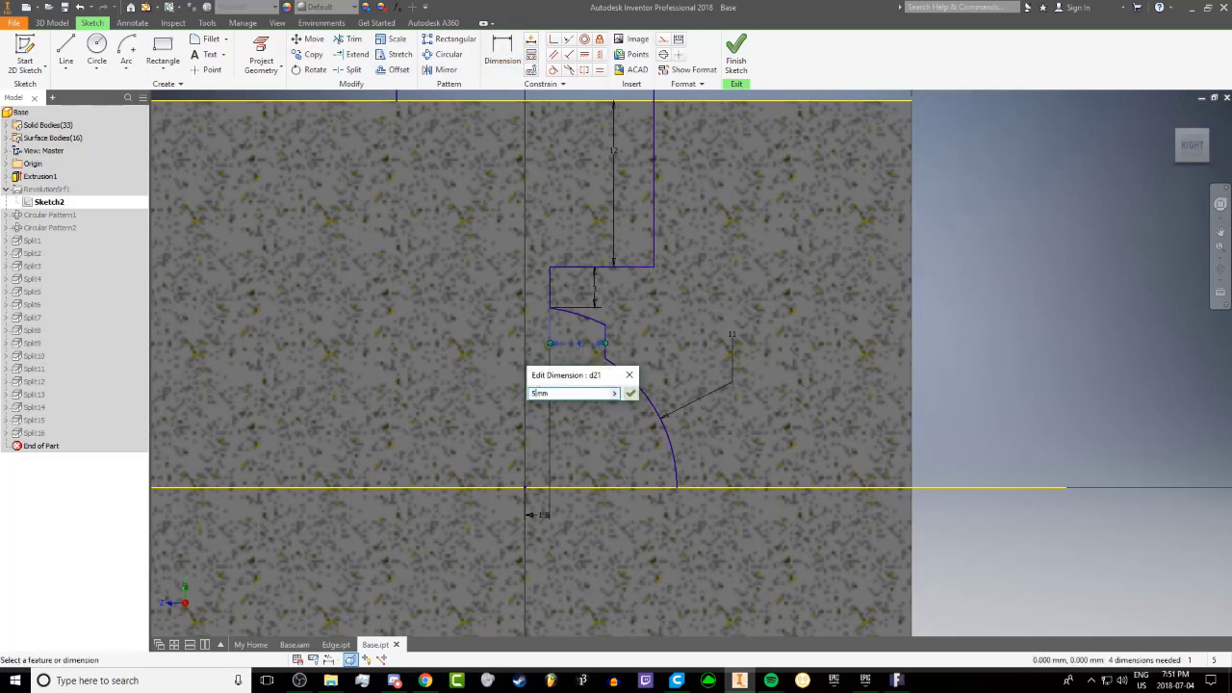
key(Return)
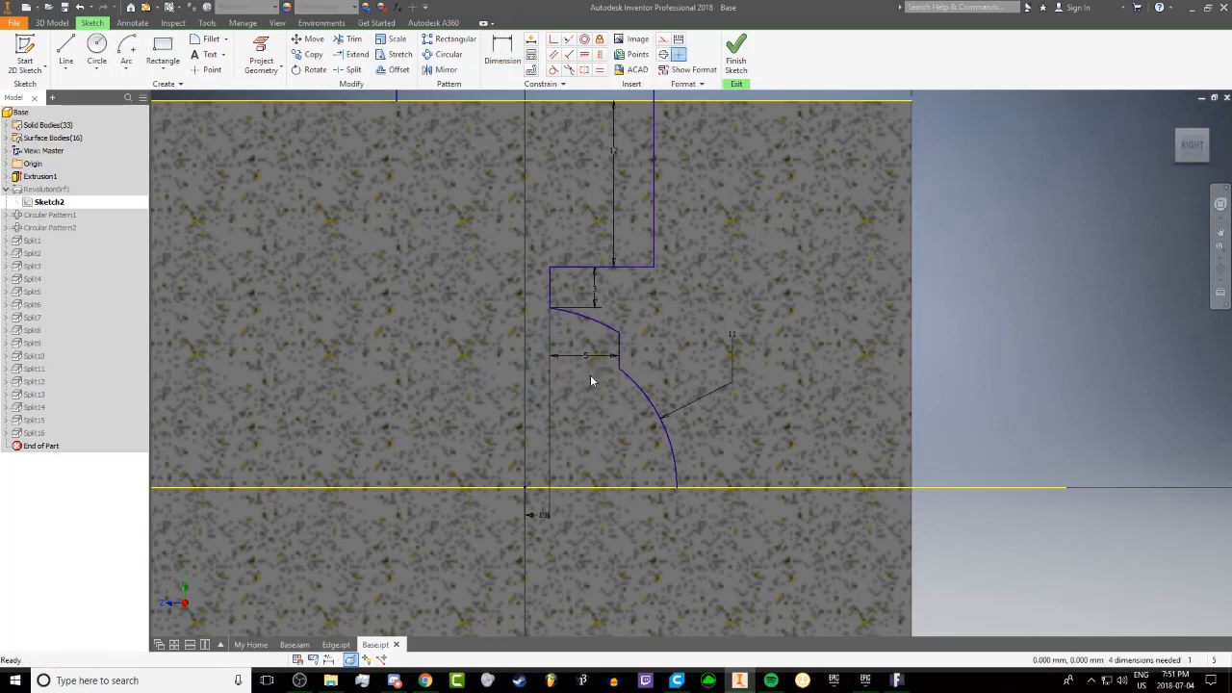
double_click(595, 289)
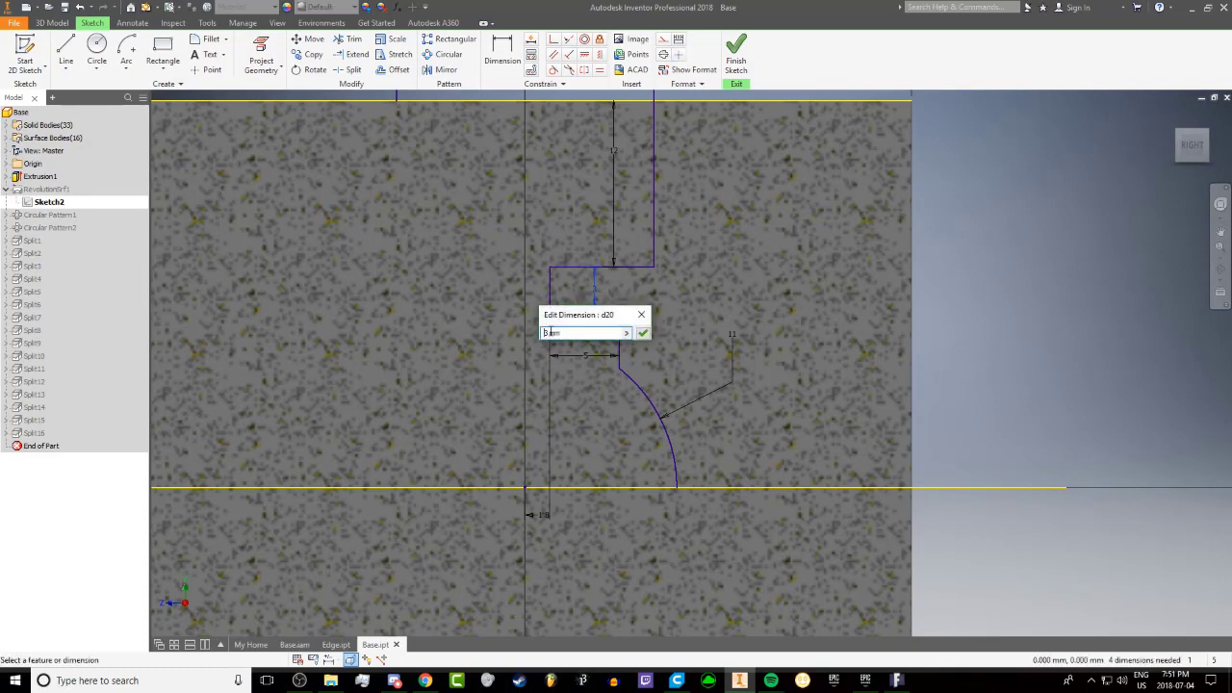
text(.5)
key(Return)
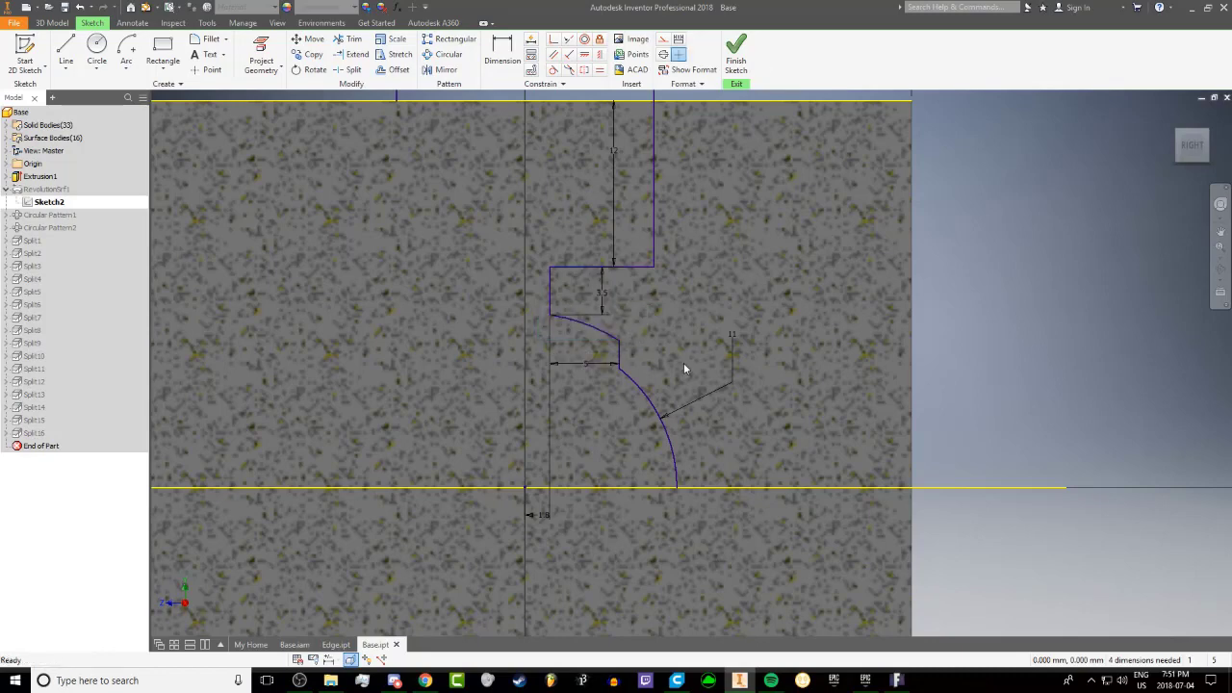
Make the 11 mm arc's lower end coincident with the horizontal axis line and finish the sketch
click(736, 53)
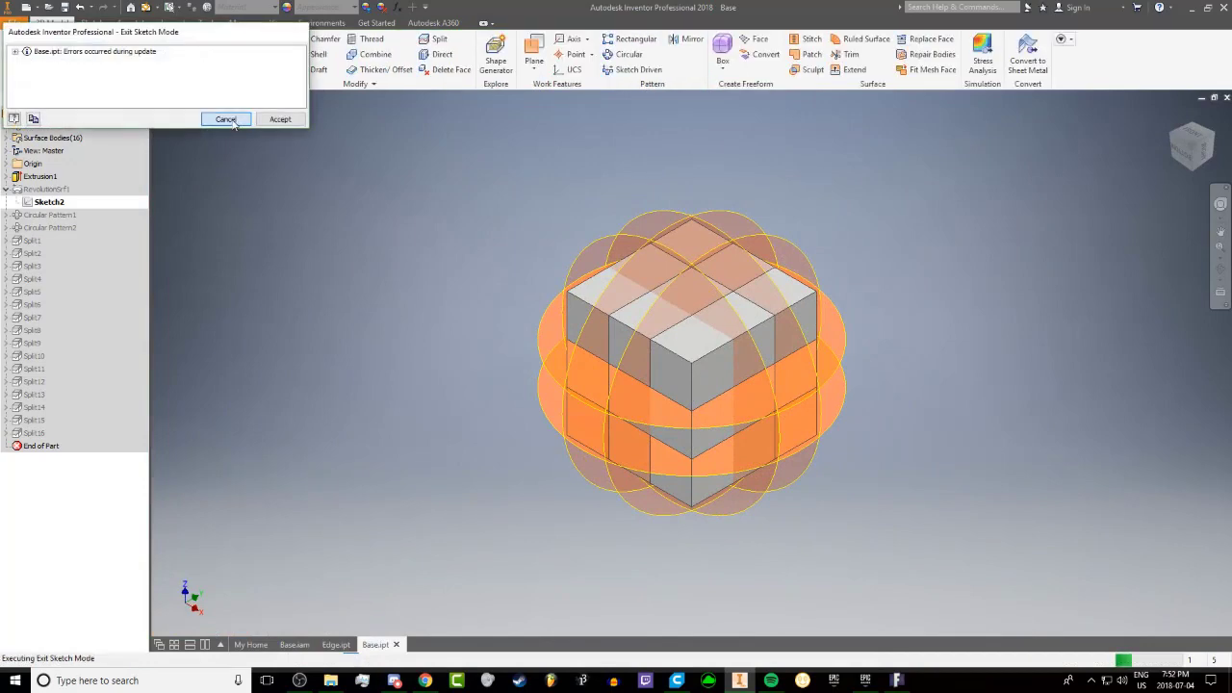
click(229, 119)
mouse_move(782, 329)
shift+middle_down()
mouse_move(616, 253)
mouse_move(719, 278)
shift+middle_up()
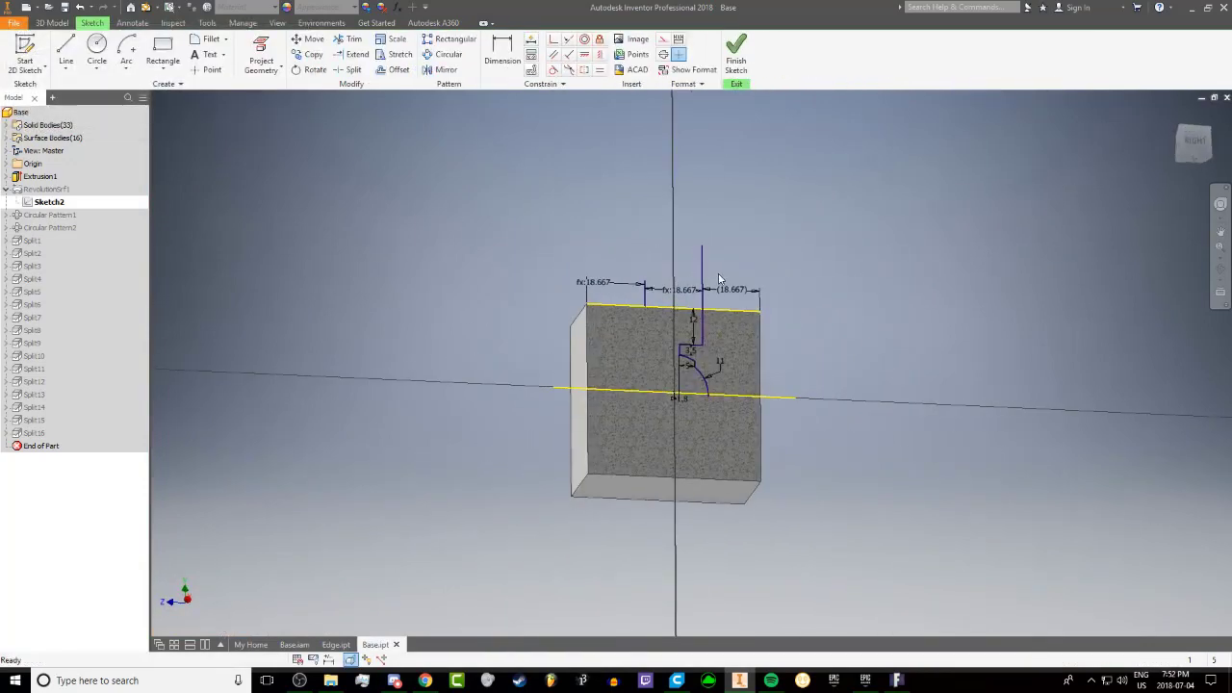
click(552, 40)
scroll(701, 396, down, 4)
drag(726, 398, 723, 390)
click(735, 58)
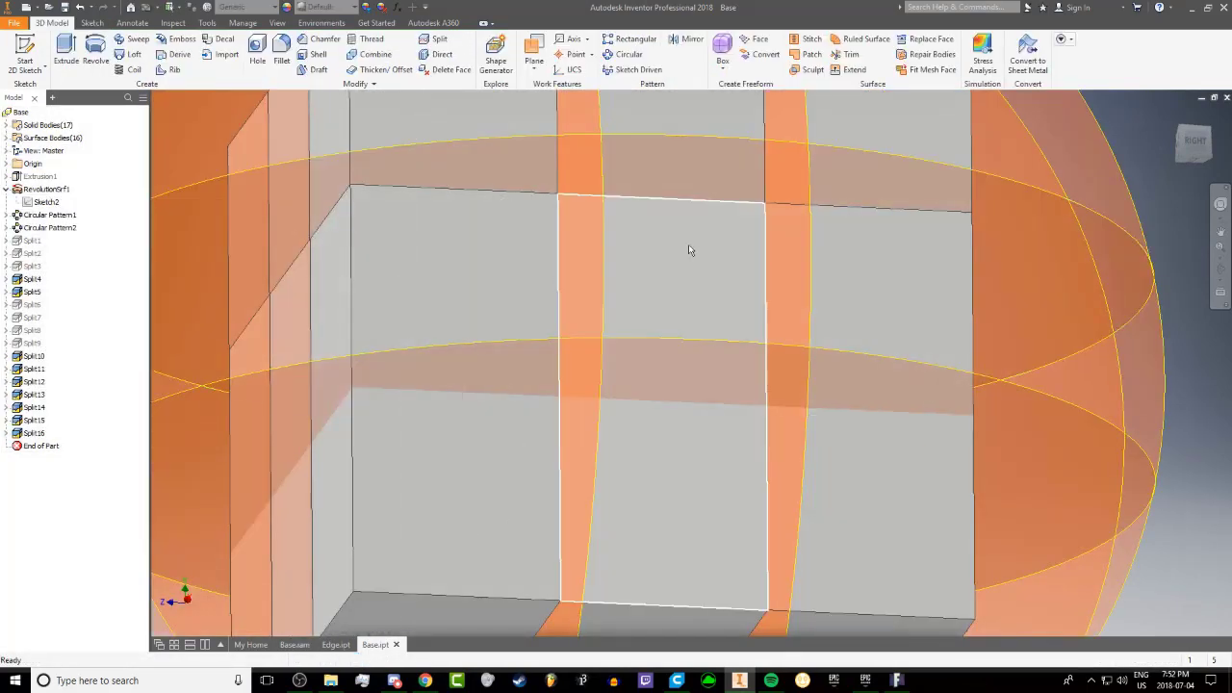
Switch to Base.iam, update the assembly and inspect the reworked foot of the Edge piece against its neighbours
scroll(690, 250, up, 1)
mouse_move(690, 250)
shift+middle_down()
mouse_move(627, 206)
mouse_move(632, 240)
shift+middle_up()
scroll(631, 241, up, 3)
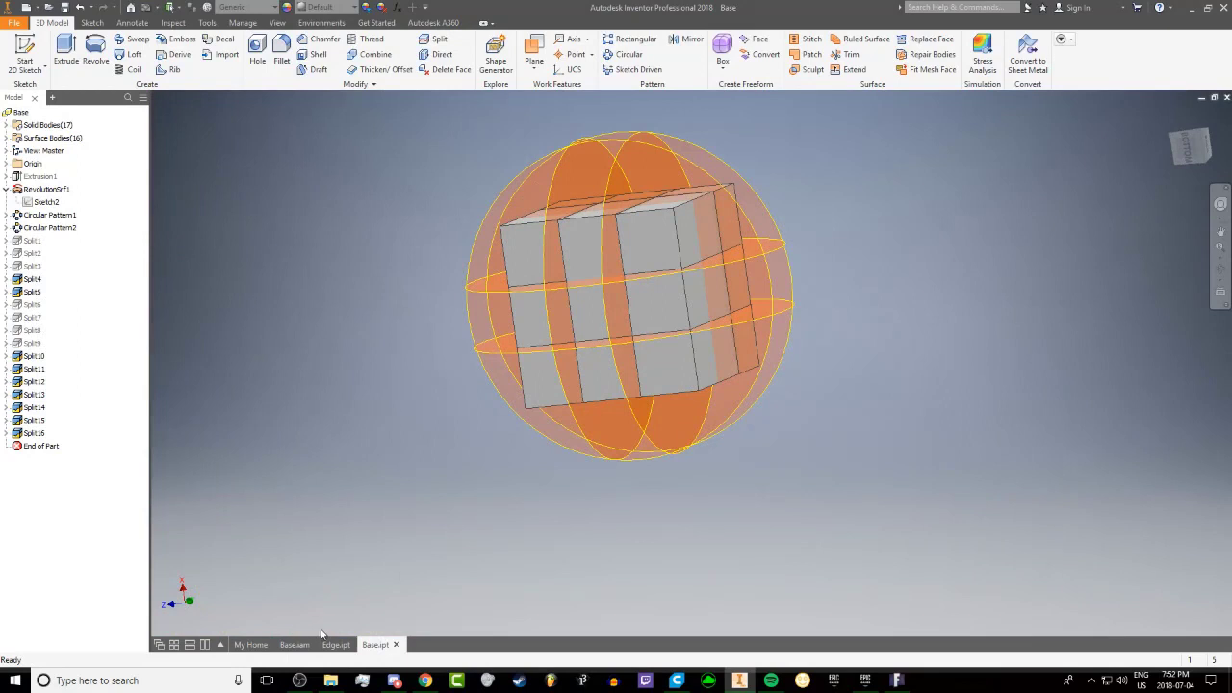
click(293, 643)
shift+middle_drag(451, 354, 568, 183)
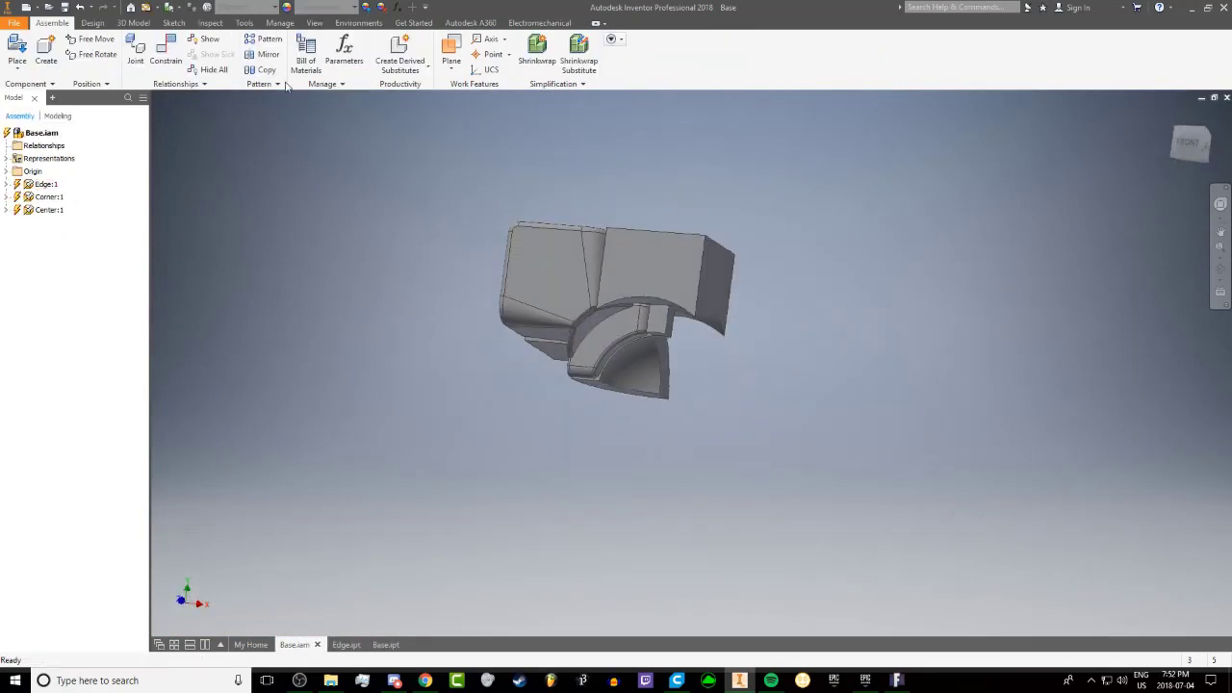
click(150, 9)
scroll(618, 358, down, 3)
shift+middle_drag(663, 352, 593, 321)
shift+middle_drag(505, 314, 620, 332)
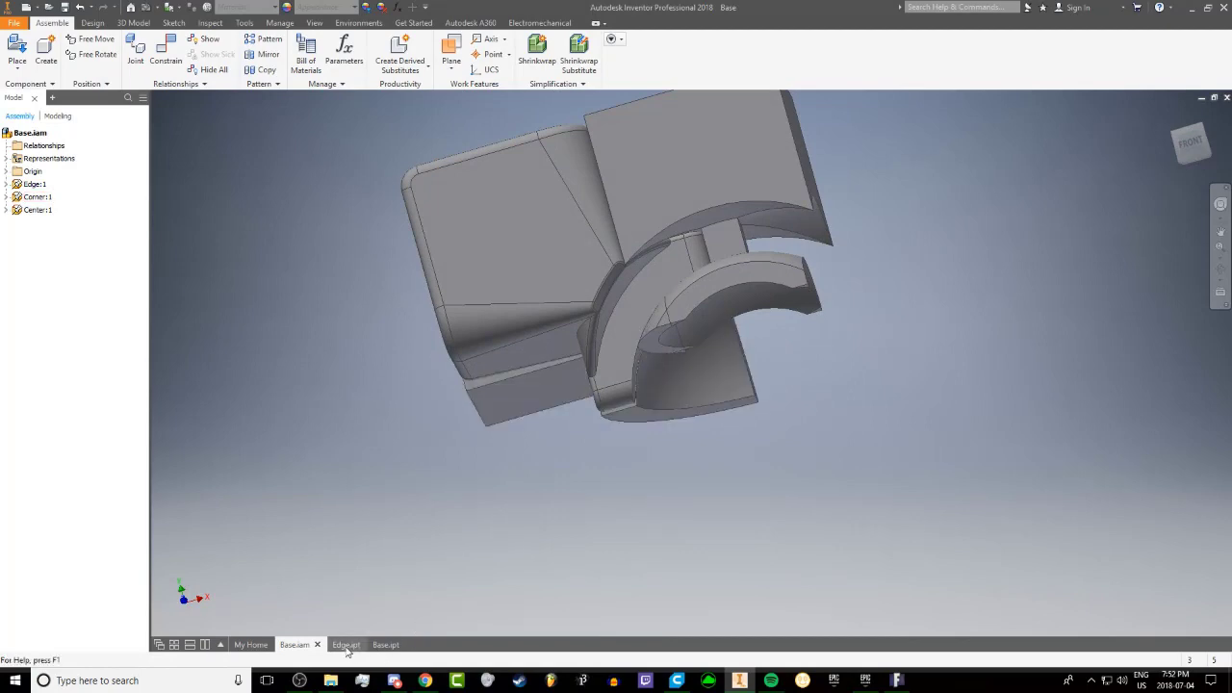
Reopen Sketch2 in Base.ipt to edit the 5 mm horizontal dimension, accept its value and finish the sketch
click(250, 644)
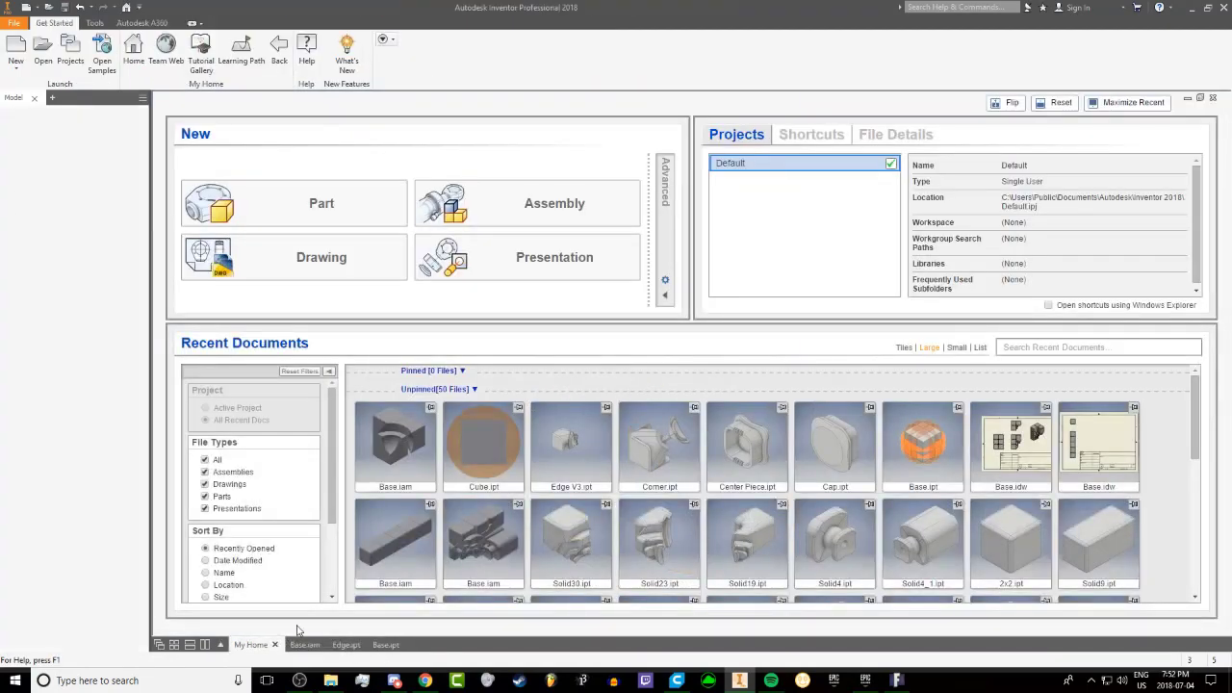
click(385, 644)
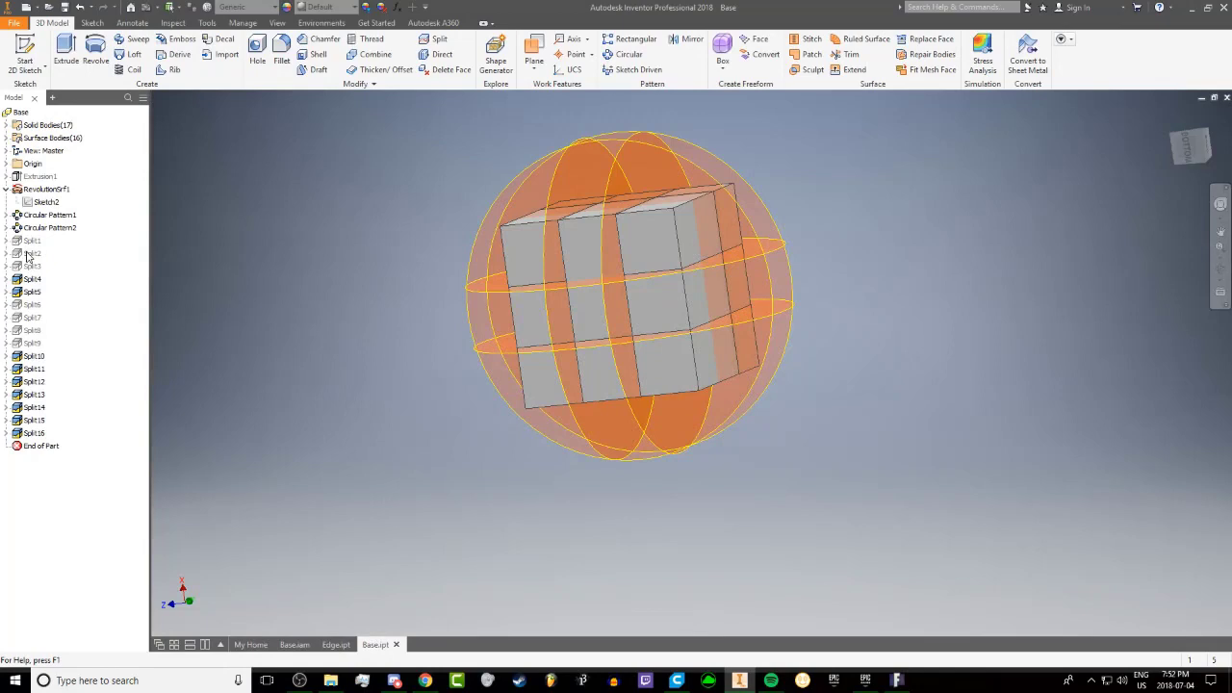
double_click(46, 202)
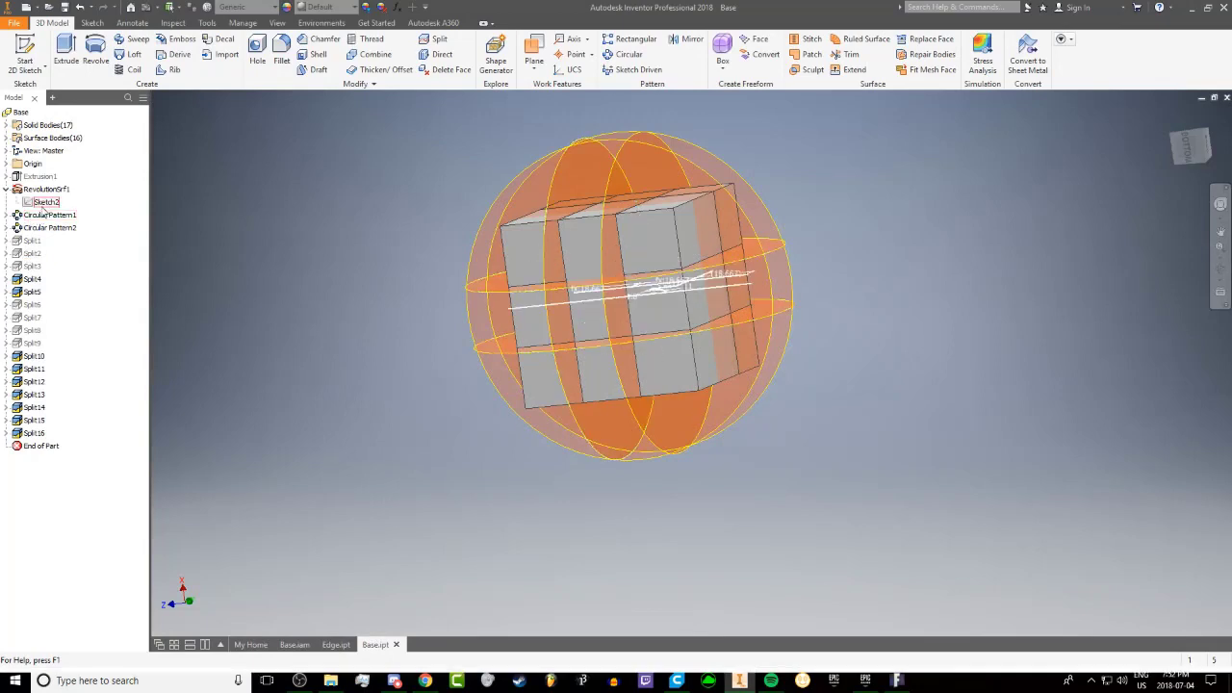
scroll(778, 415, up, 3)
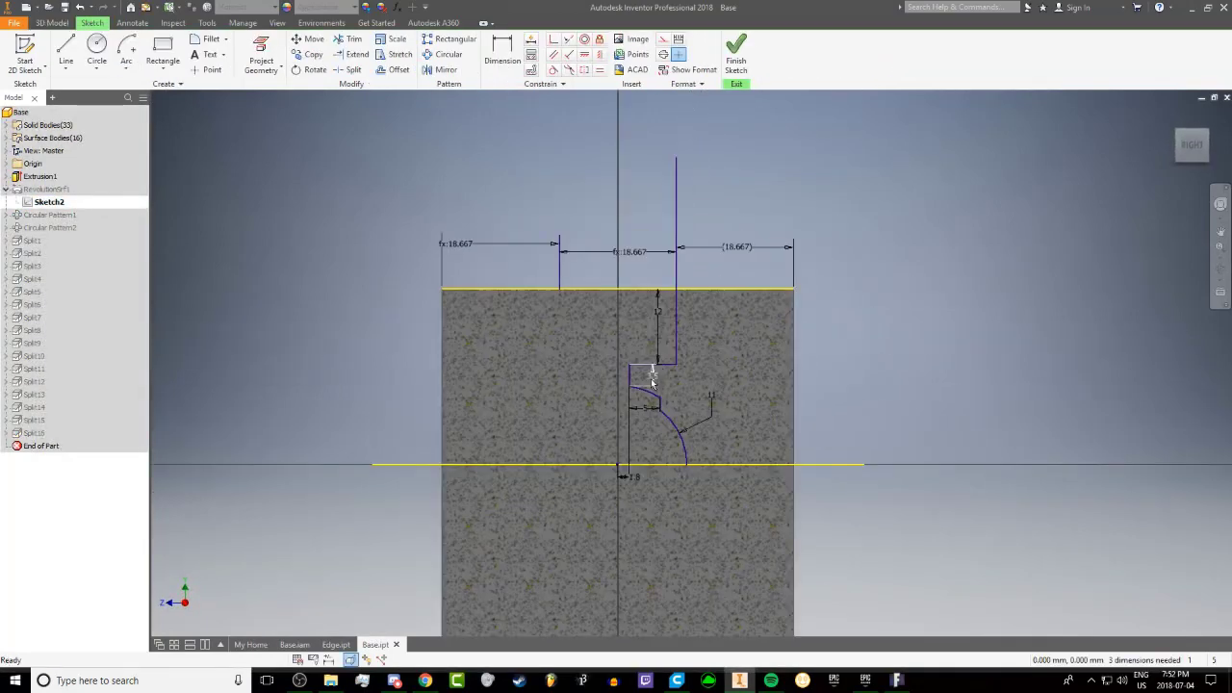
double_click(641, 411)
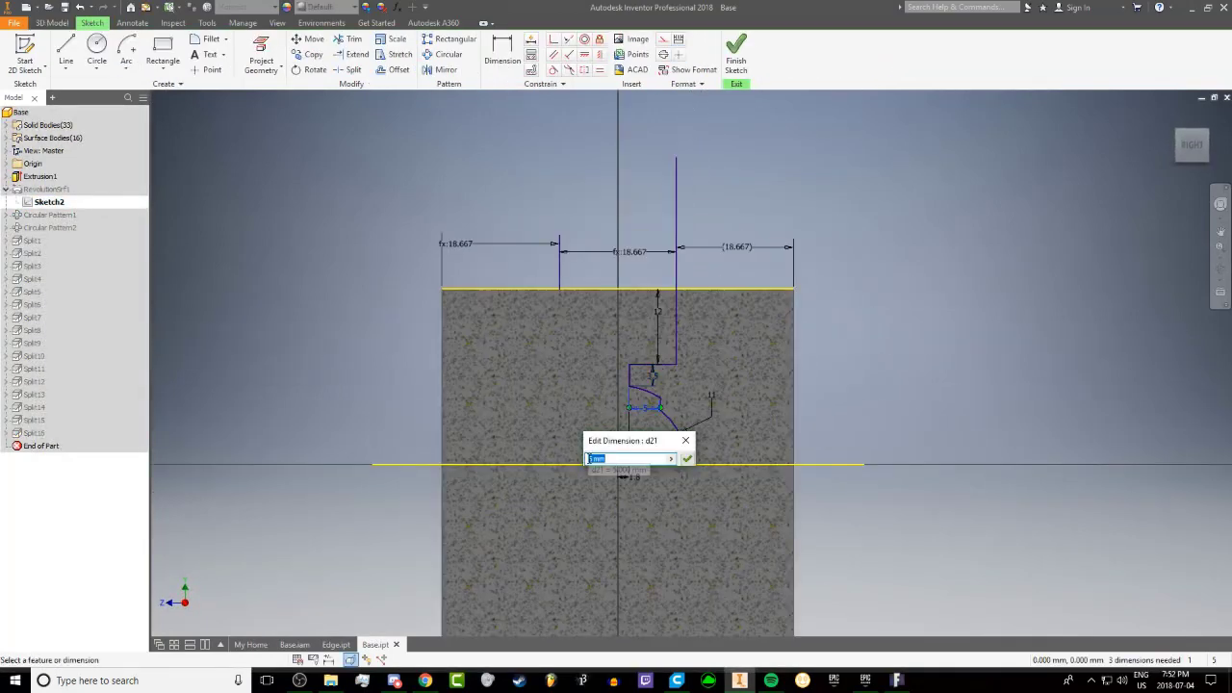
click(686, 459)
click(735, 55)
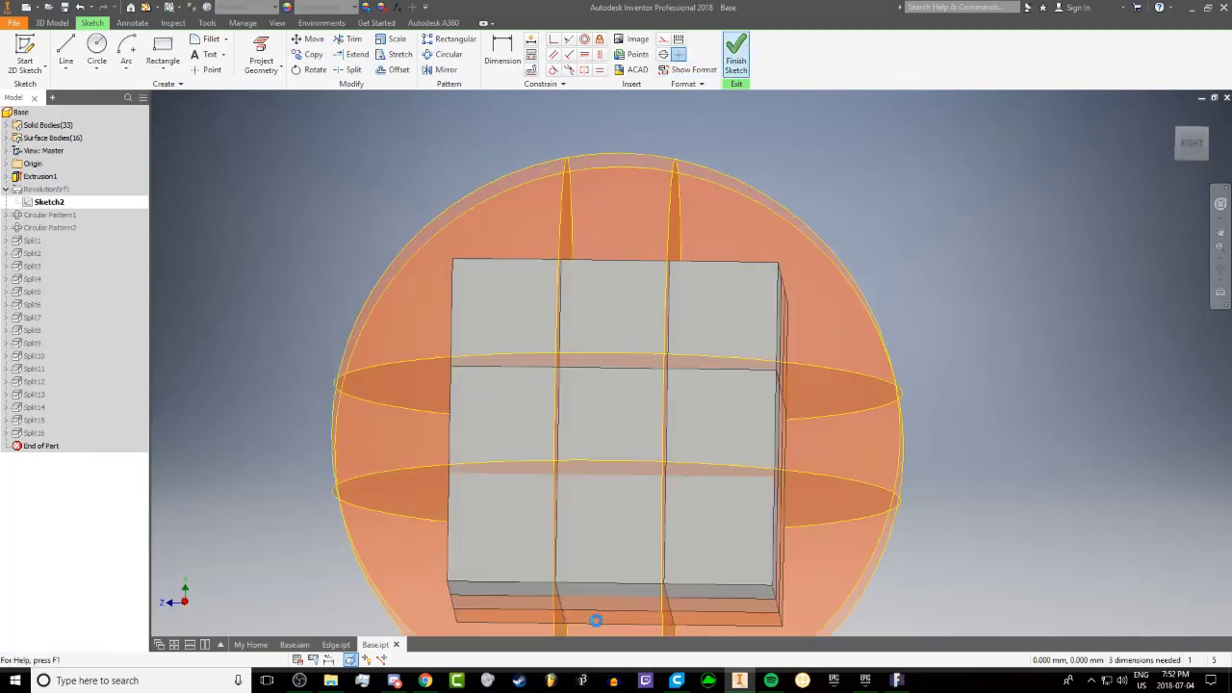
Switch to Edge.ipt and use Thicken/Offset on the flat end face of the upper side tab, 0.3 mm with the direction reversed
click(337, 645)
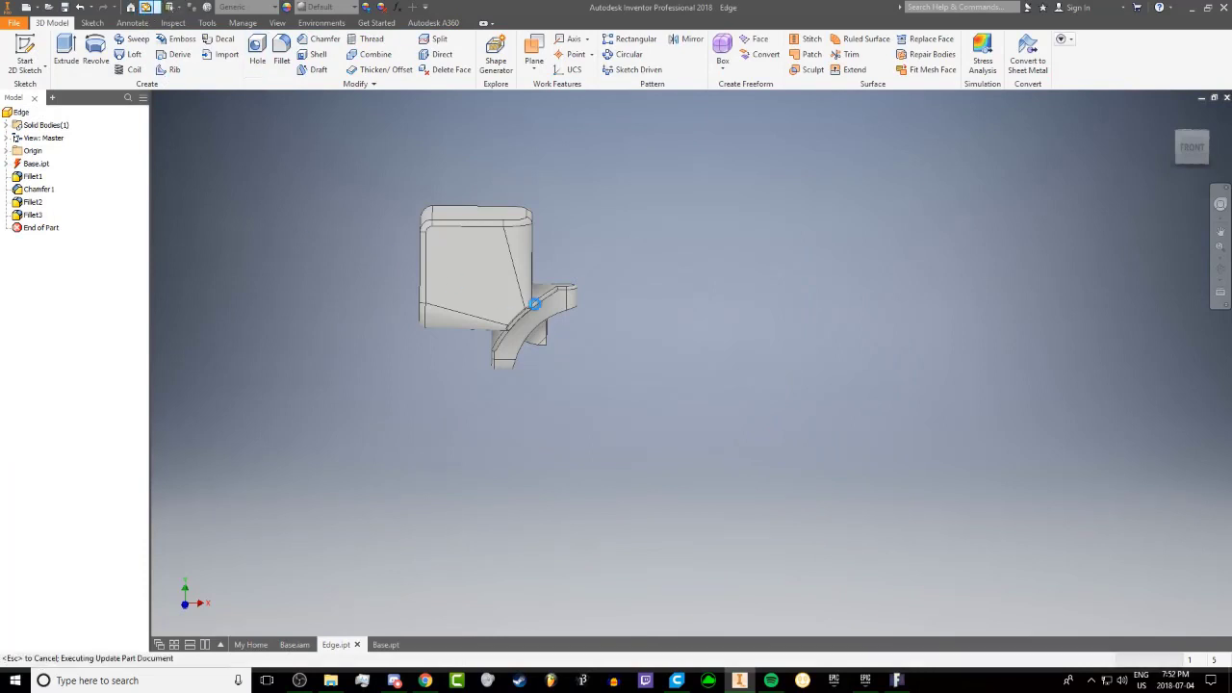
shift+middle_drag(603, 289, 561, 250)
scroll(431, 223, down, 3)
scroll(430, 224, up, 2)
scroll(561, 251, down, 3)
shift+middle_drag(450, 213, 402, 211)
key(f)
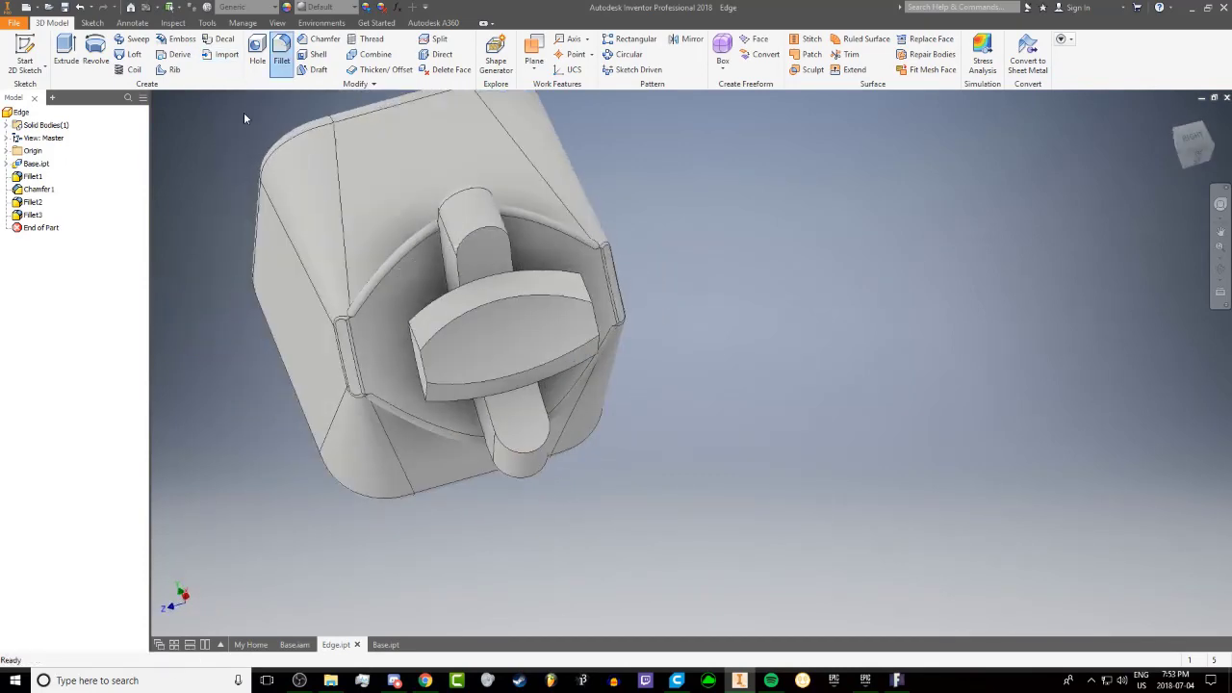
key(Escape)
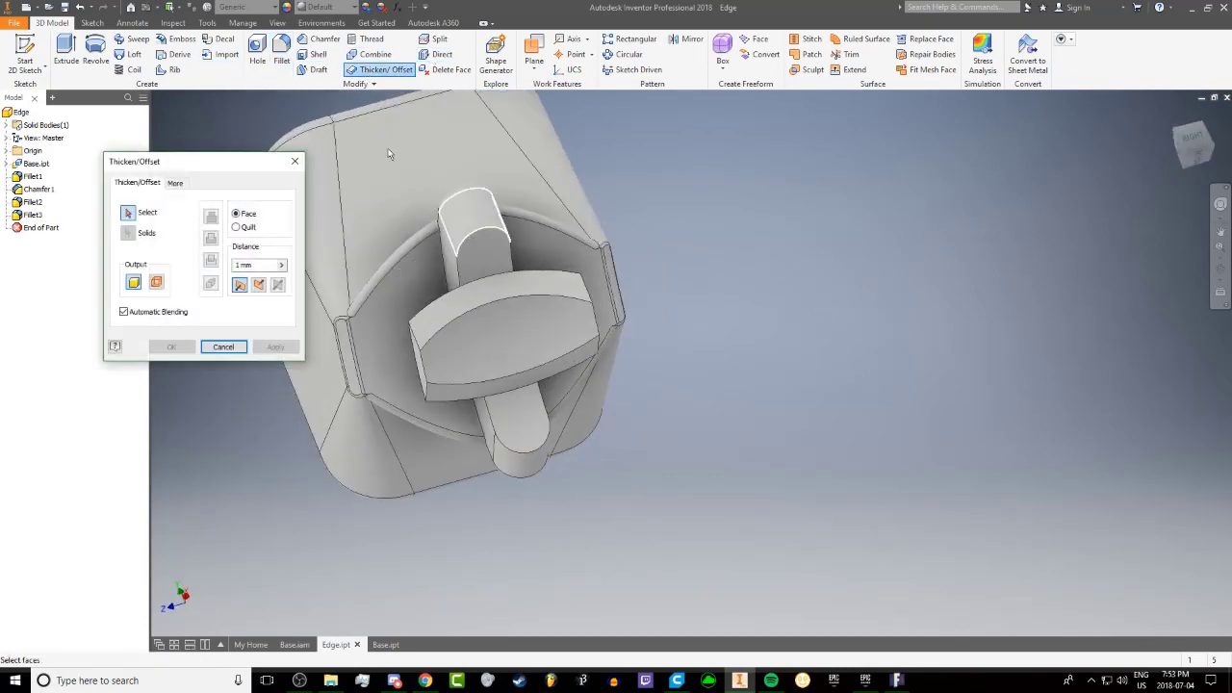
click(484, 249)
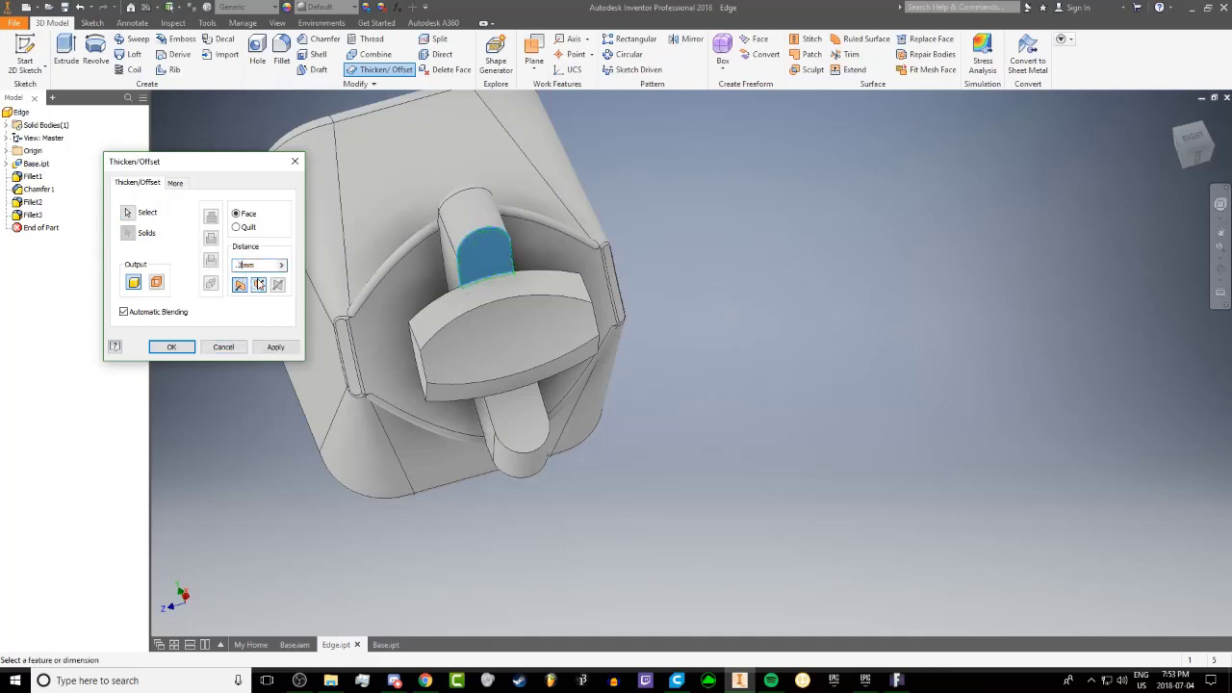
Apply the same reversed 0.3 mm Thicken/Offset to the flat end face of the opposite side tab
click(522, 414)
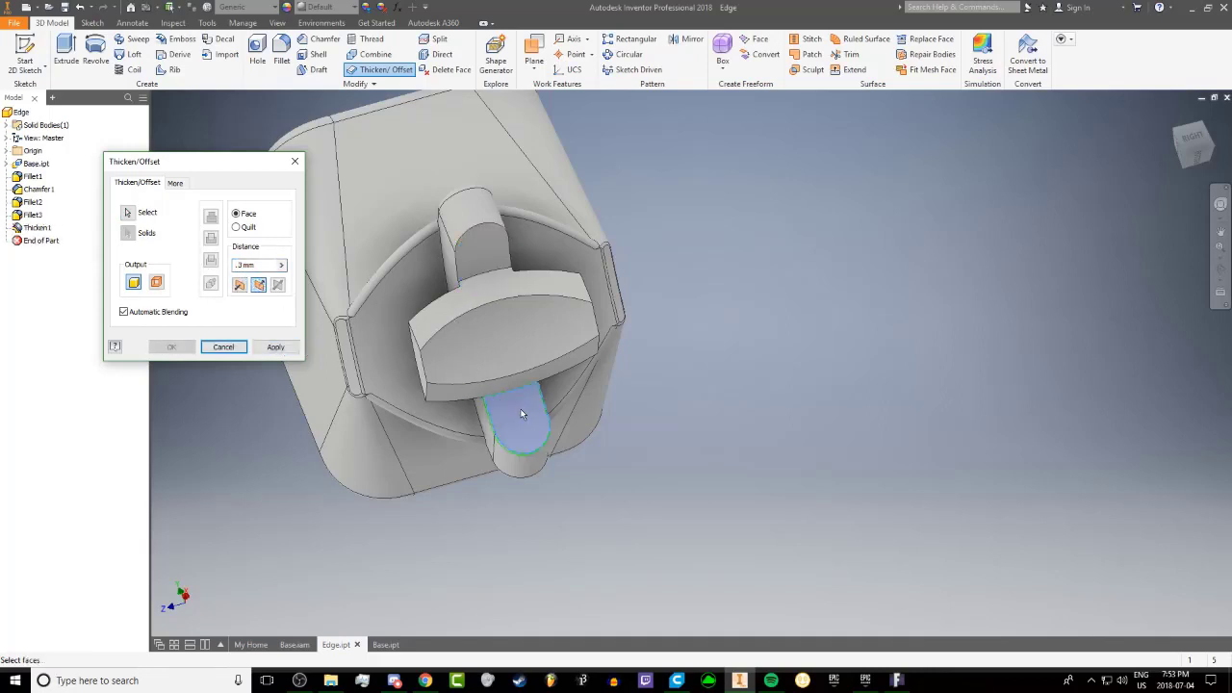
shift+middle_drag(539, 404, 530, 327)
click(283, 352)
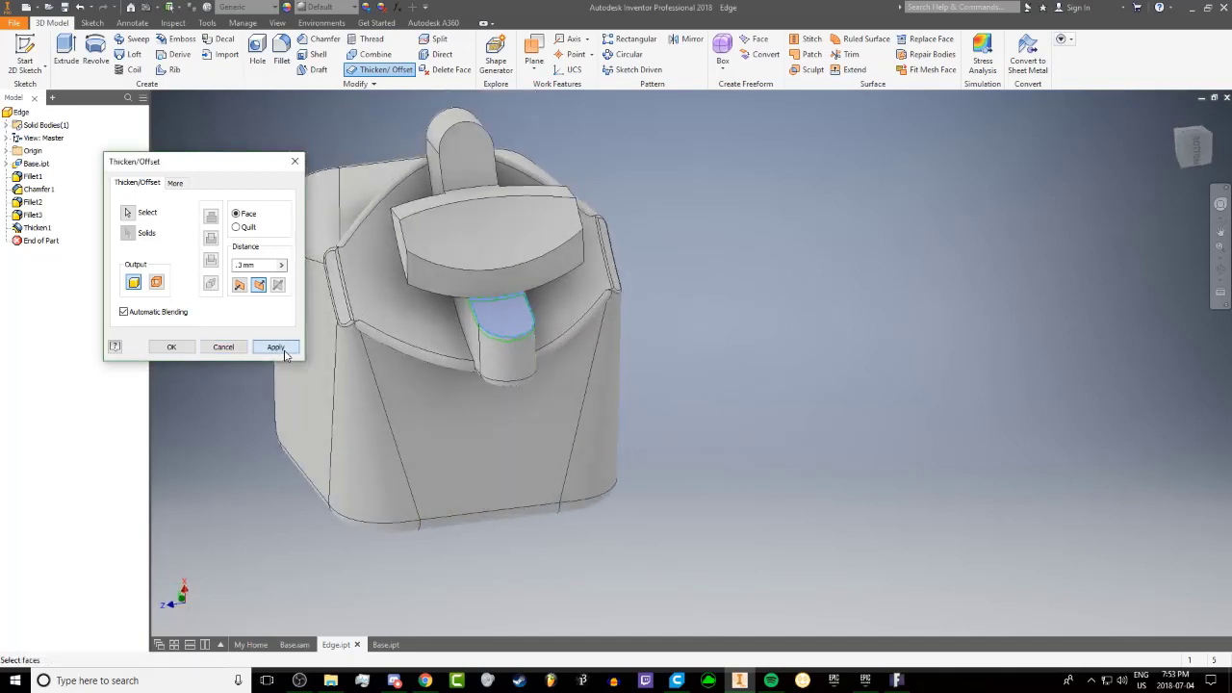
shift+middle_drag(301, 356, 633, 260)
click(295, 162)
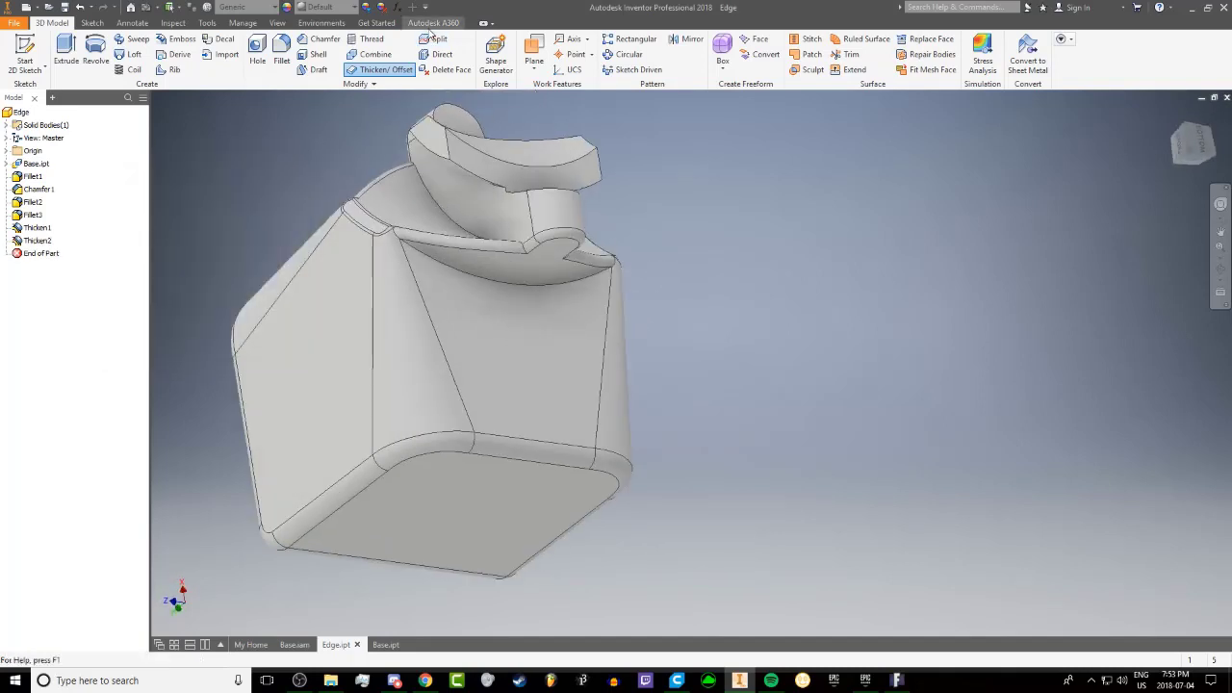
Select the side tabs' end-face edges for filleting and add a variable fillet from 0.5 mm to 3 mm on one foot corner edge
shift+middle_drag(475, 147, 458, 180)
click(372, 180)
click(1015, 356)
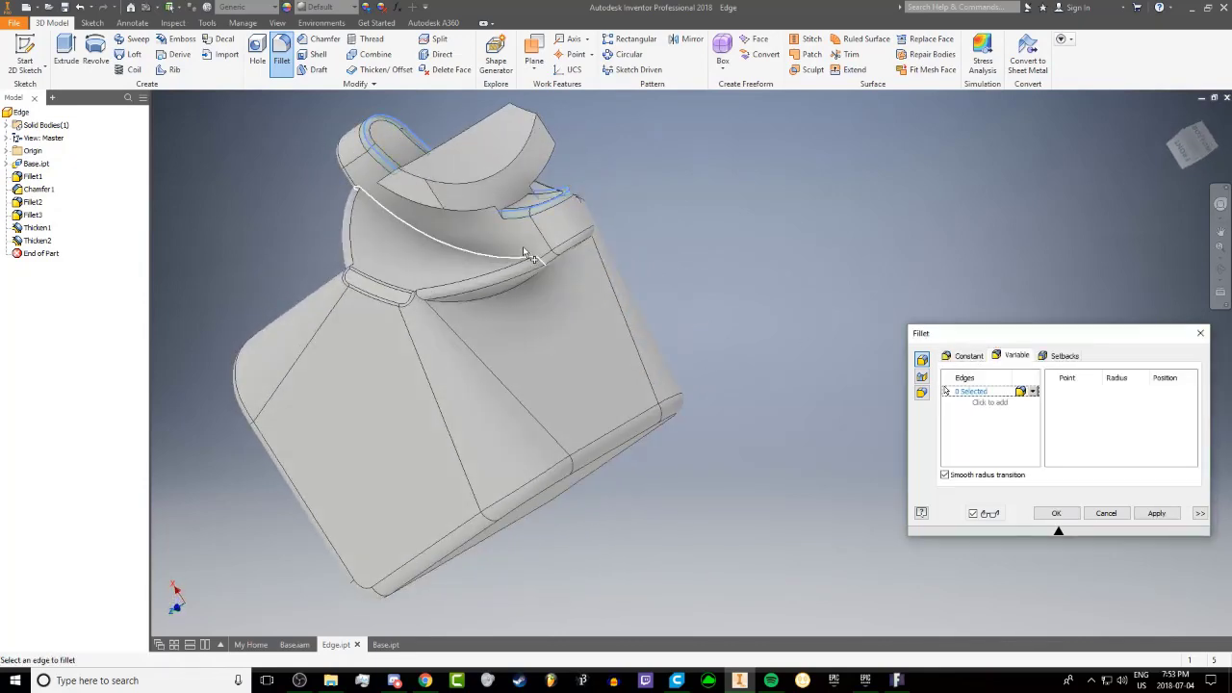
shift+middle_drag(674, 270, 485, 166)
click(484, 167)
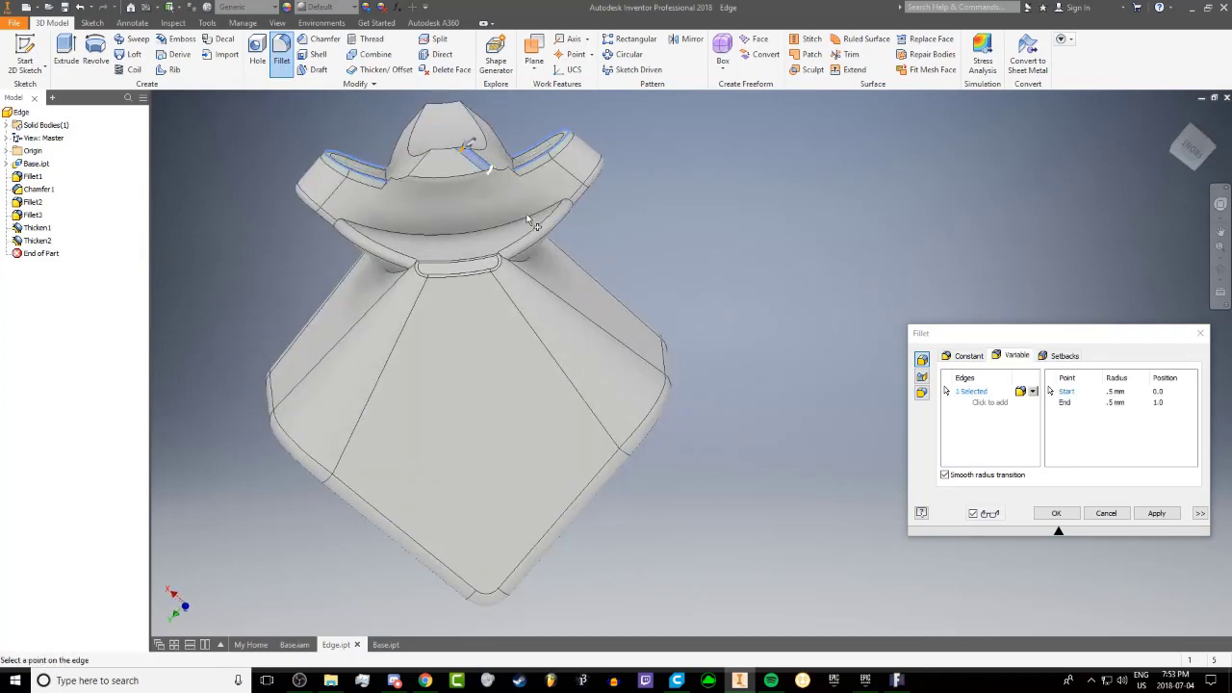
click(1114, 390)
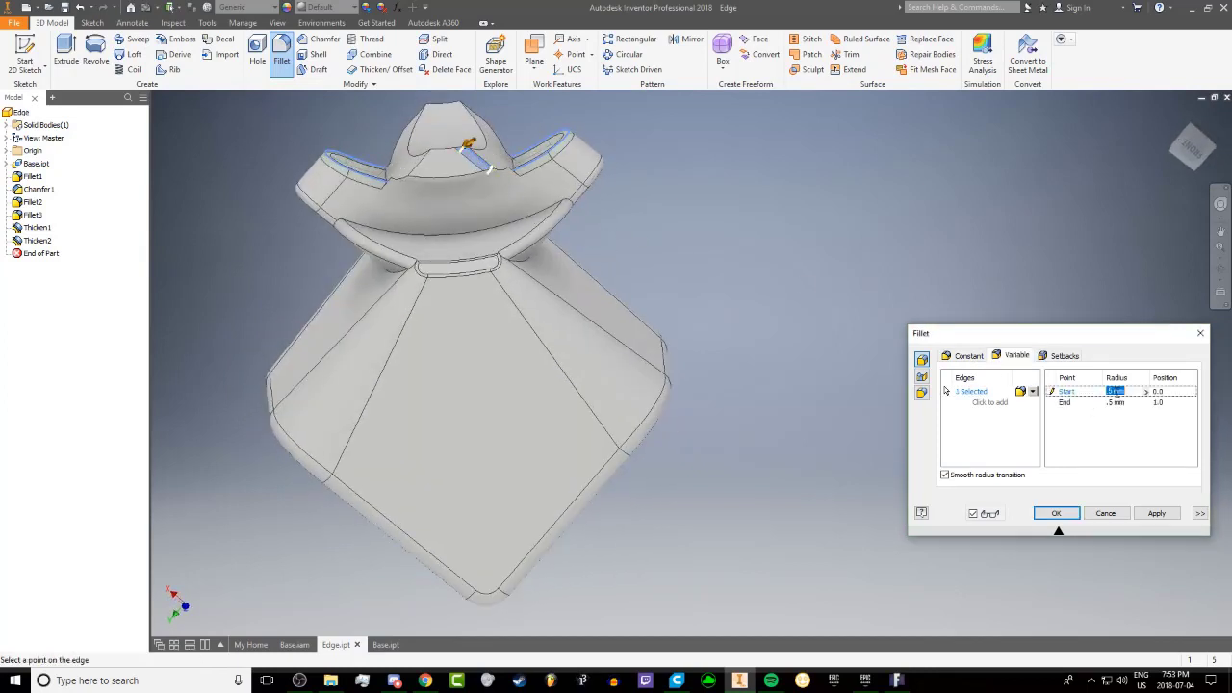
click(1114, 403)
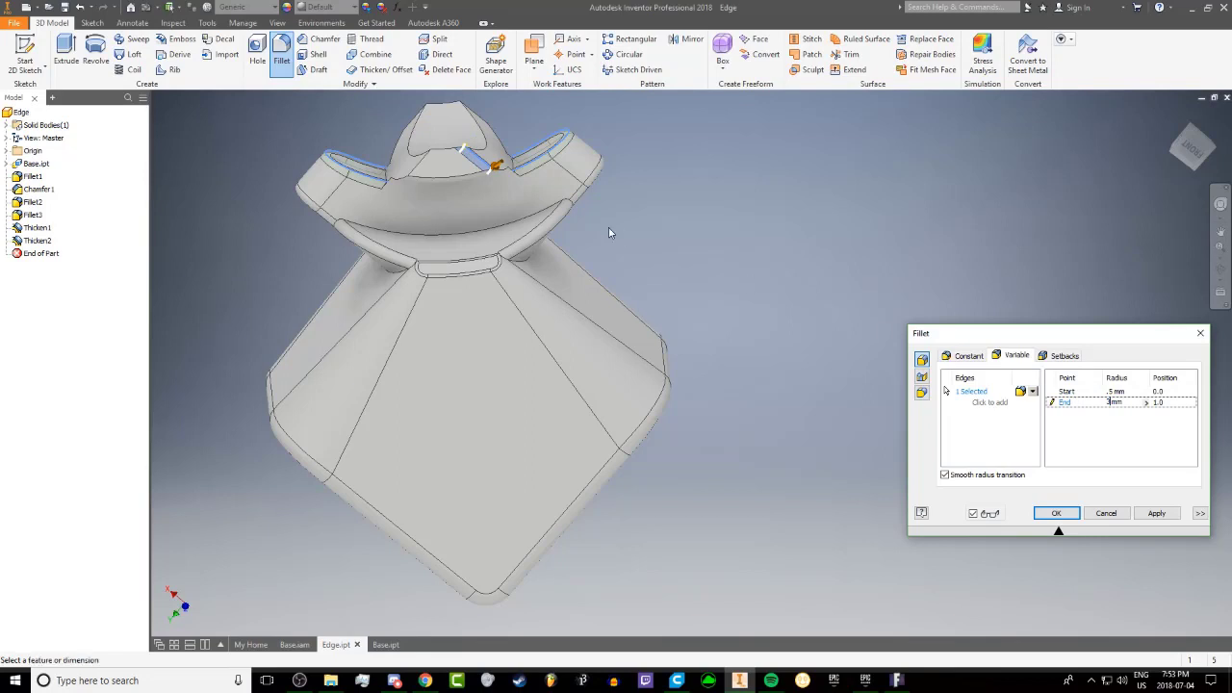
shift+middle_drag(486, 190, 467, 200)
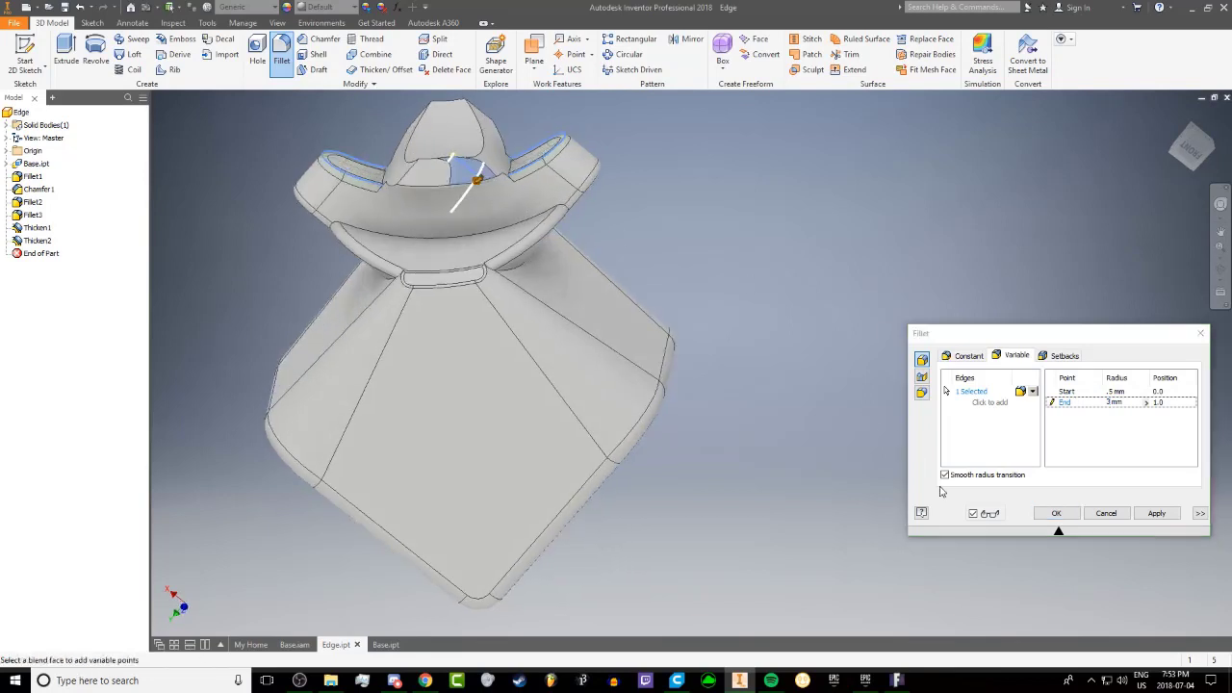
Turn off the smooth radius transition and set the variable fillet's end radius to 2 mm
click(951, 477)
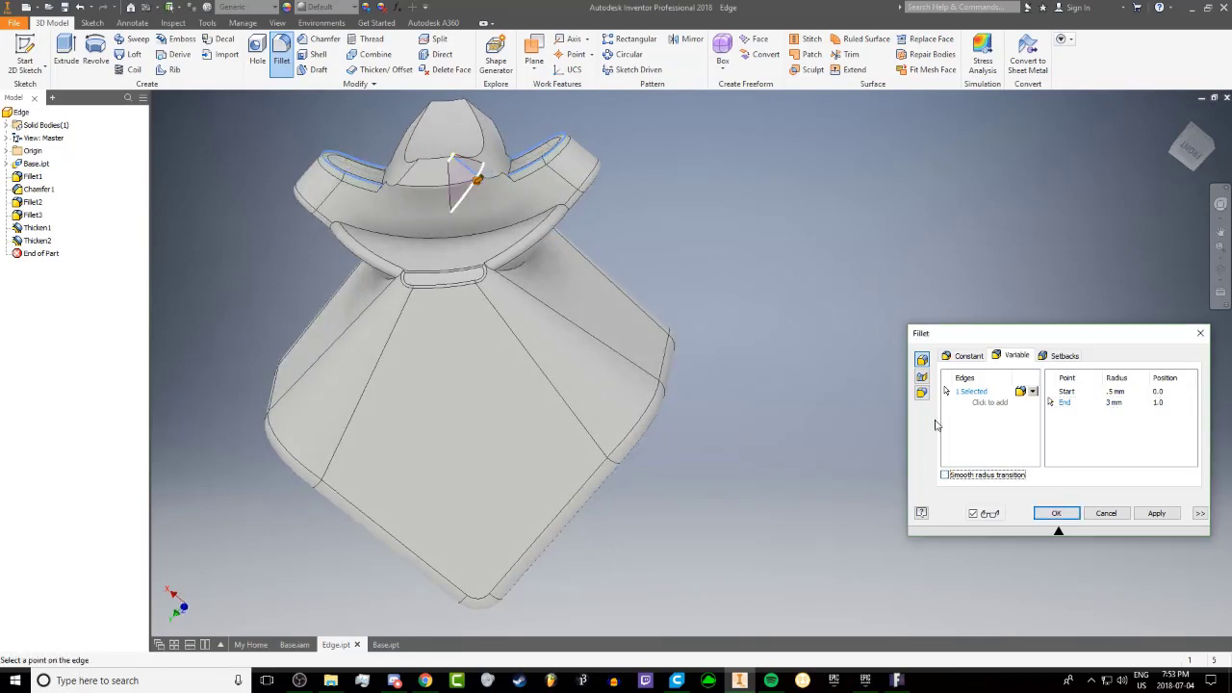
click(1033, 393)
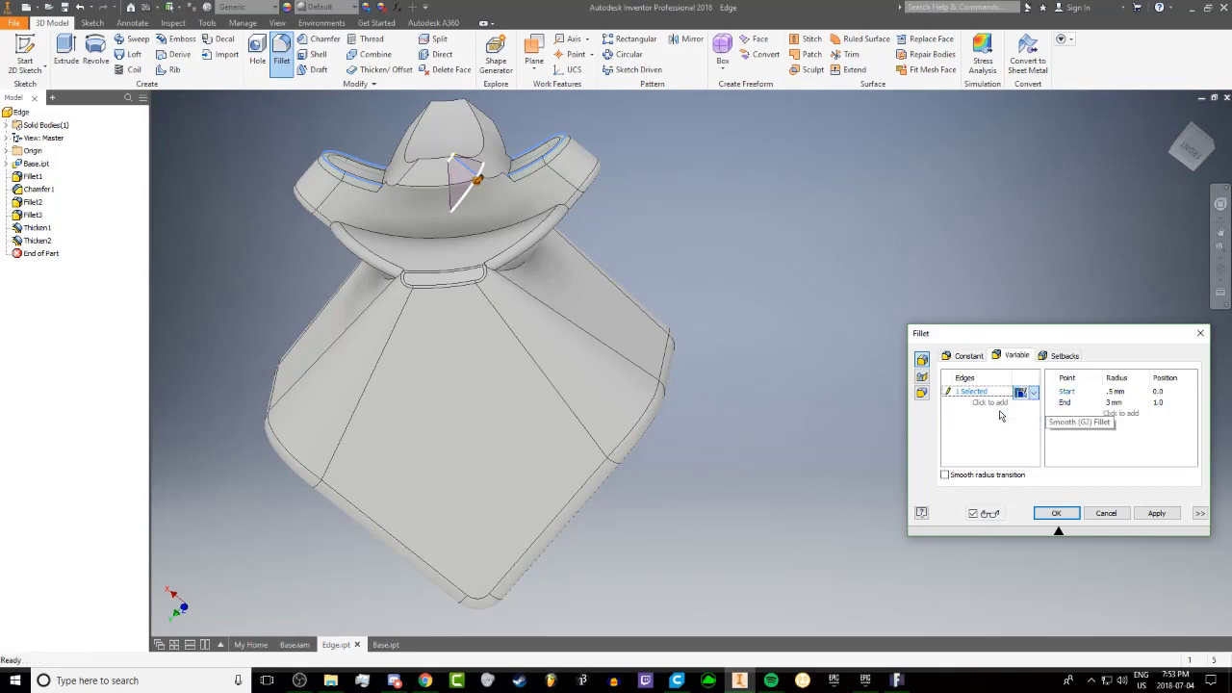
click(1000, 416)
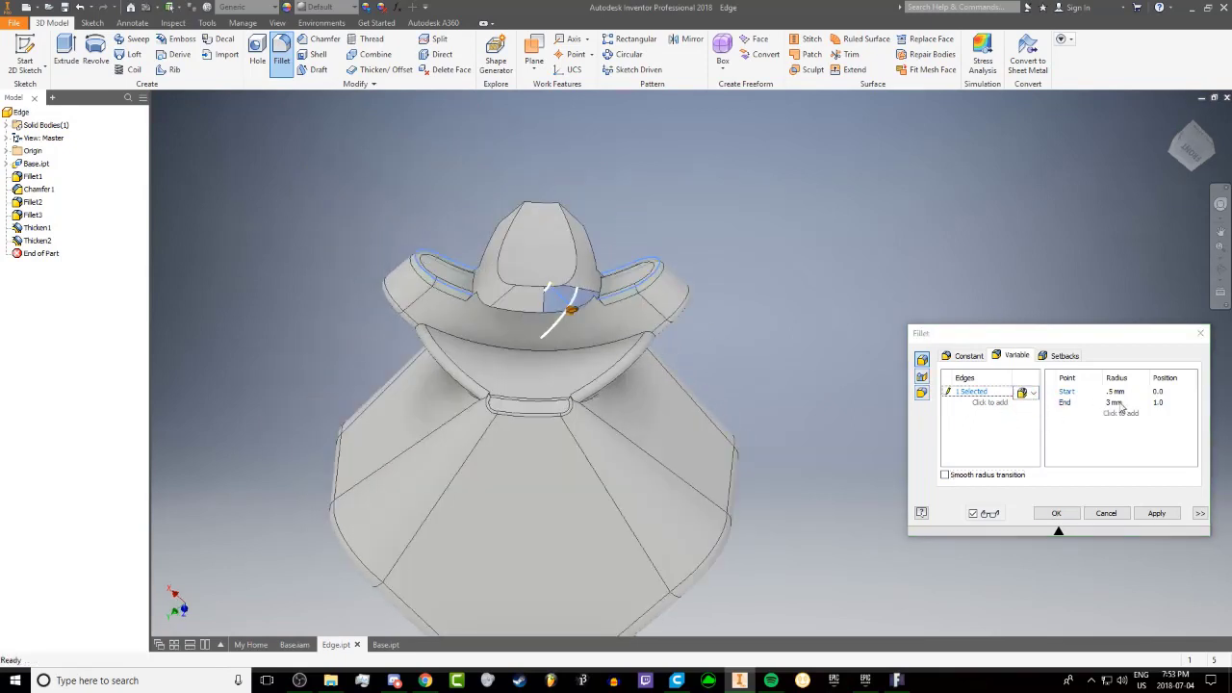
click(1113, 402)
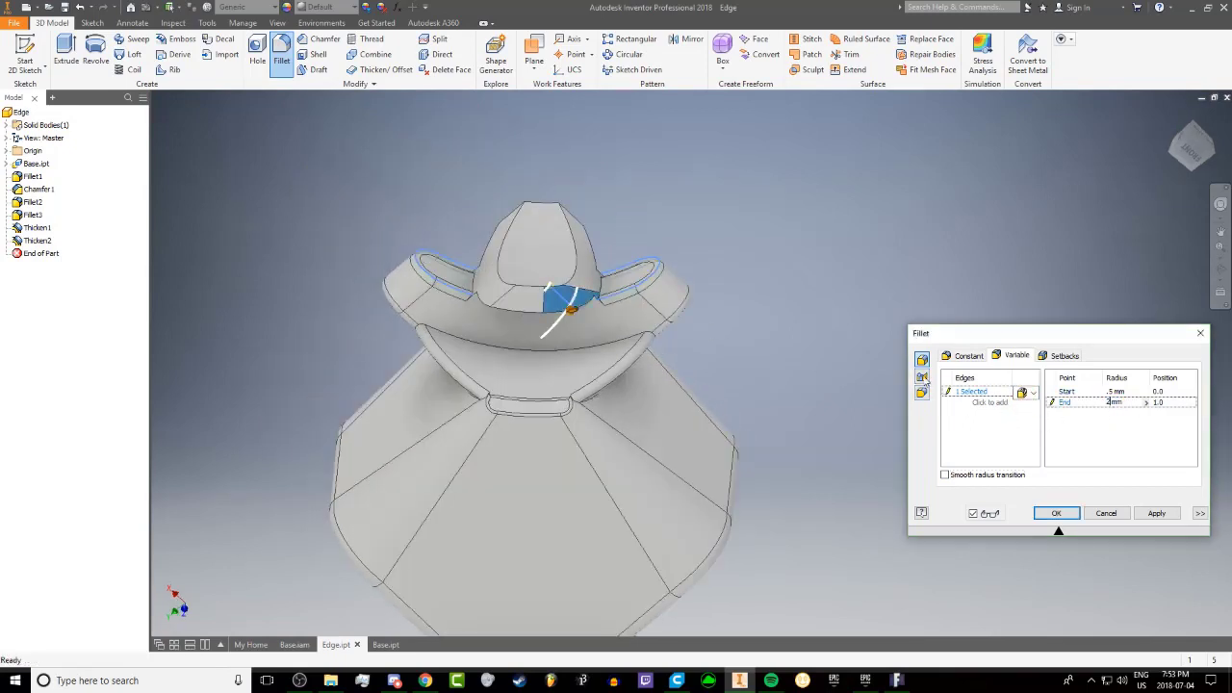
scroll(587, 306, down, 3)
middle_drag(587, 306, 687, 329)
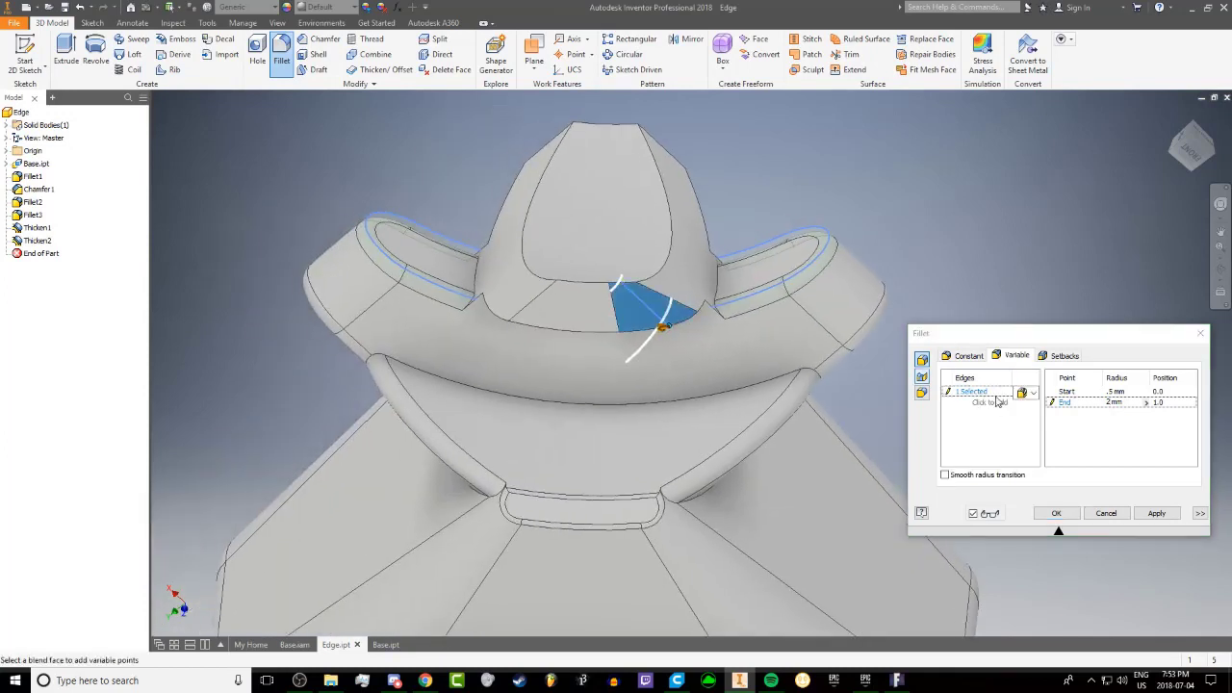
Add variable fillets between 0.5 mm and 2 mm on the other three foot corner edges and apply the fillet feature
click(996, 404)
click(543, 302)
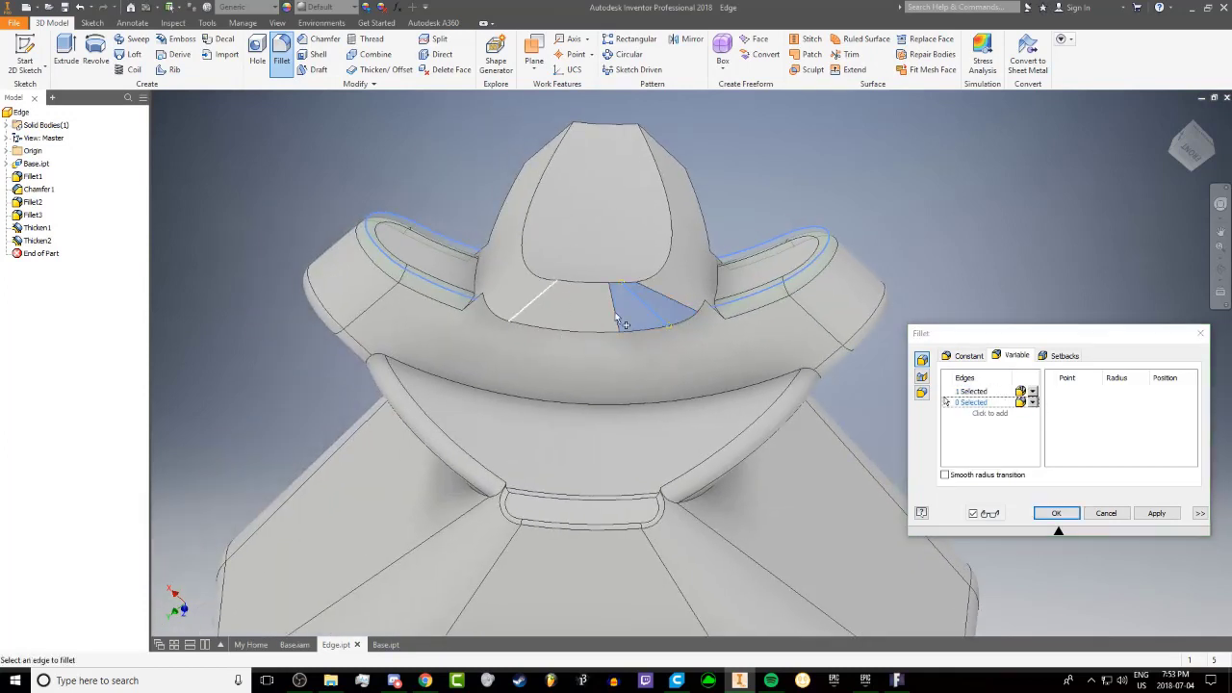
click(1114, 404)
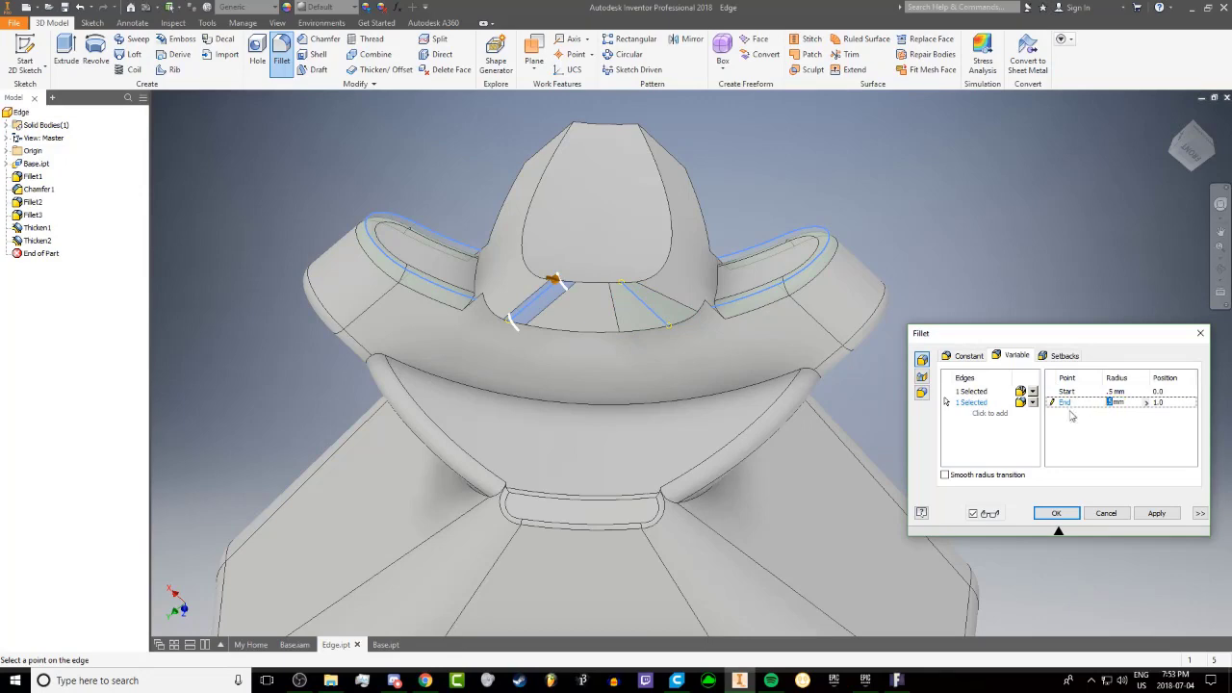
text(2)
shift+middle_drag(539, 338, 685, 324)
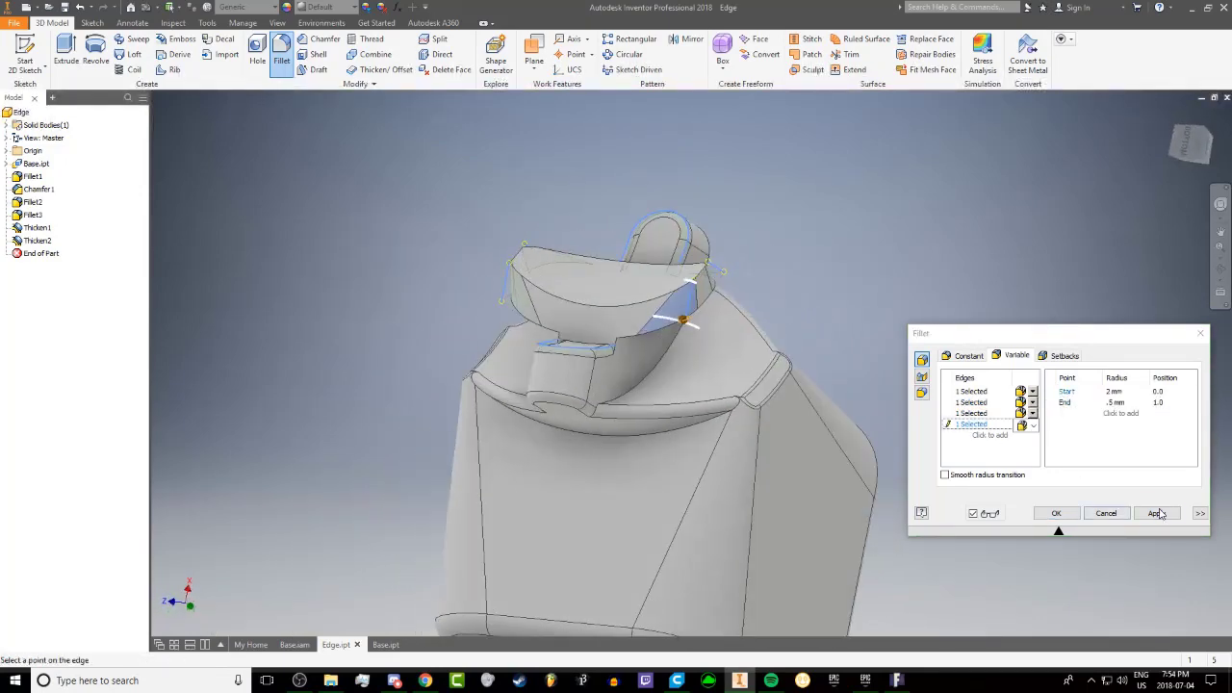
click(1157, 512)
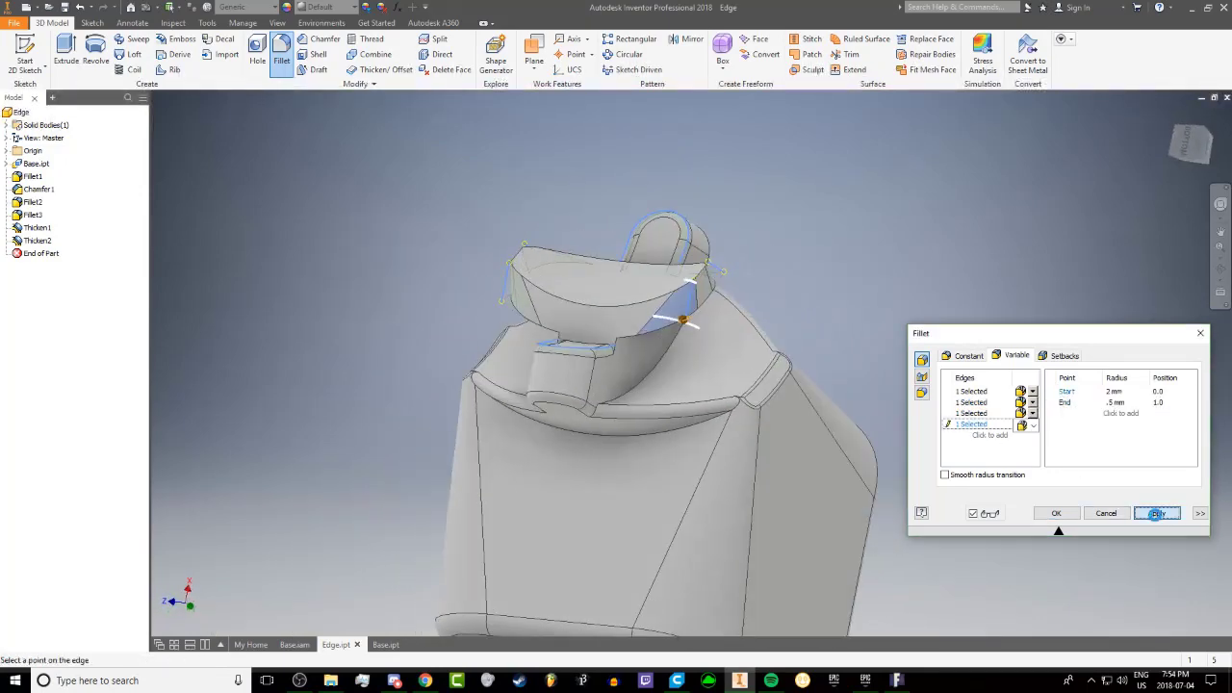
Select the edge loop around the foot's inner face for a constant 0.5 mm fillet
click(965, 355)
shift+middle_drag(722, 348, 614, 304)
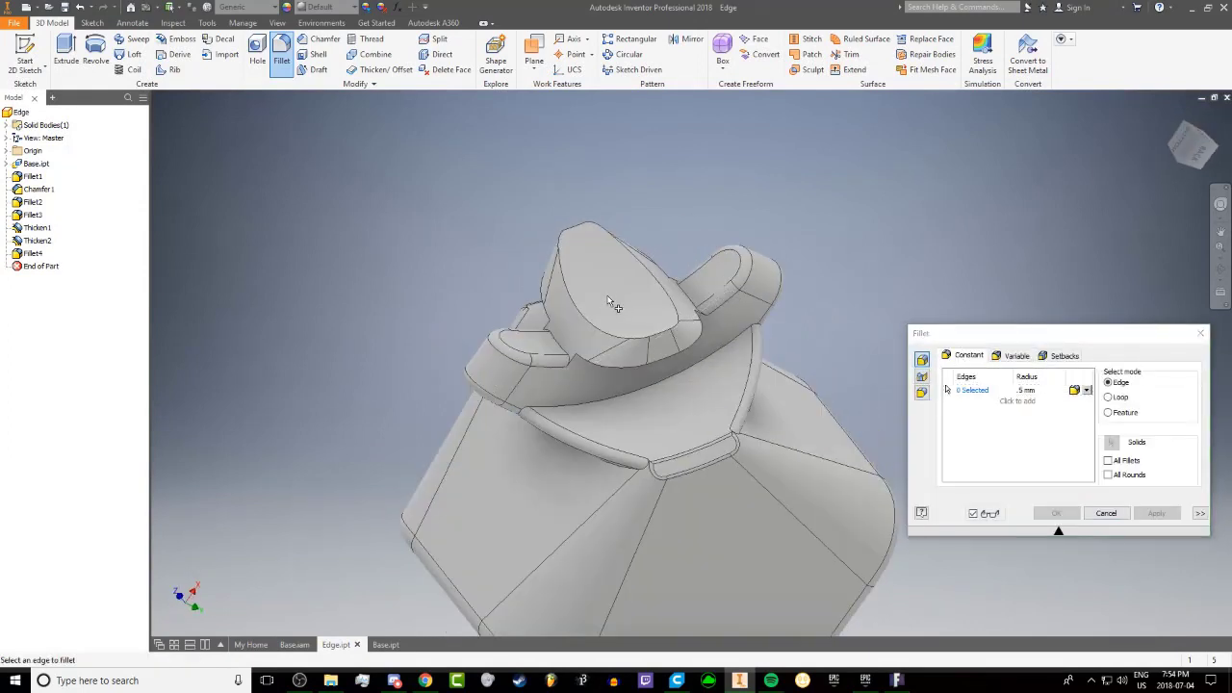
click(591, 322)
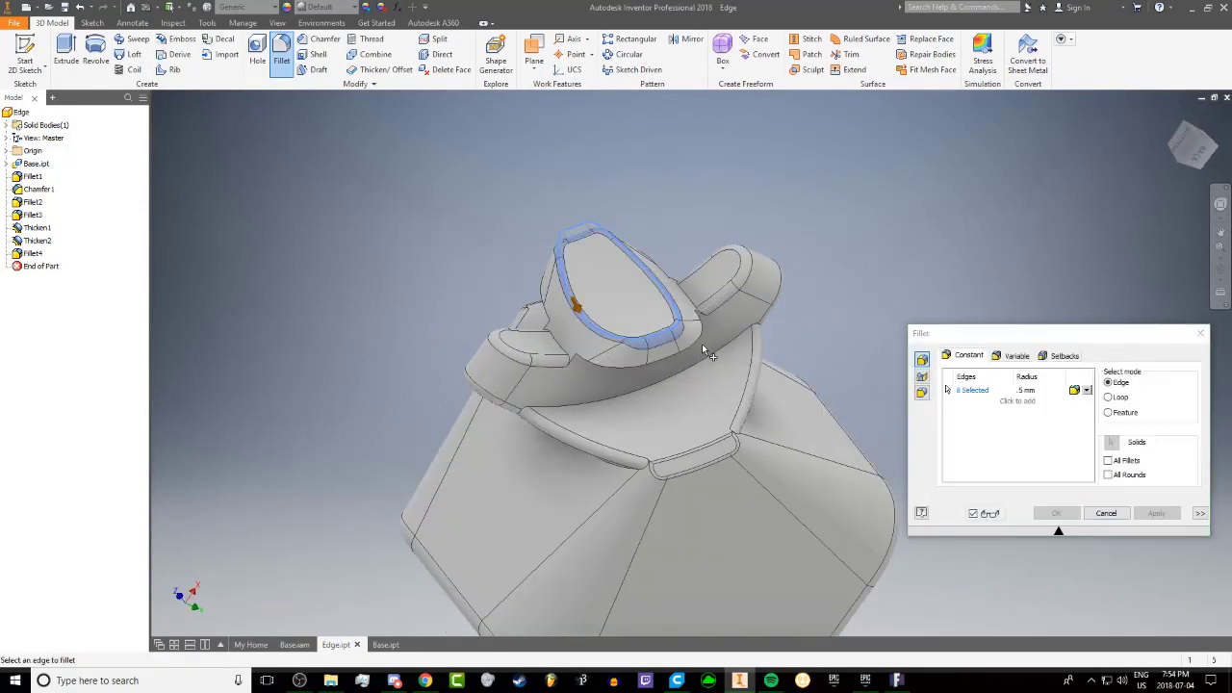
shift+middle_drag(709, 352, 634, 276)
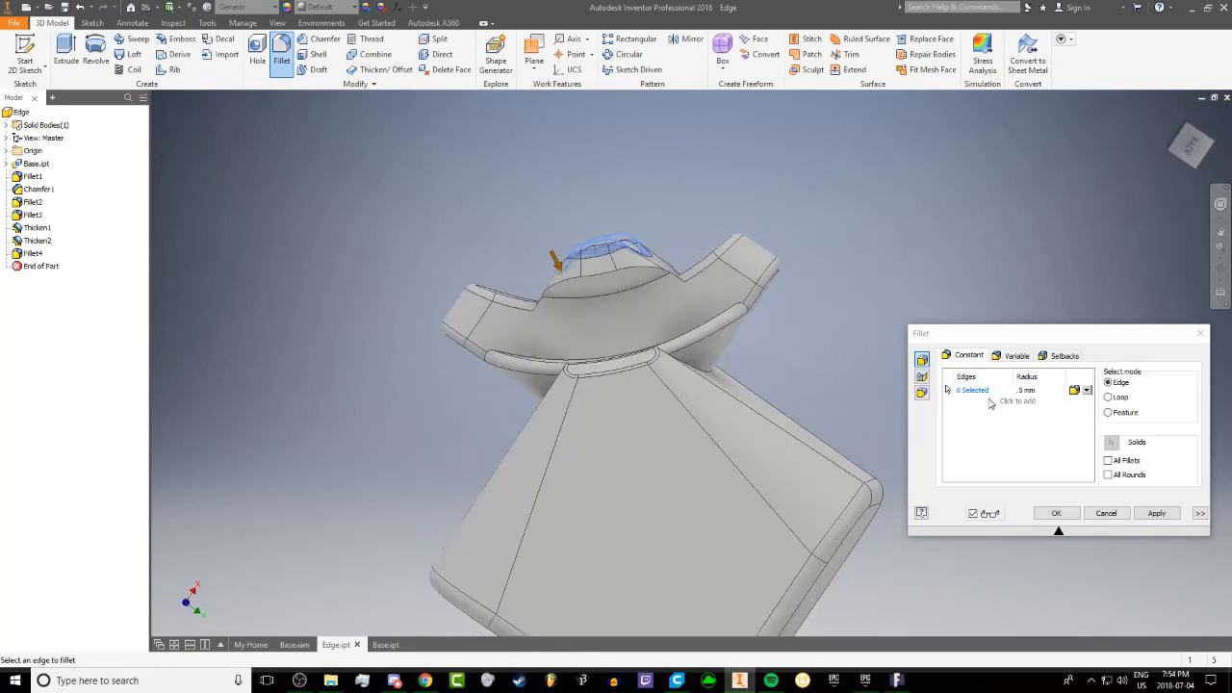
Add a second constant fillet set of 0.25 mm radius on the foot's outer edges around the neck and side tabs
click(1018, 402)
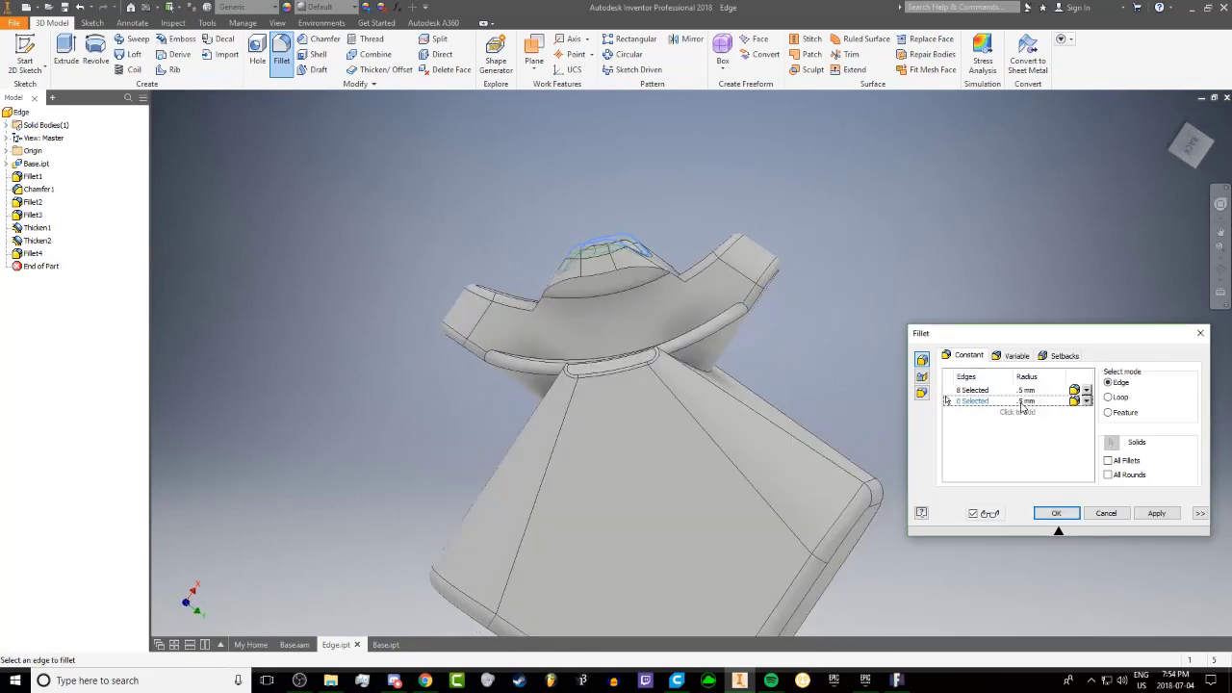
click(589, 277)
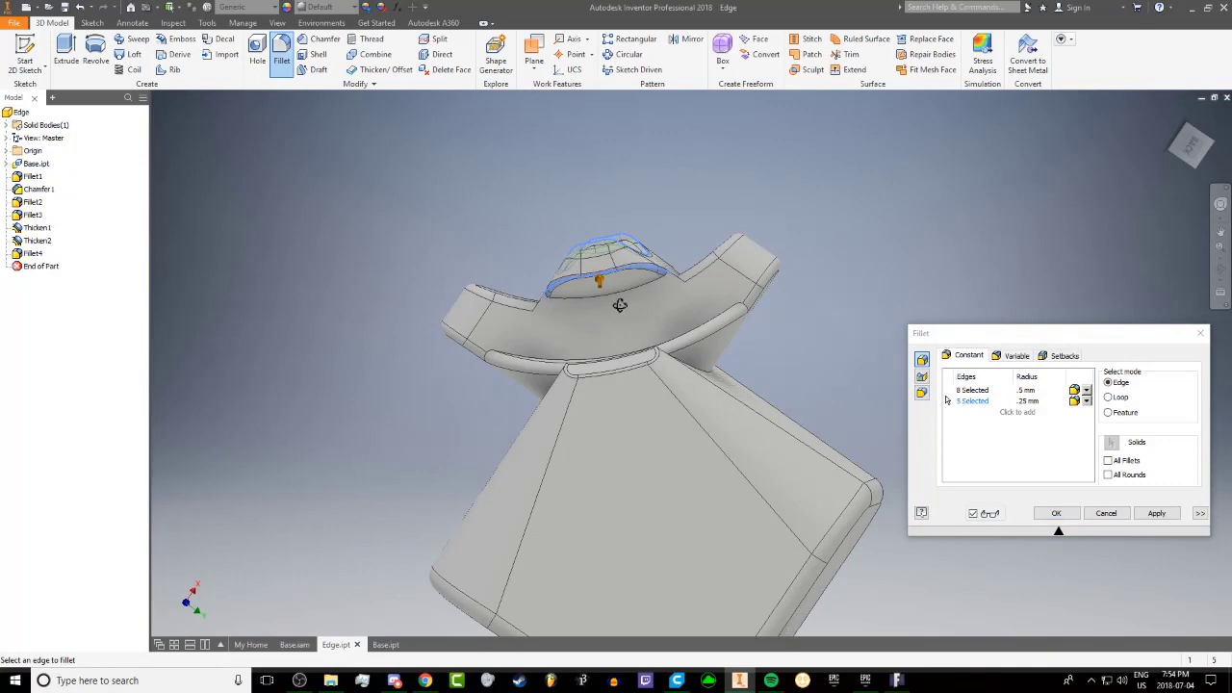
shift+middle_drag(621, 305, 650, 277)
click(732, 323)
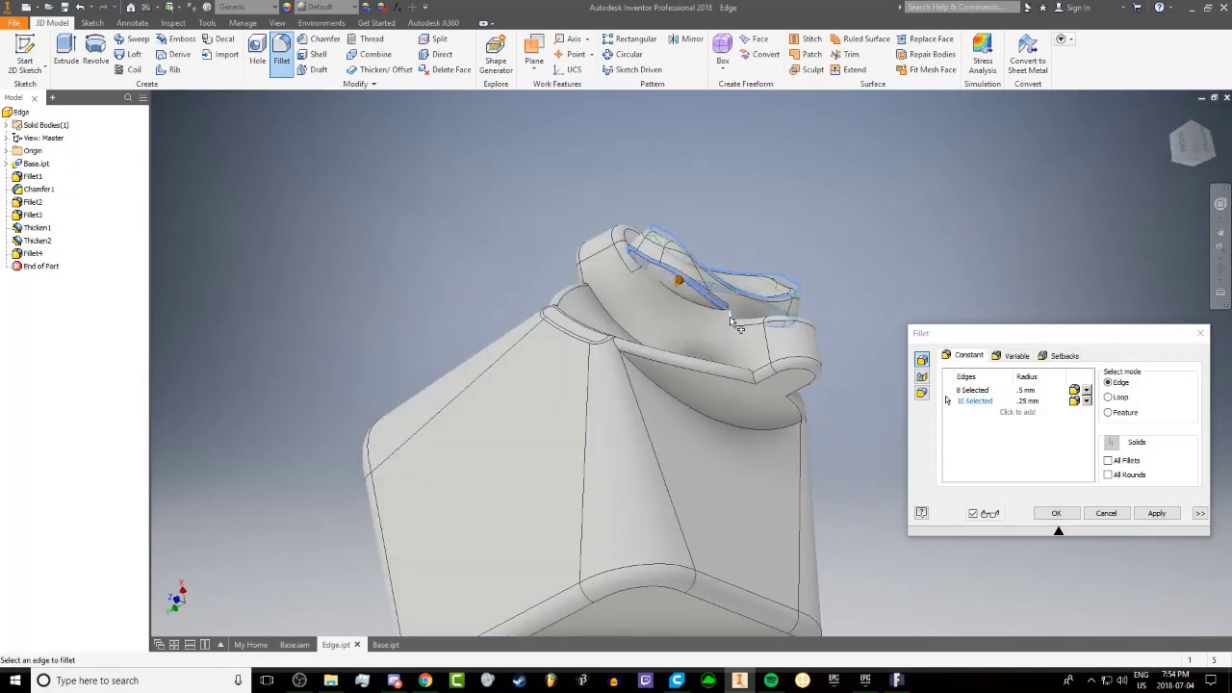
shift+middle_drag(759, 341, 595, 312)
click(729, 366)
click(650, 304)
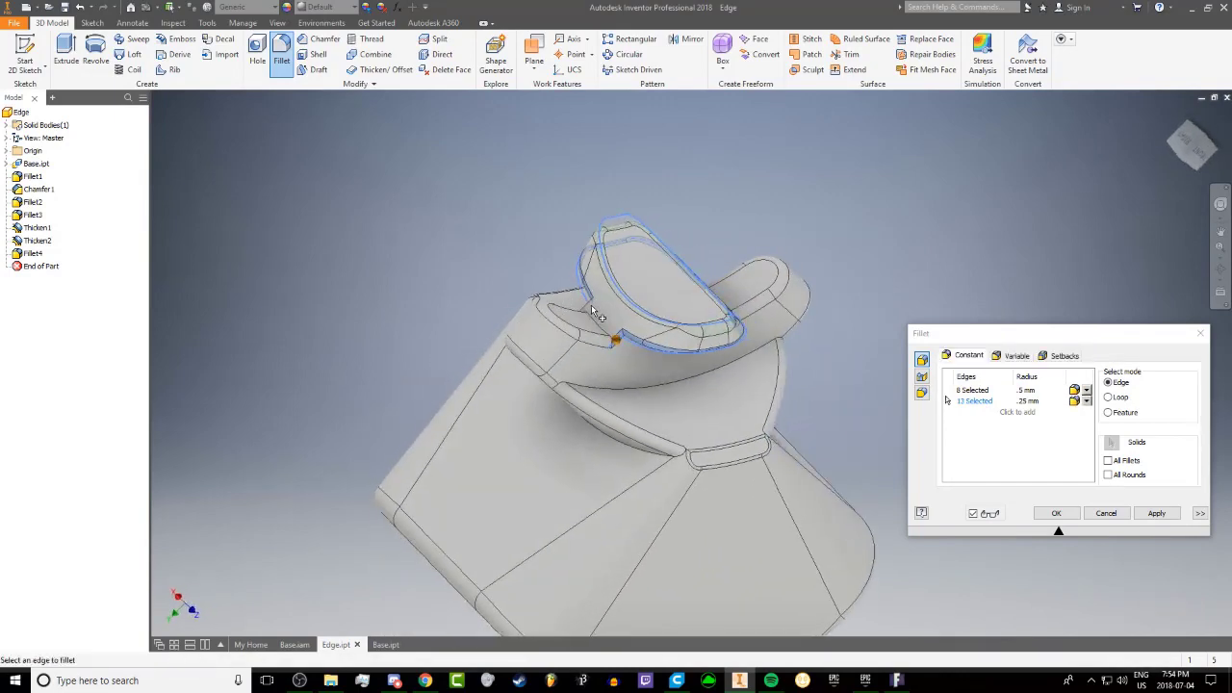
click(596, 317)
Deselect the stray edge at the neck from the 0.25 mm set, add the foot's remaining long edge and apply the fillets
shift+middle_drag(674, 311, 765, 339)
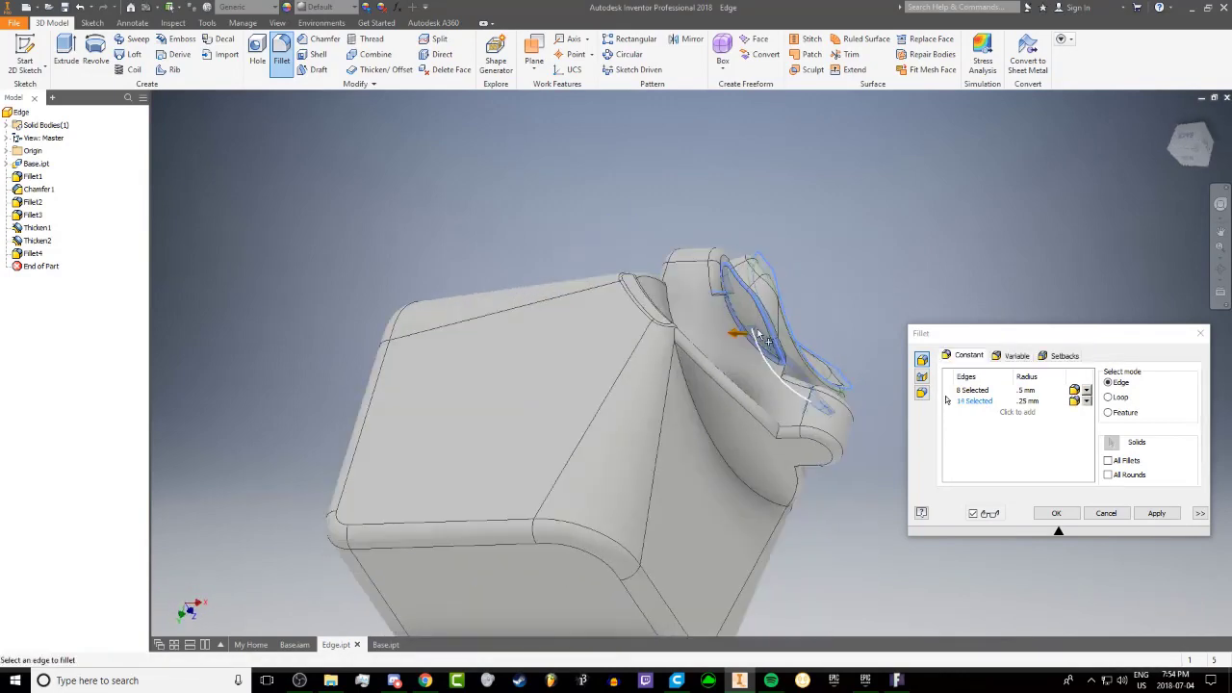
ctrl+click(749, 345)
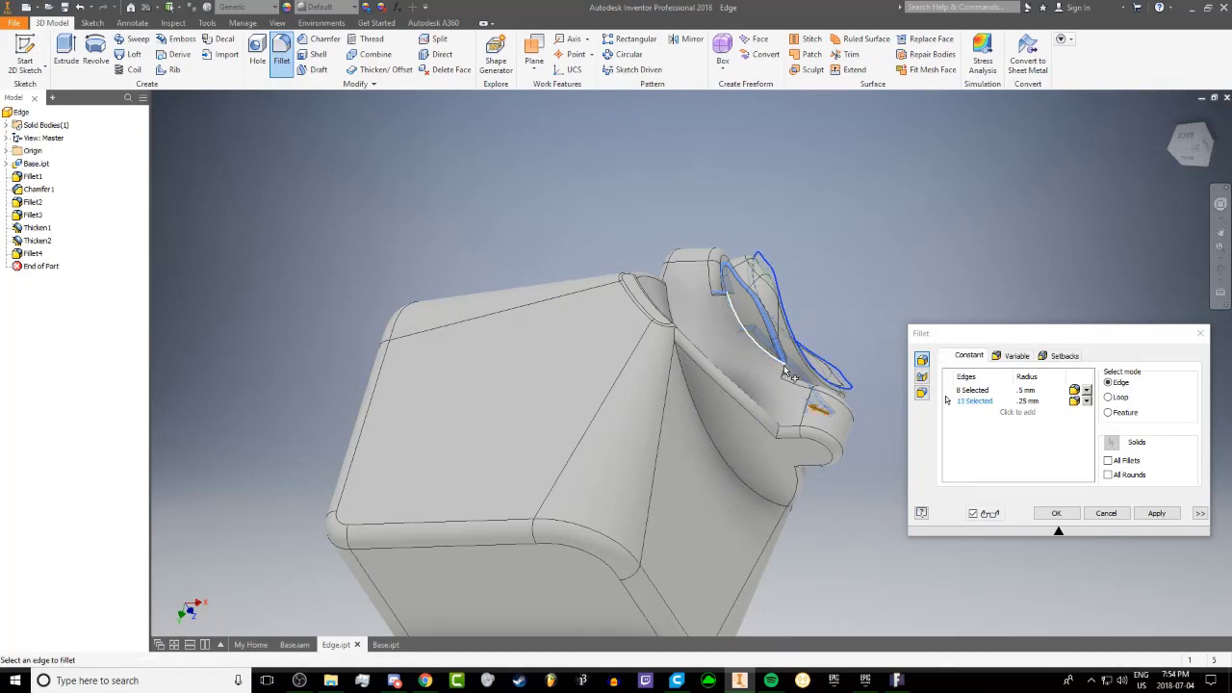
click(784, 373)
shift+middle_drag(784, 371, 798, 432)
scroll(721, 505, up, 4)
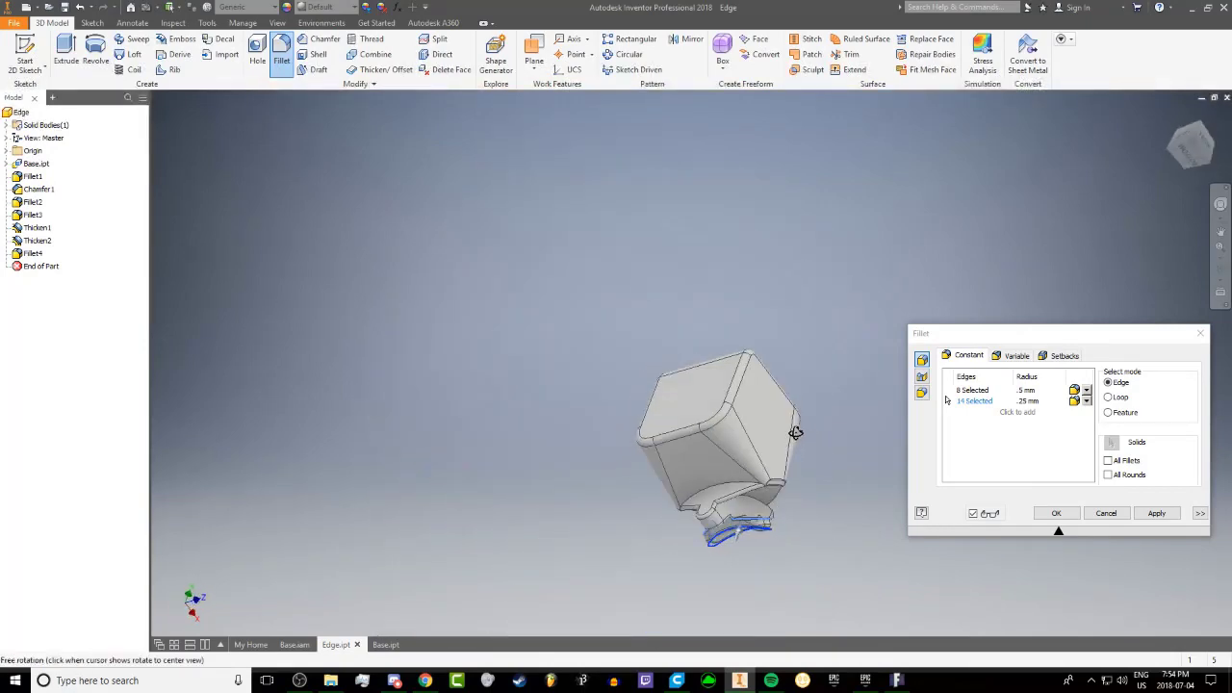
click(1150, 515)
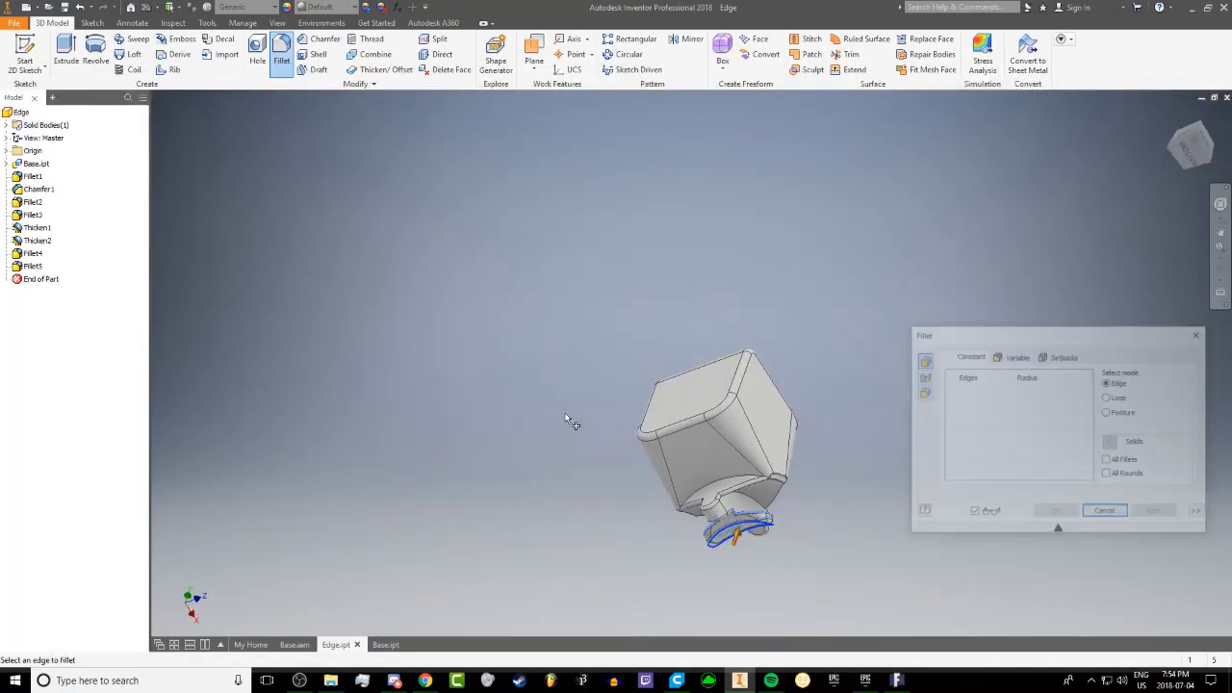
shift+middle_drag(572, 423, 746, 376)
click(1107, 513)
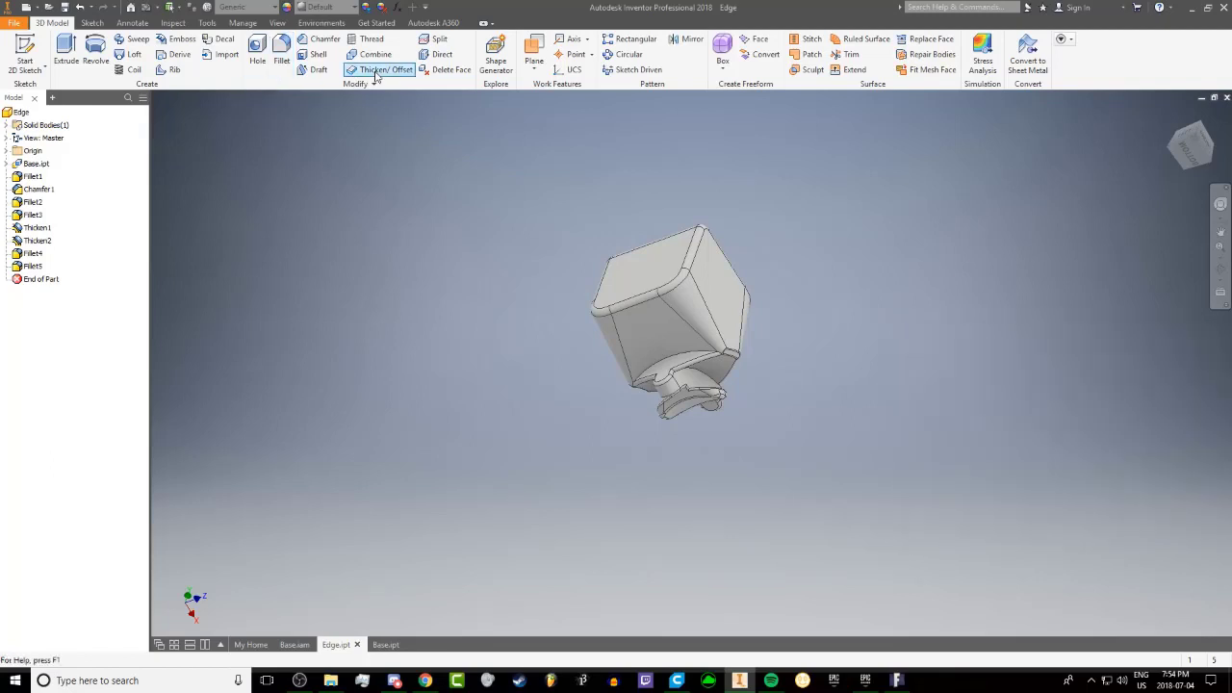
Suppress the Fillet5 feature on the foot of the Edge part
scroll(744, 365, down, 3)
click(225, 345)
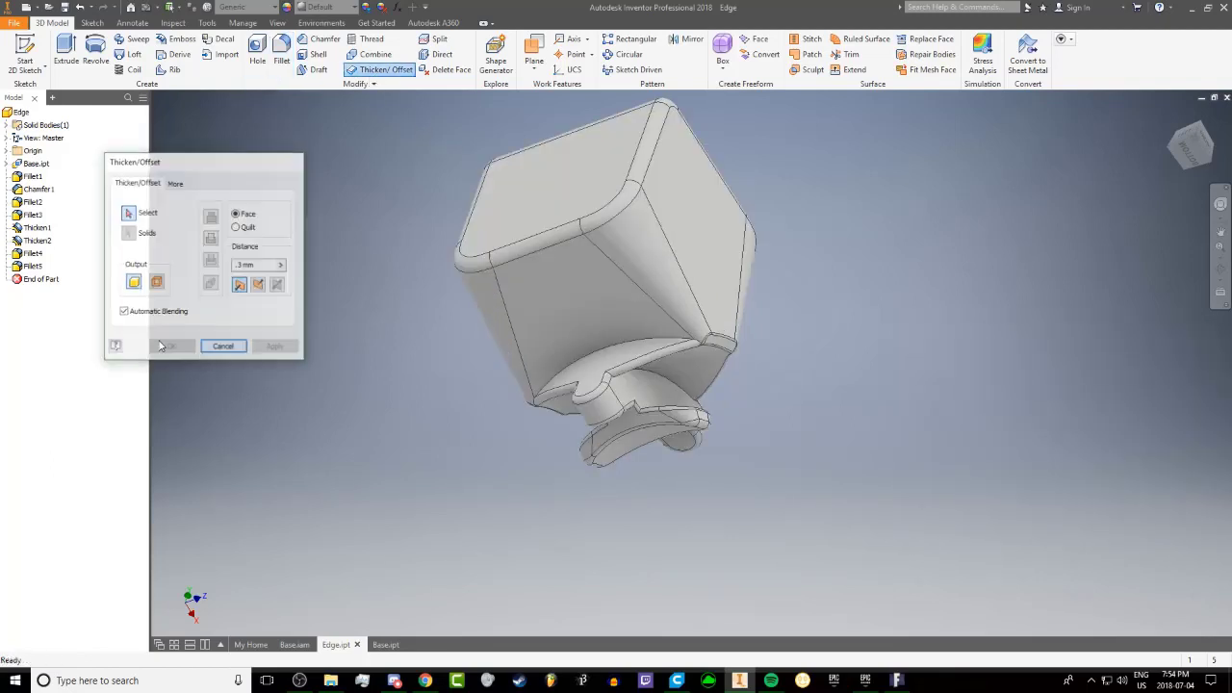
right_click(29, 267)
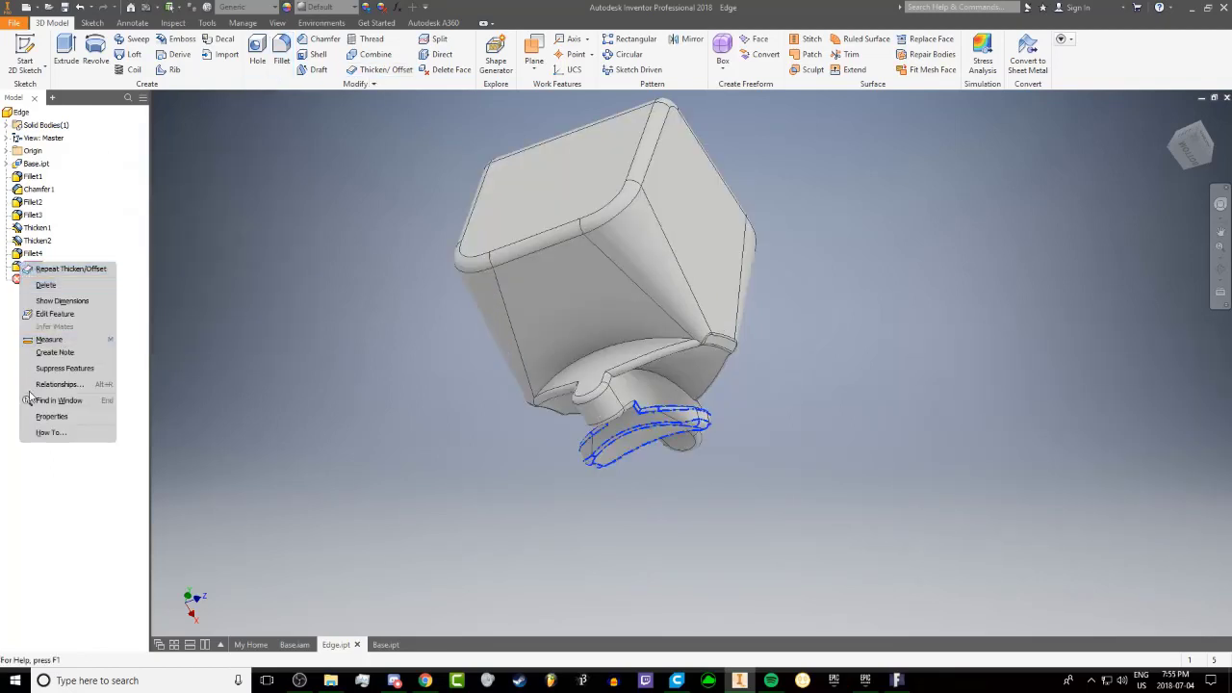
click(64, 367)
Thicken/Offset the narrow end face on one side of the foot by 0.3 mm in the reversed direction
scroll(693, 396, down, 3)
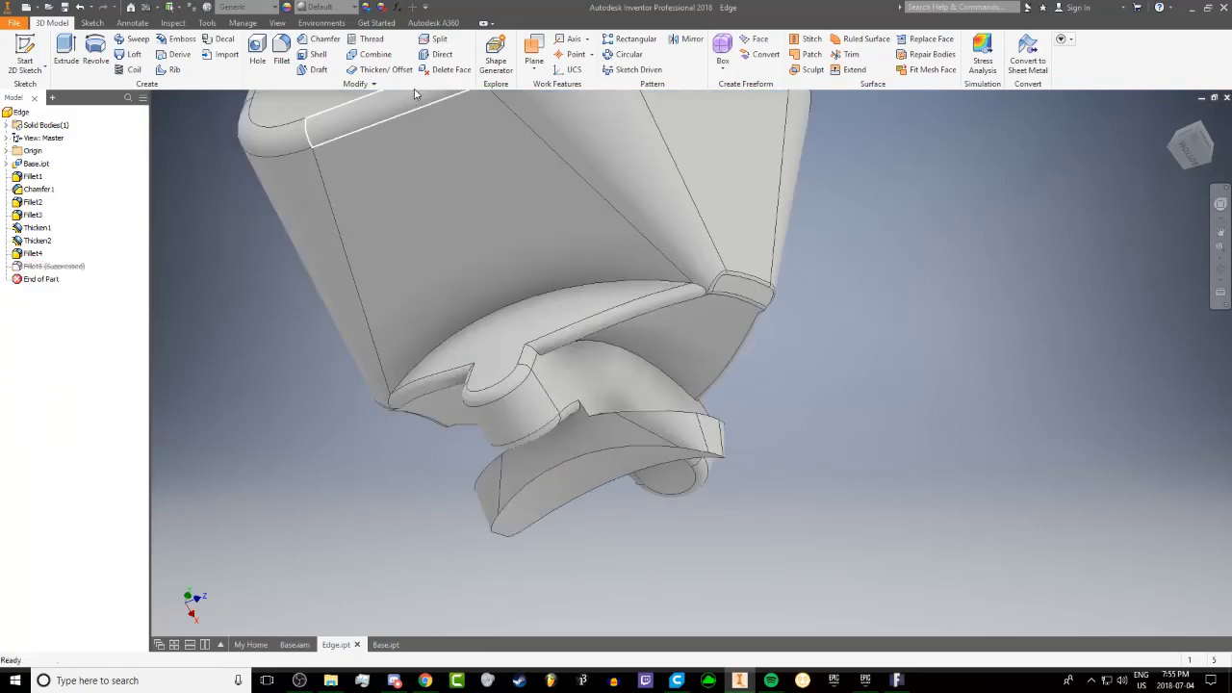
click(385, 69)
shift+middle_drag(619, 385, 395, 129)
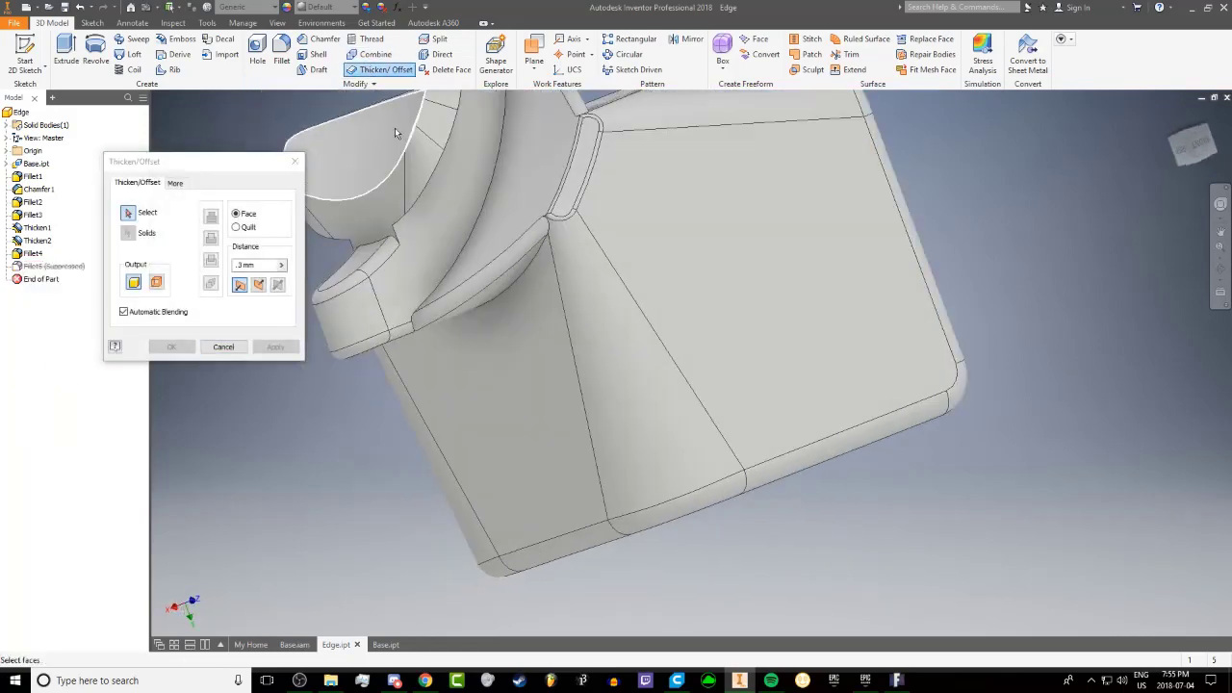
click(433, 121)
middle_drag(522, 278, 568, 332)
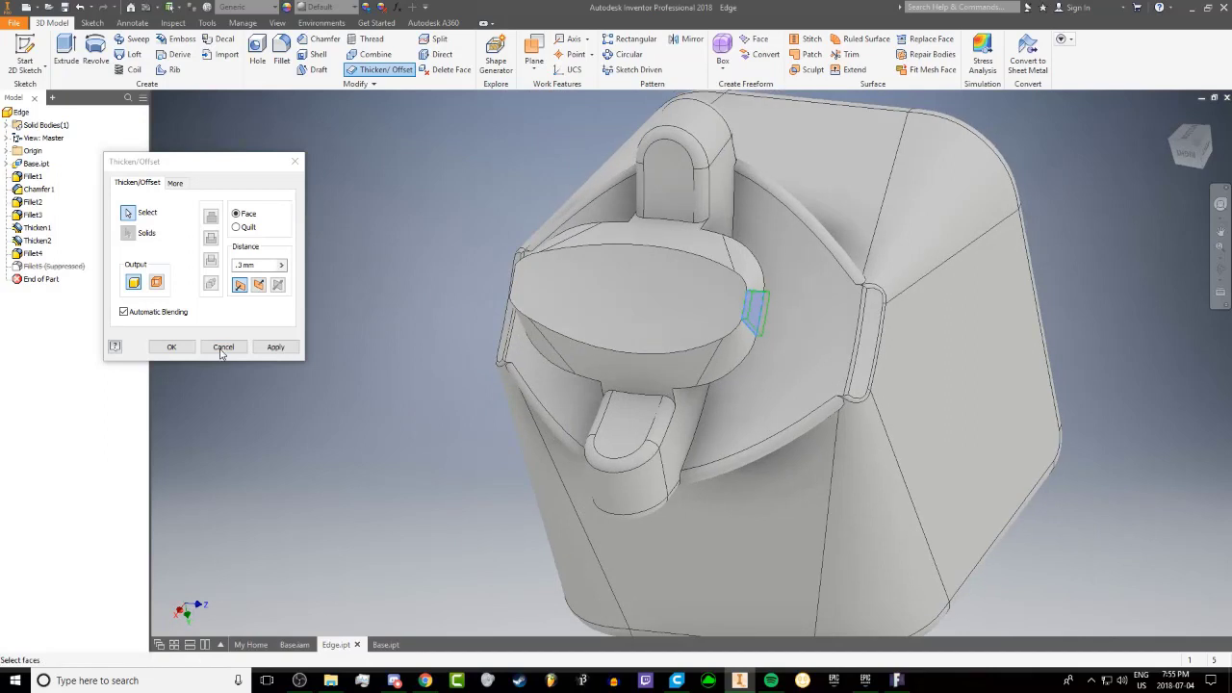
click(257, 287)
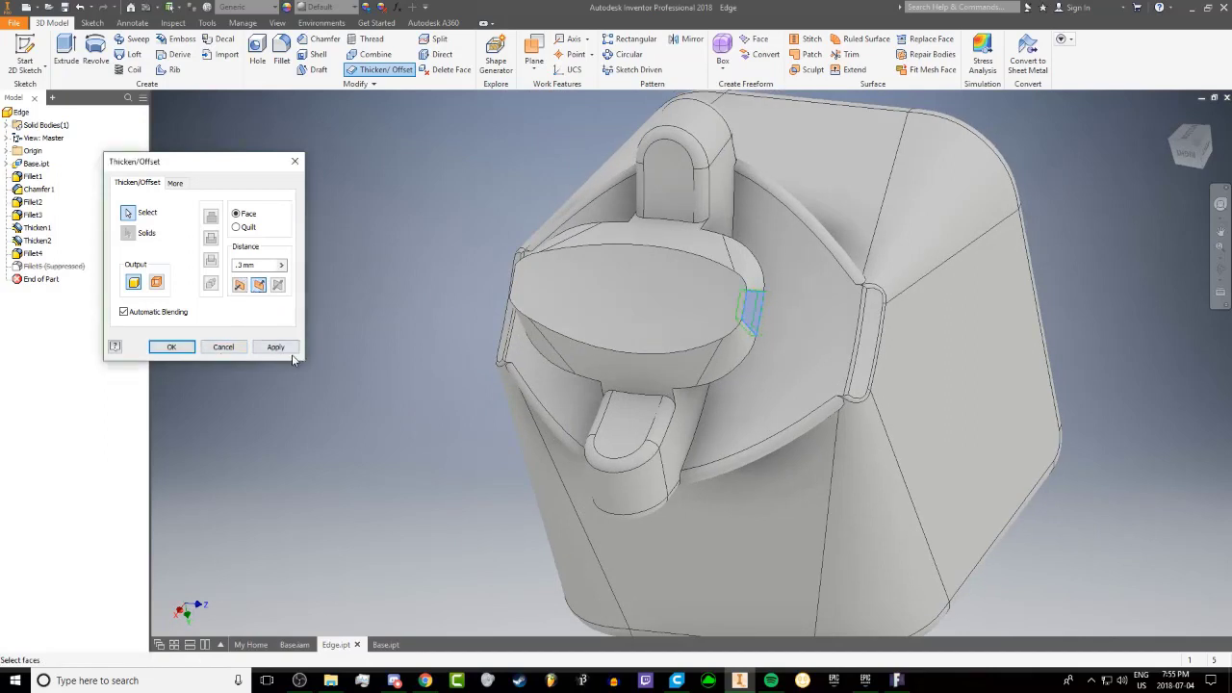
shift+middle_drag(616, 352, 795, 349)
Offset the foot's opposite narrow end face by 0.3 mm in the same reversed direction and finish the command
click(720, 241)
shift+middle_drag(687, 279, 569, 289)
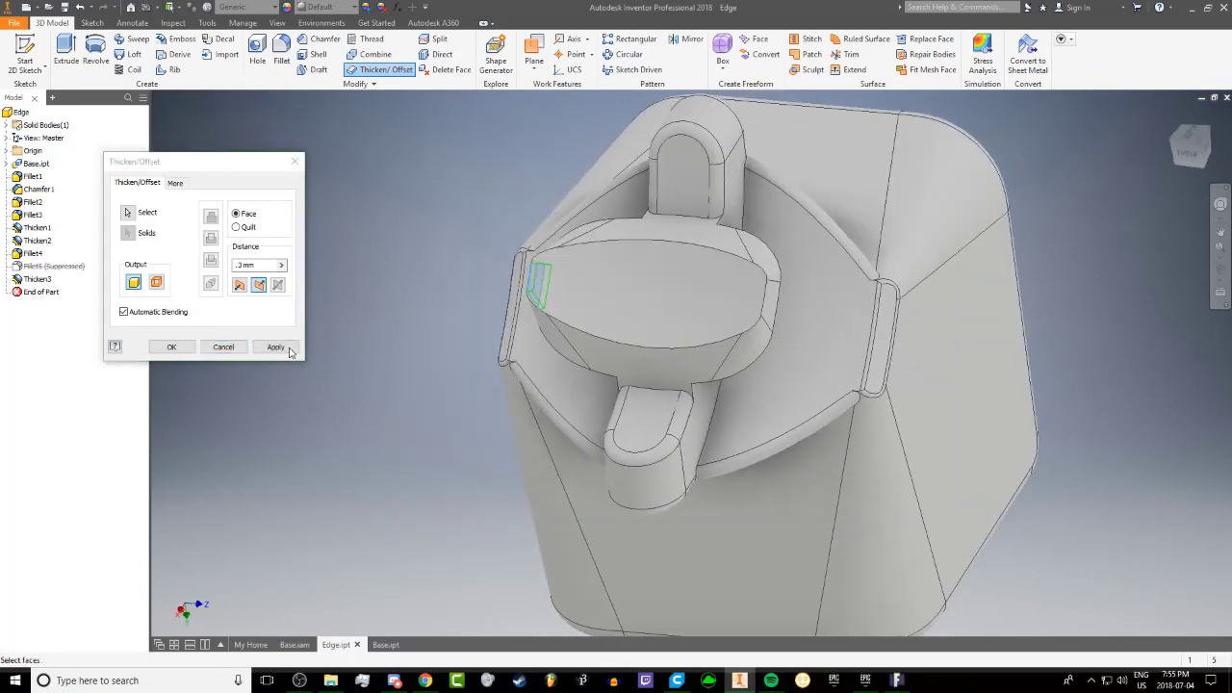
mouse_move(404, 357)
shift+middle_down()
mouse_move(432, 357)
mouse_move(423, 366)
shift+middle_up()
click(276, 346)
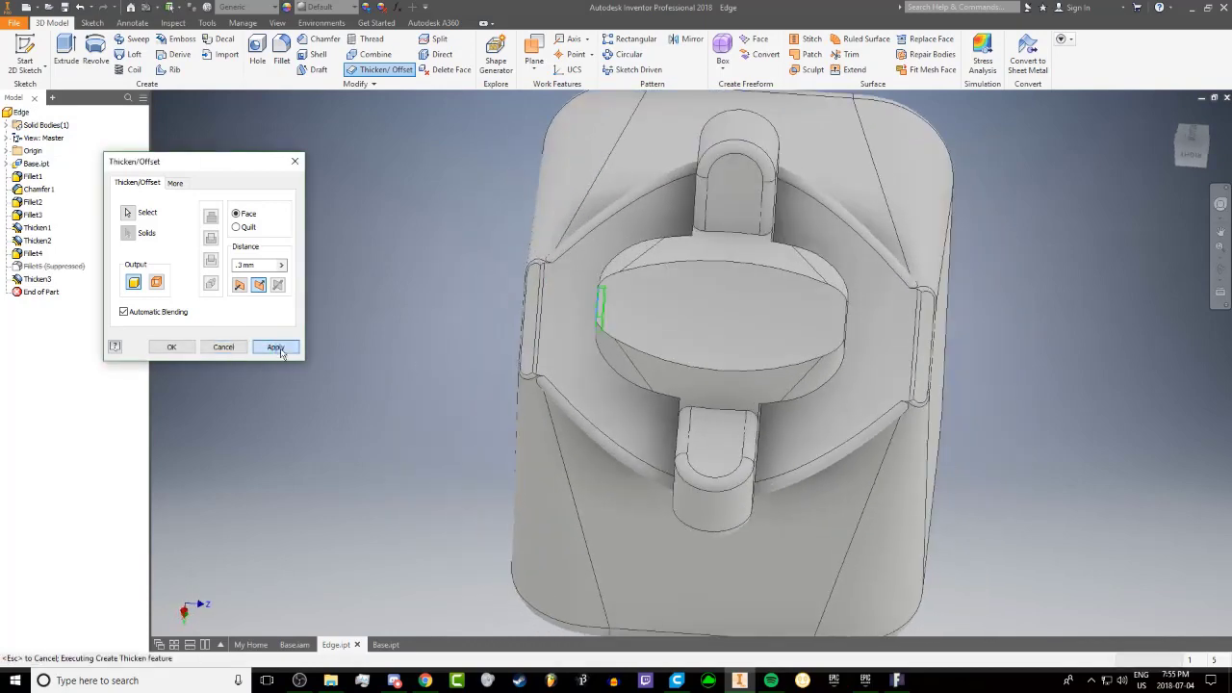
click(295, 162)
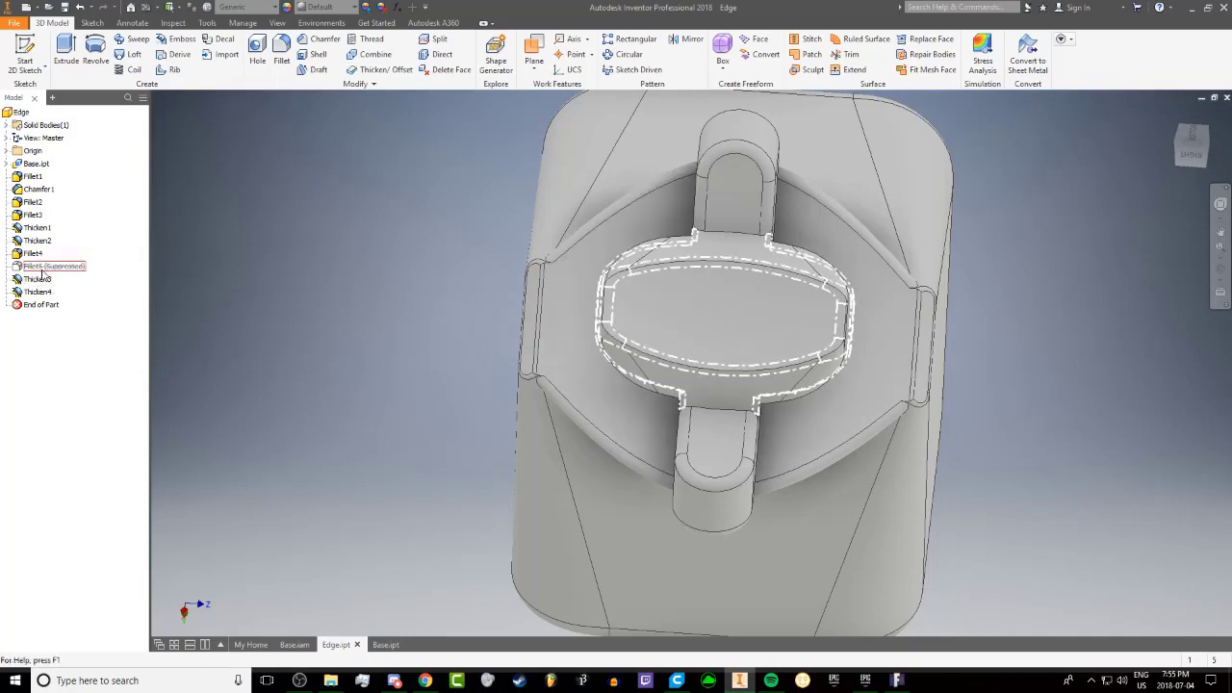
Reorder Thicken3 and Thicken4 ahead of the suppressed Fillet5 and unsuppress that fillet
drag(37, 278, 42, 255)
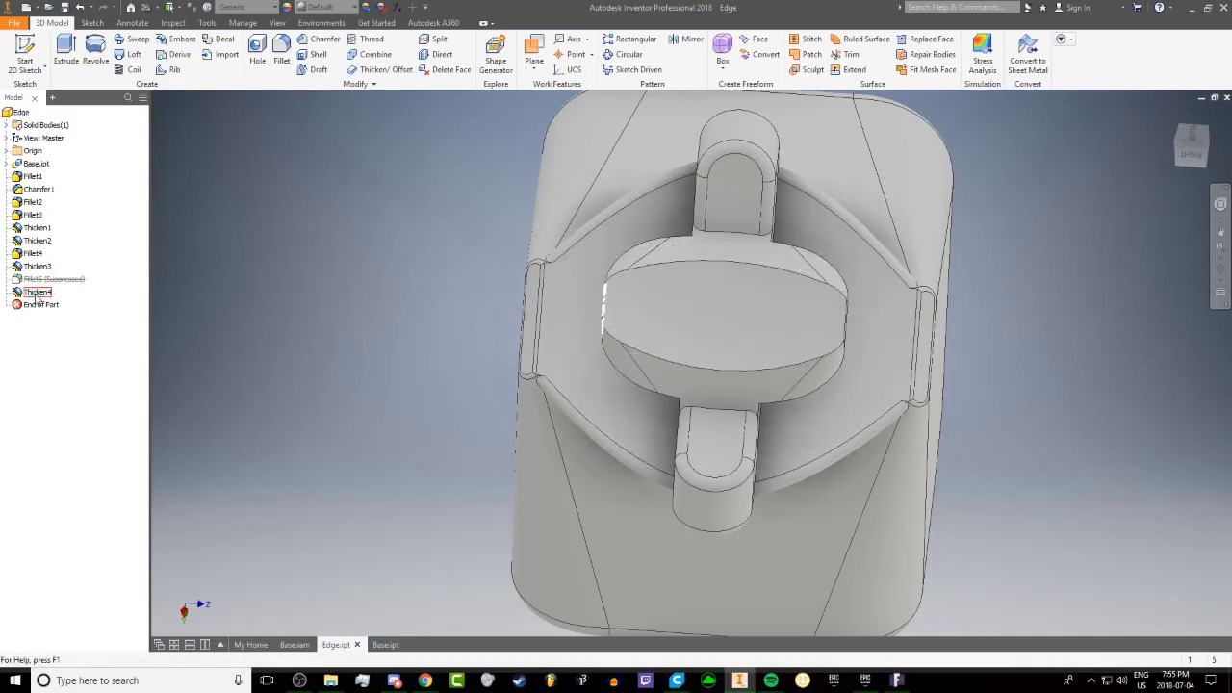
right_click(55, 291)
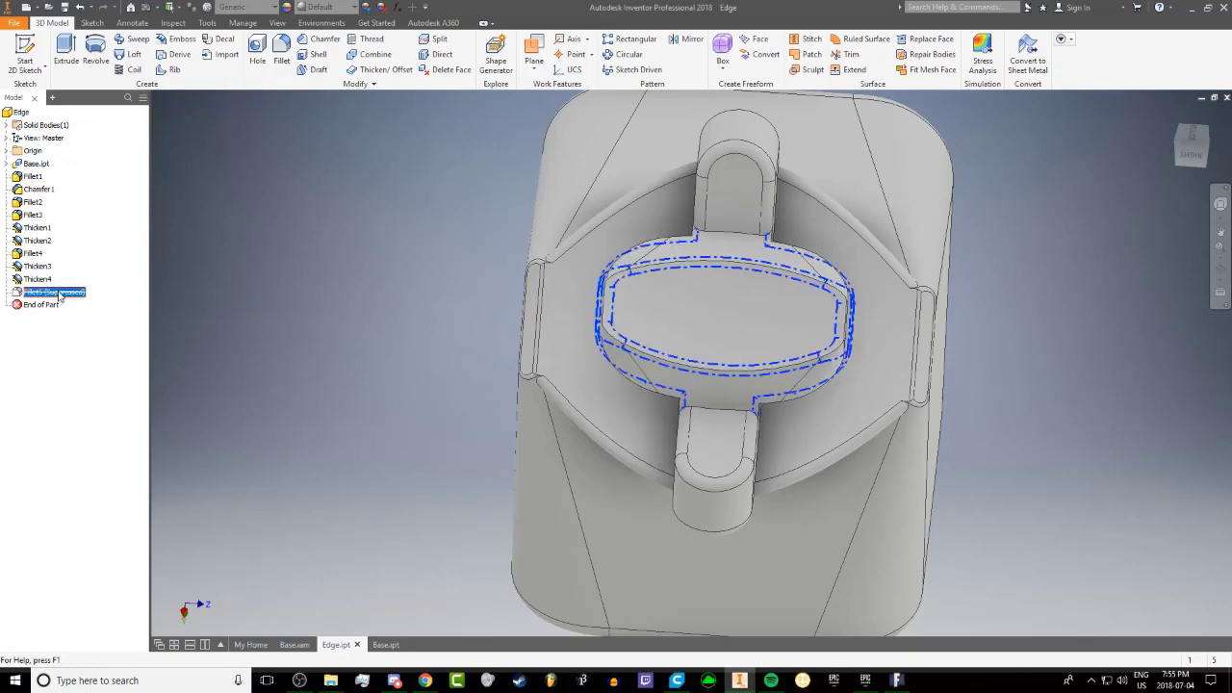
click(124, 371)
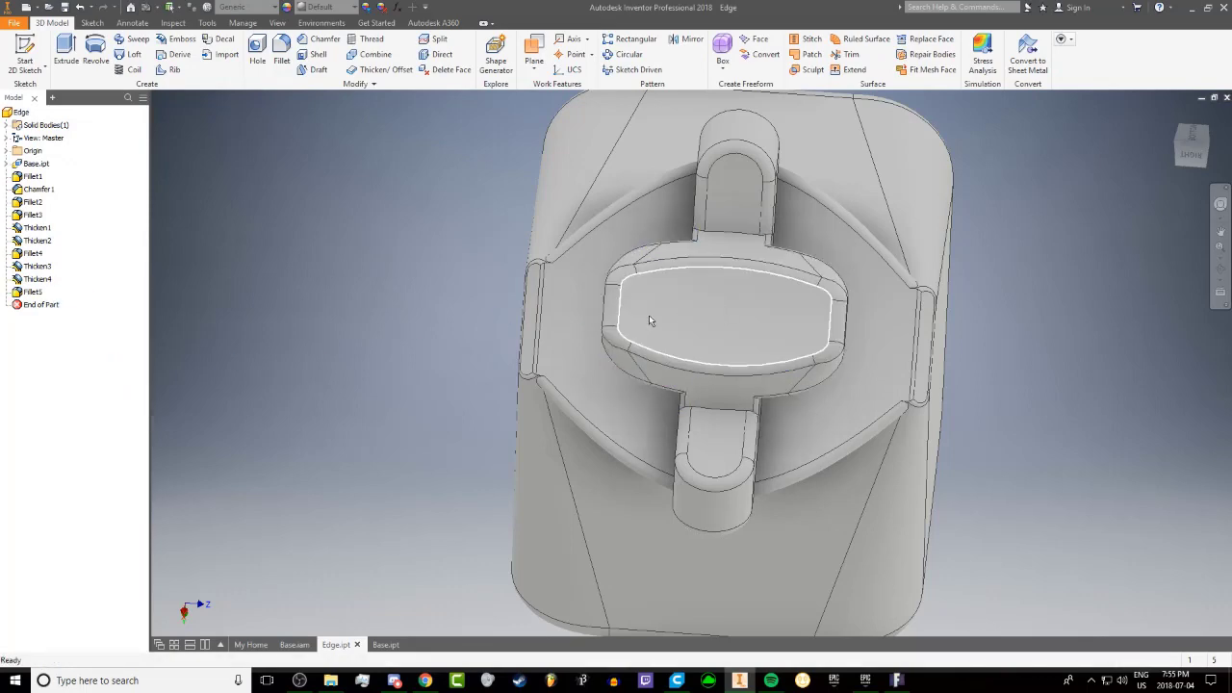
Edit Fillet4 on the foot, setting the end radius of the fourth variable edge to 0.75 mm
shift+middle_drag(651, 317, 756, 299)
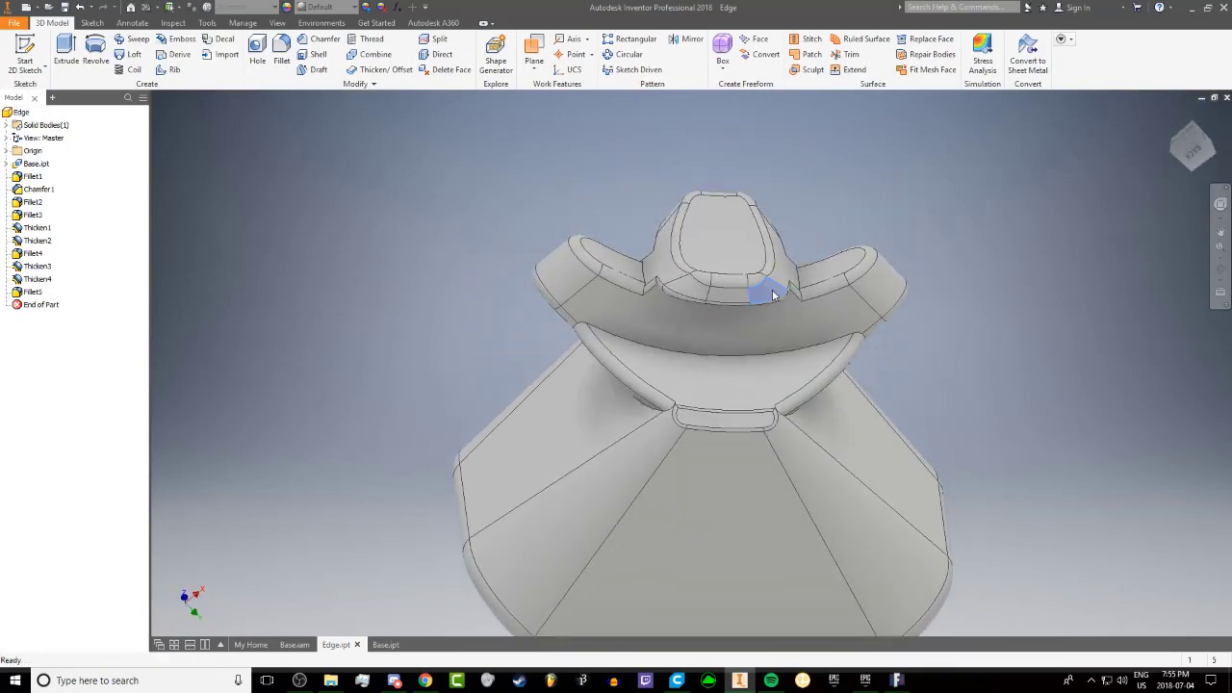
double_click(773, 294)
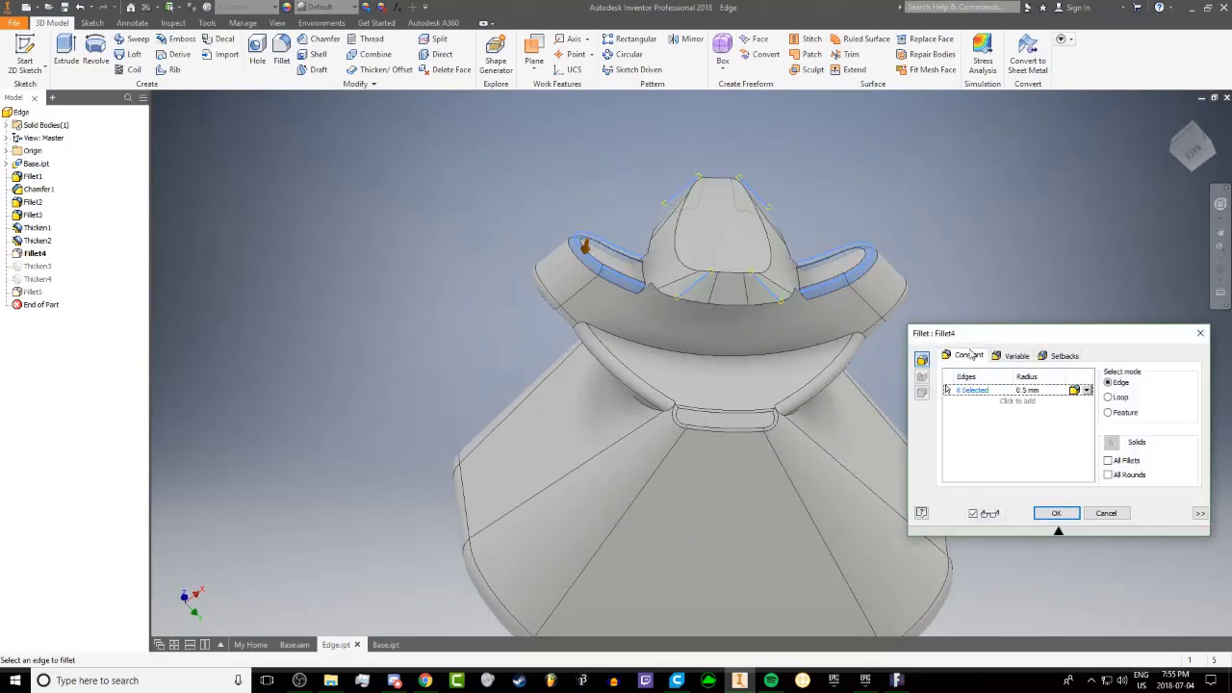
click(1016, 355)
click(1113, 402)
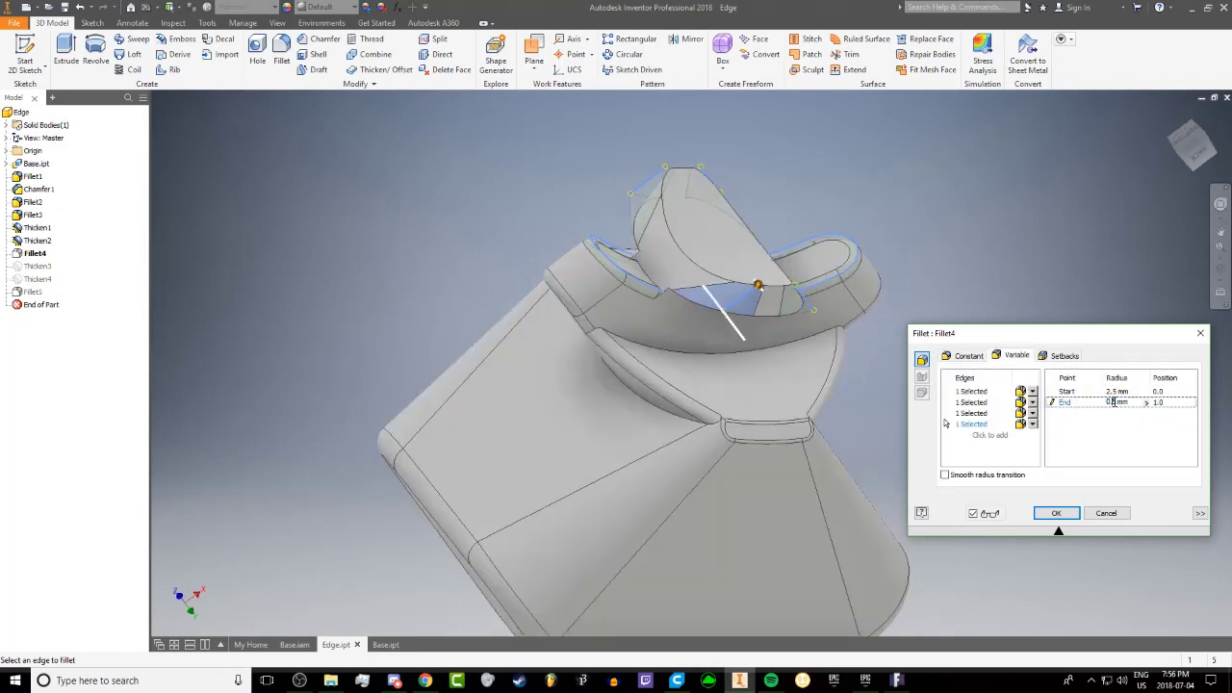
text(7)
shift+middle_drag(818, 336, 847, 360)
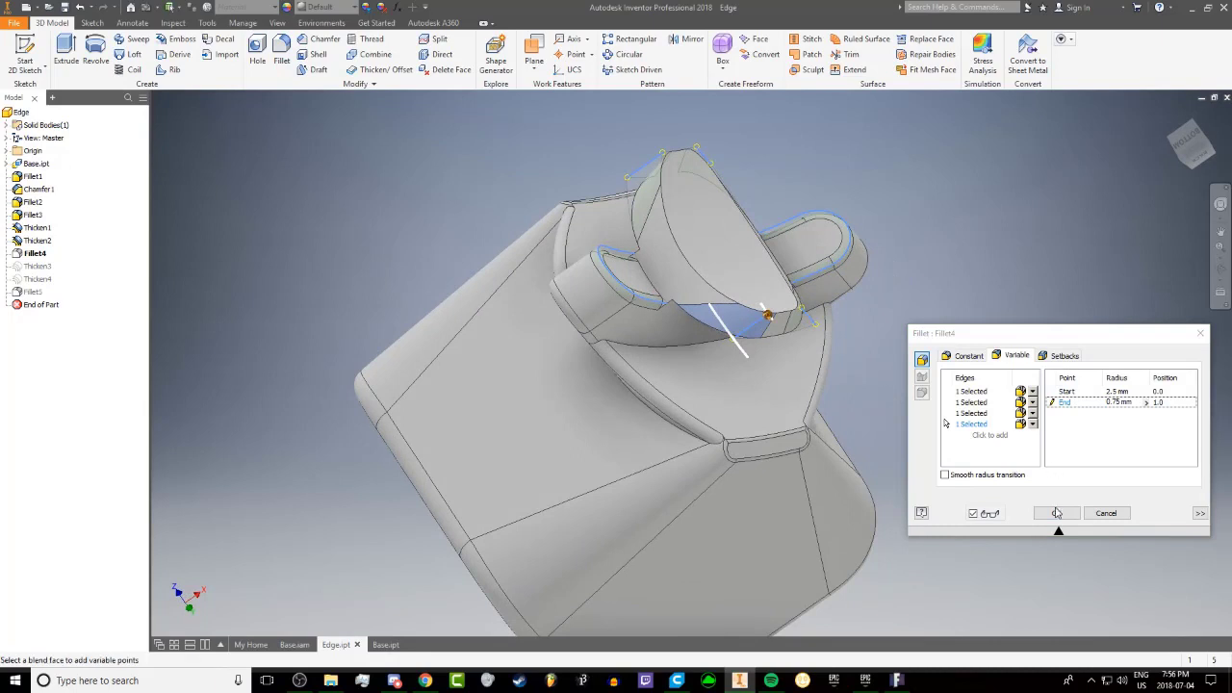
click(1059, 511)
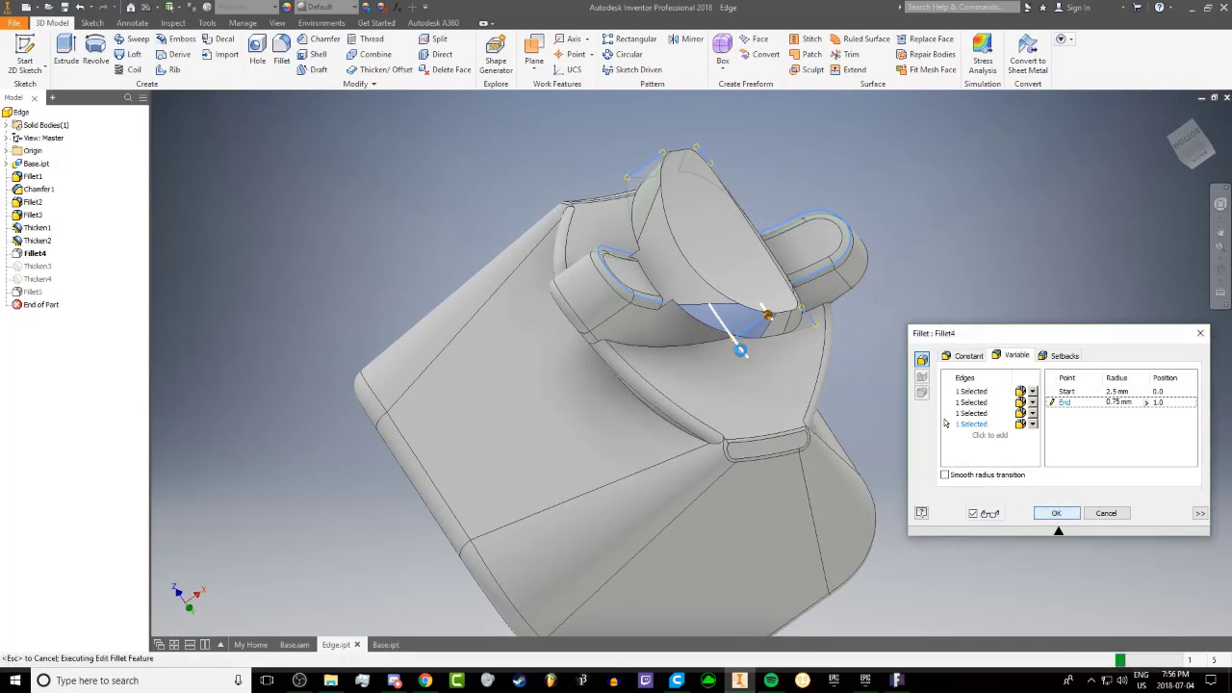
Save the Edge part and review the finished foot
shift+middle_drag(796, 339, 563, 231)
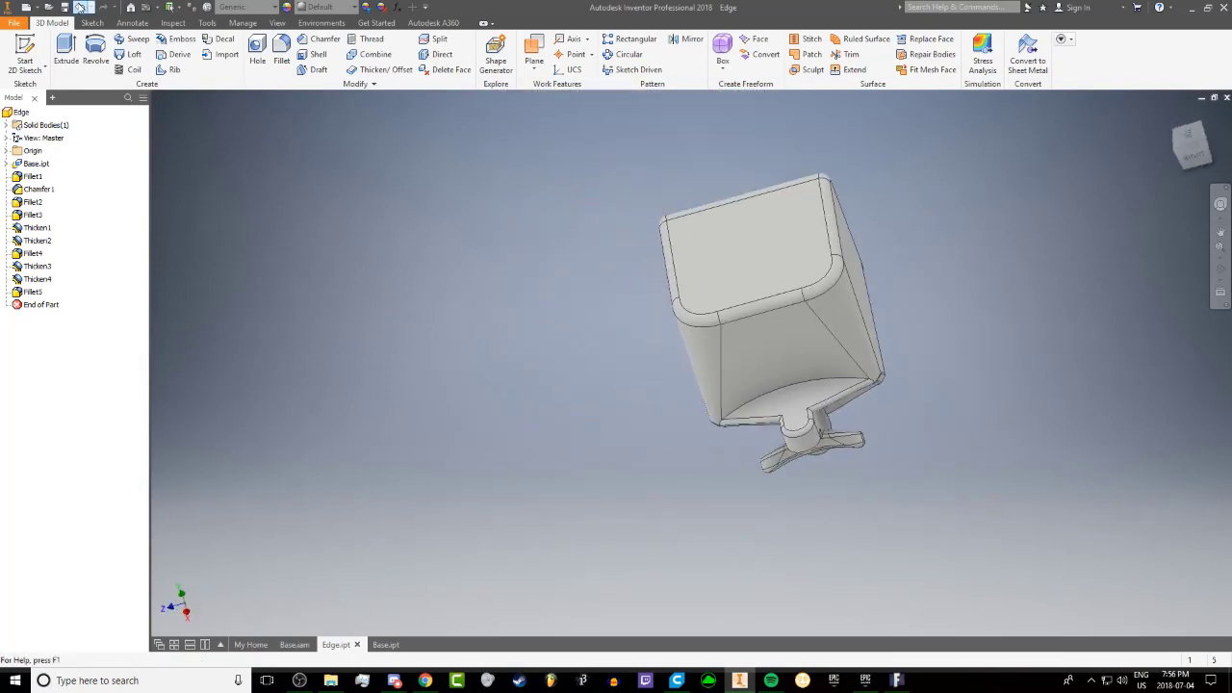
click(63, 7)
click(673, 282)
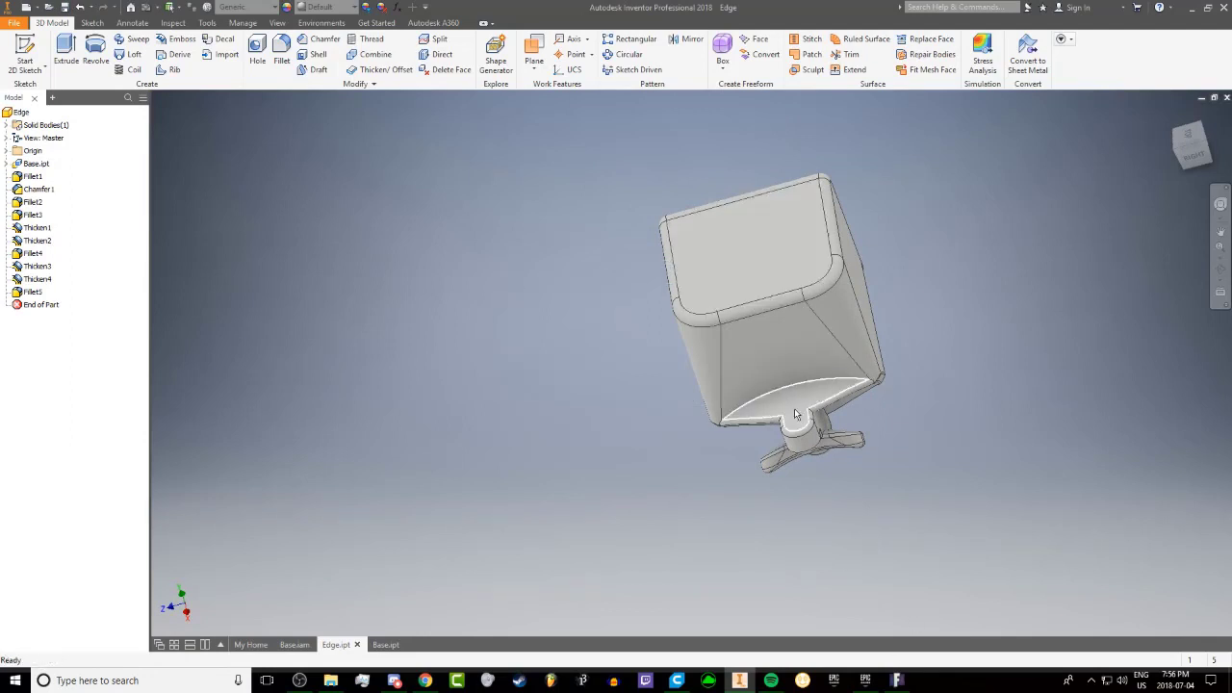
shift+middle_drag(795, 337, 834, 518)
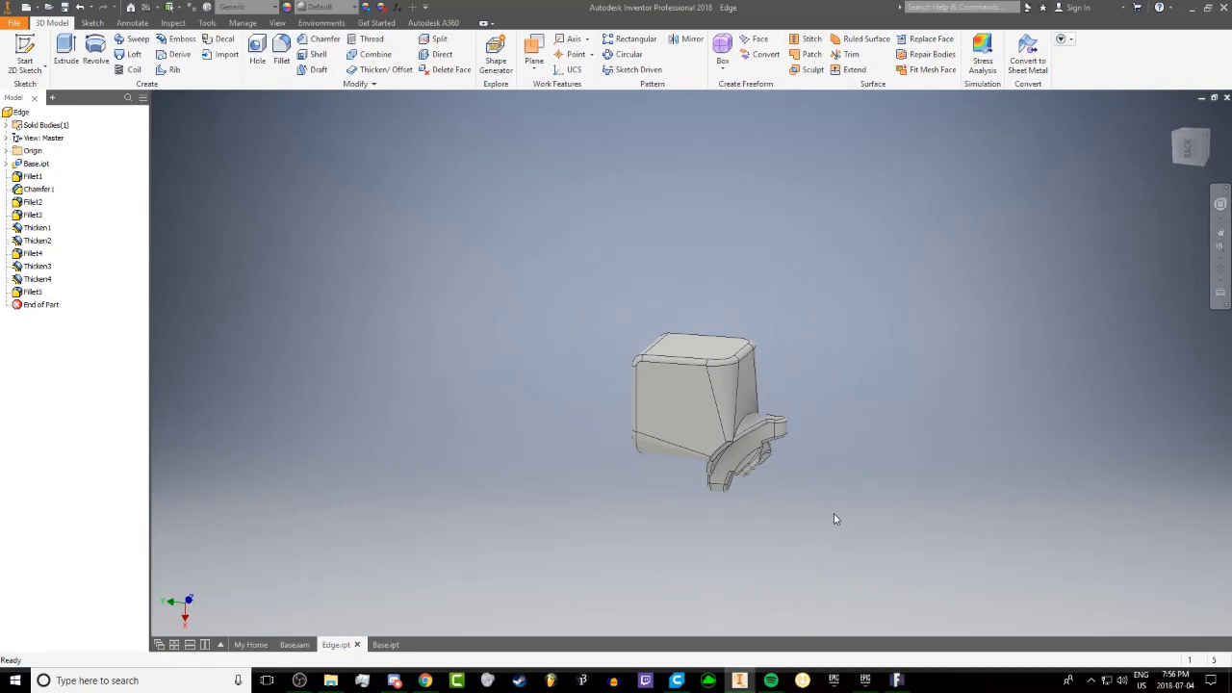